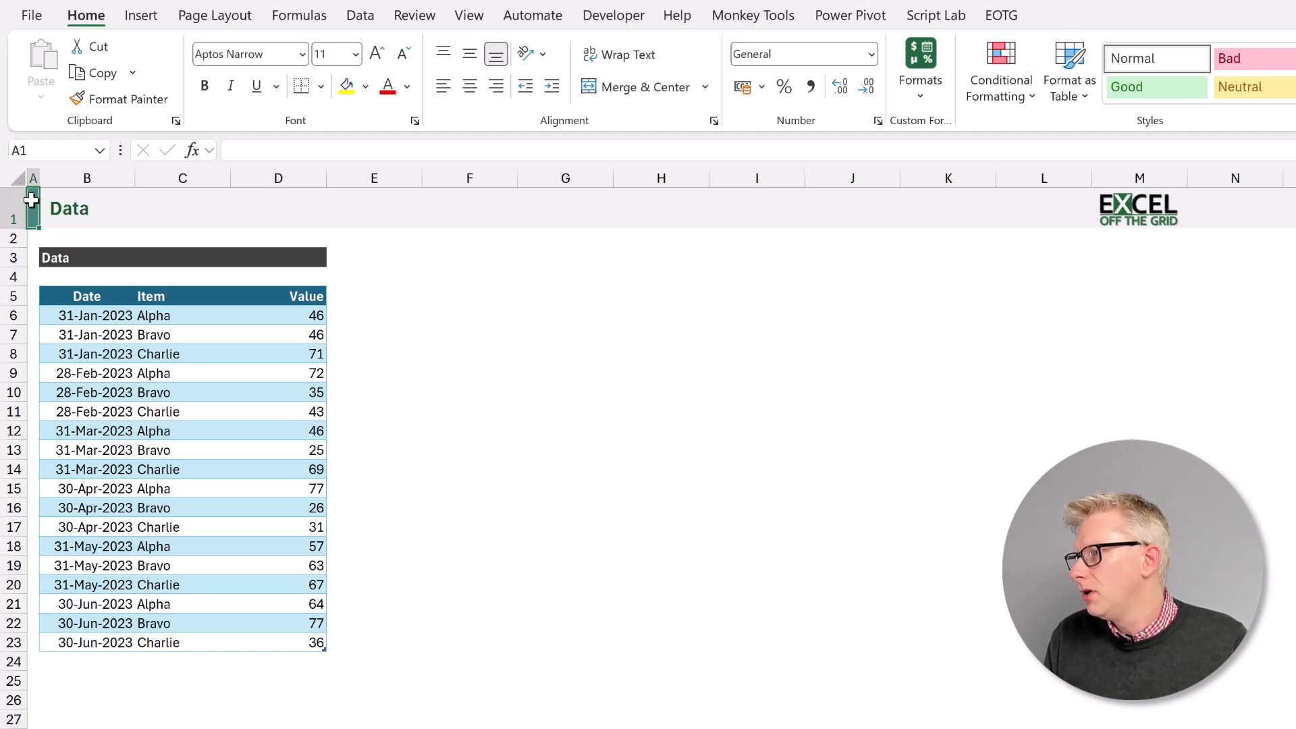
- Insert a Date slicer for the data table and place it beside the table on Change filter context
left_click(95, 349)
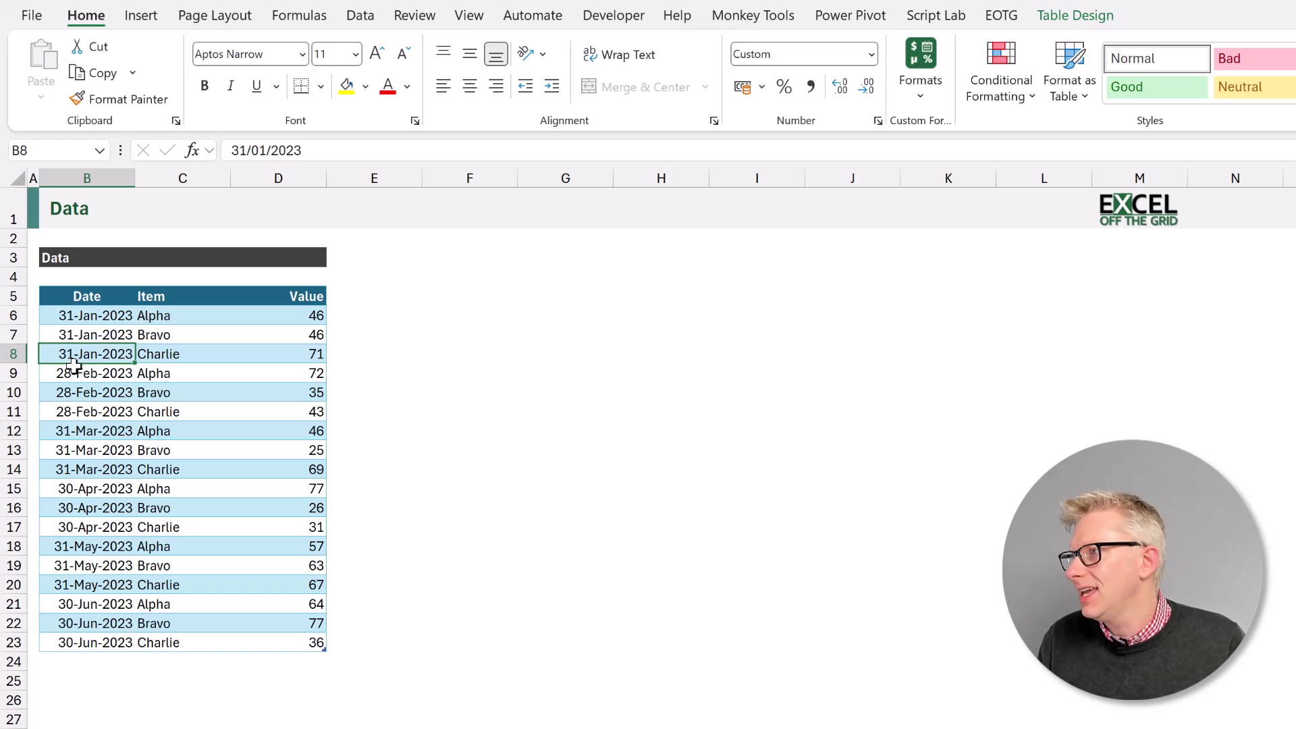
left_click(141, 16)
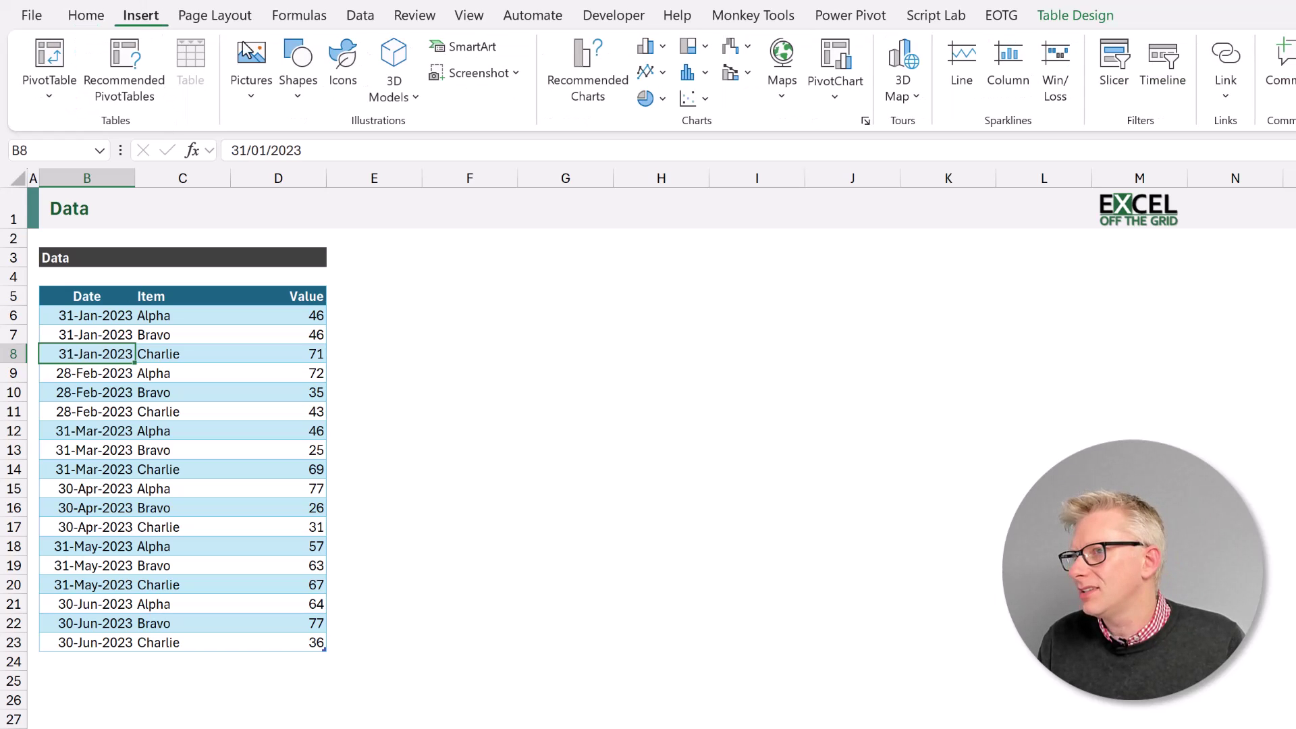
left_click(1114, 67)
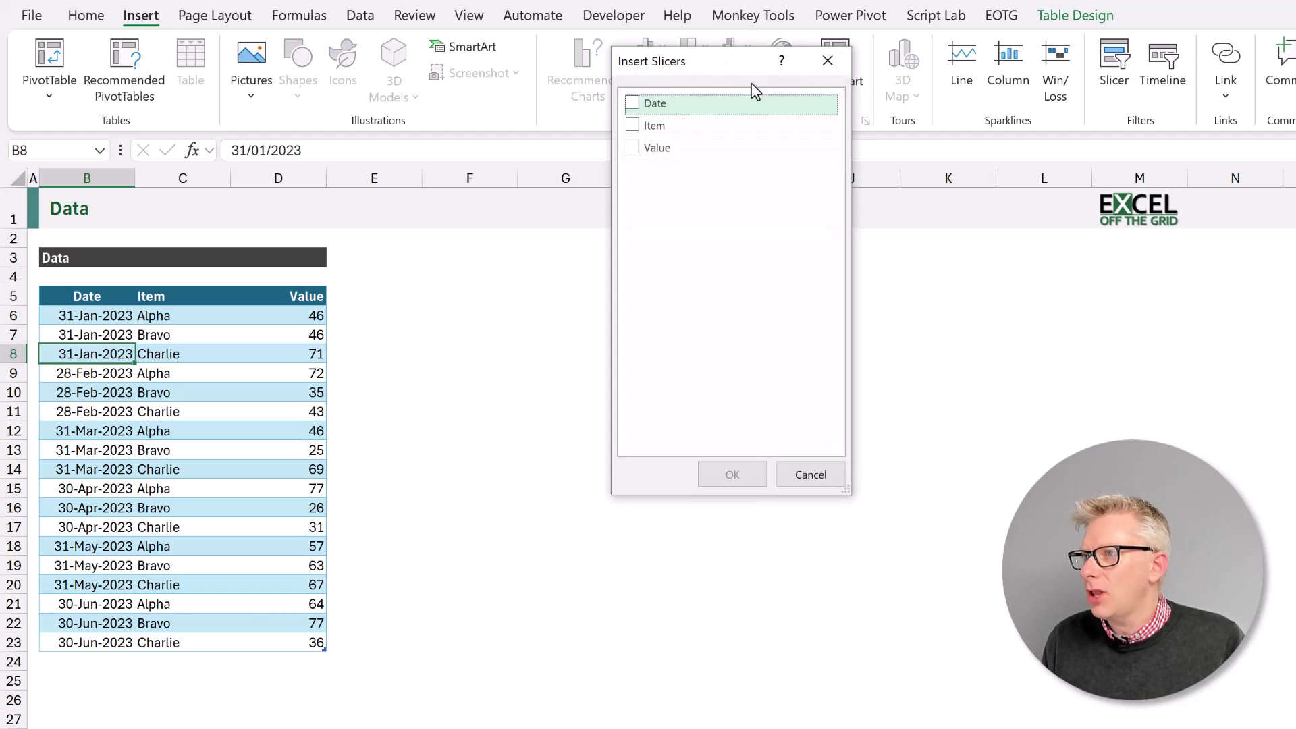
left_click_drag(744, 68, 468, 251)
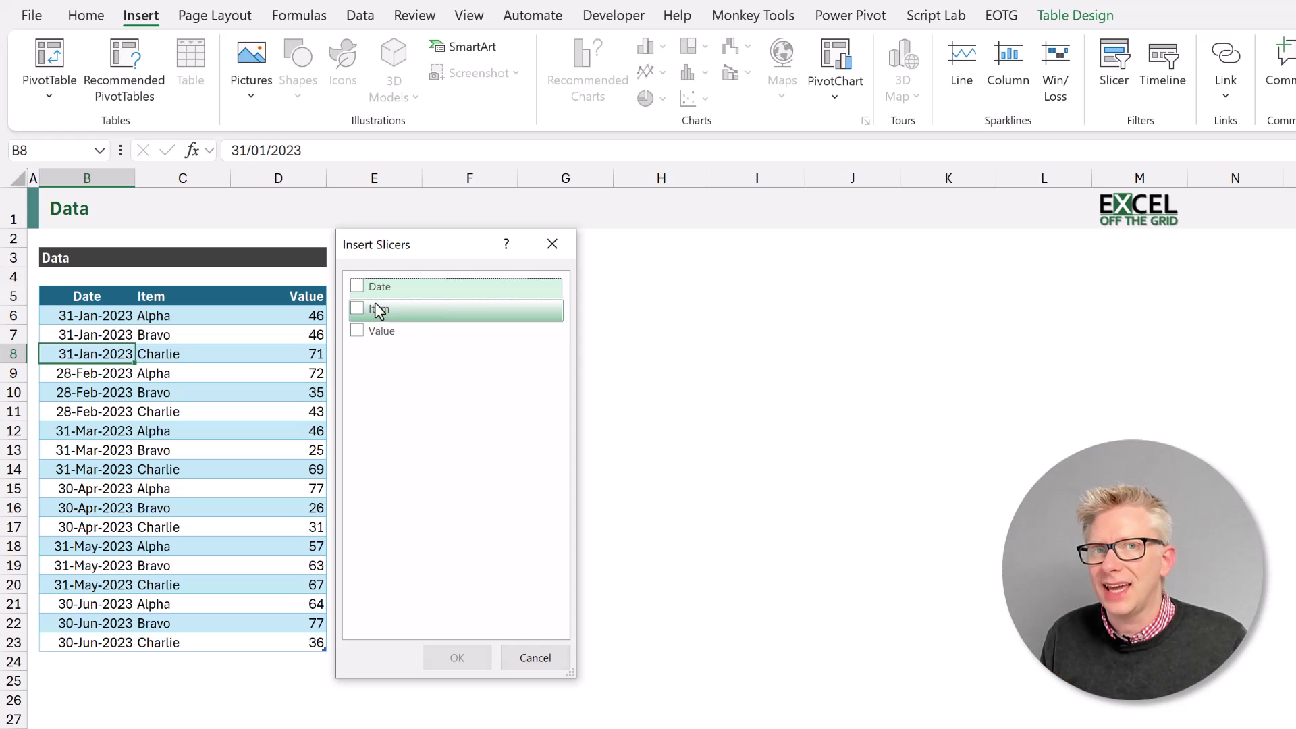
left_click(360, 286)
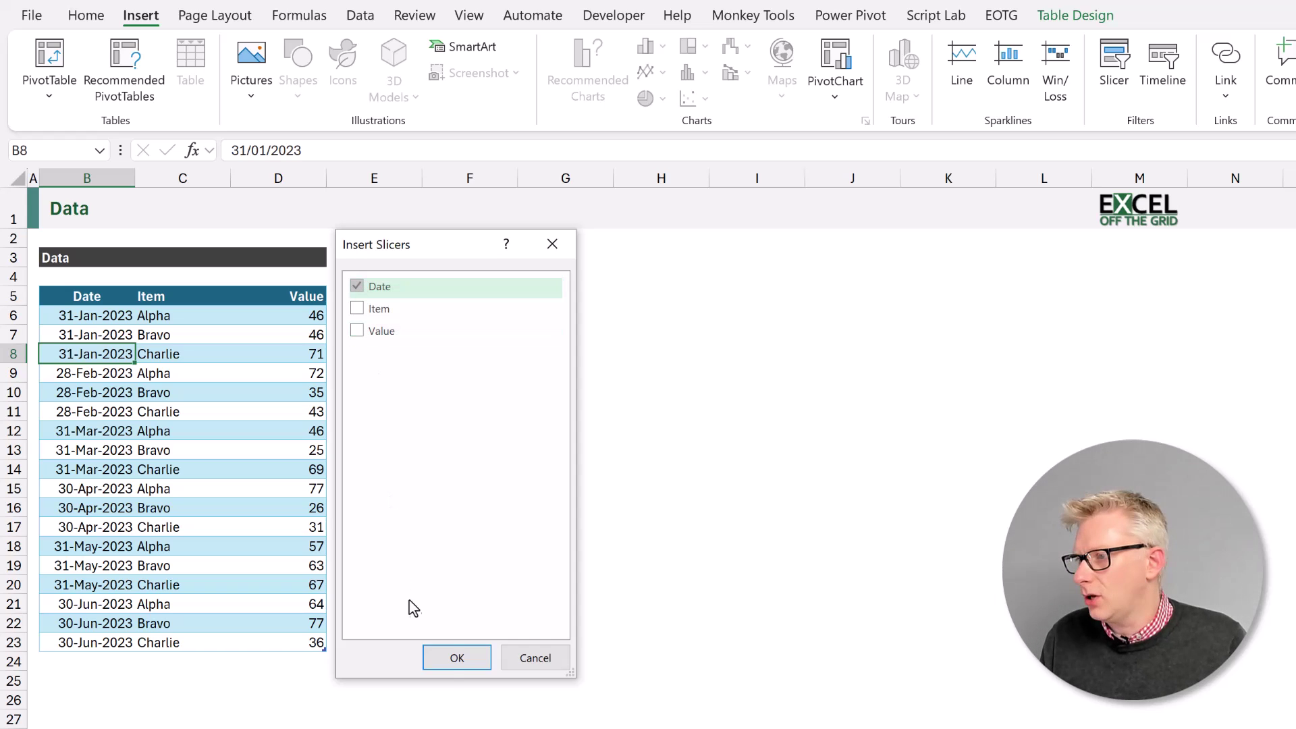
left_click(447, 660)
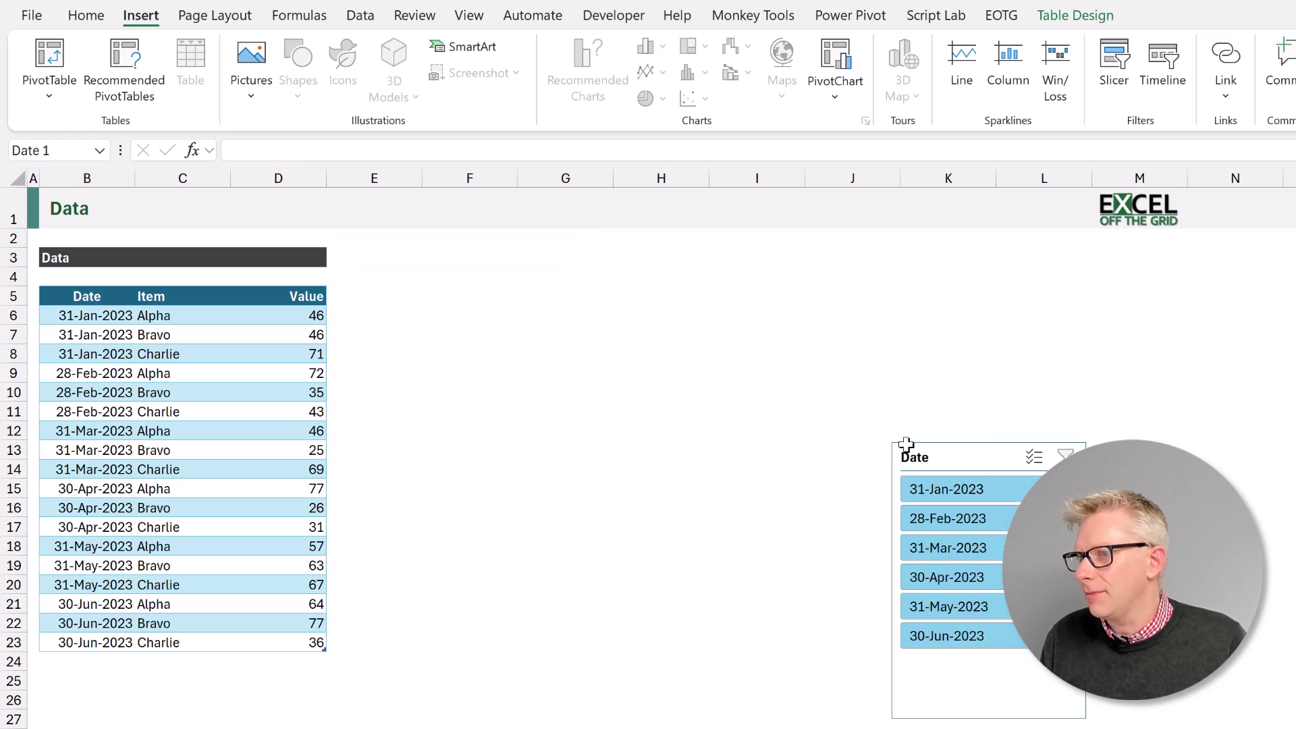
left_click(963, 454)
left_click_drag(964, 452, 470, 295)
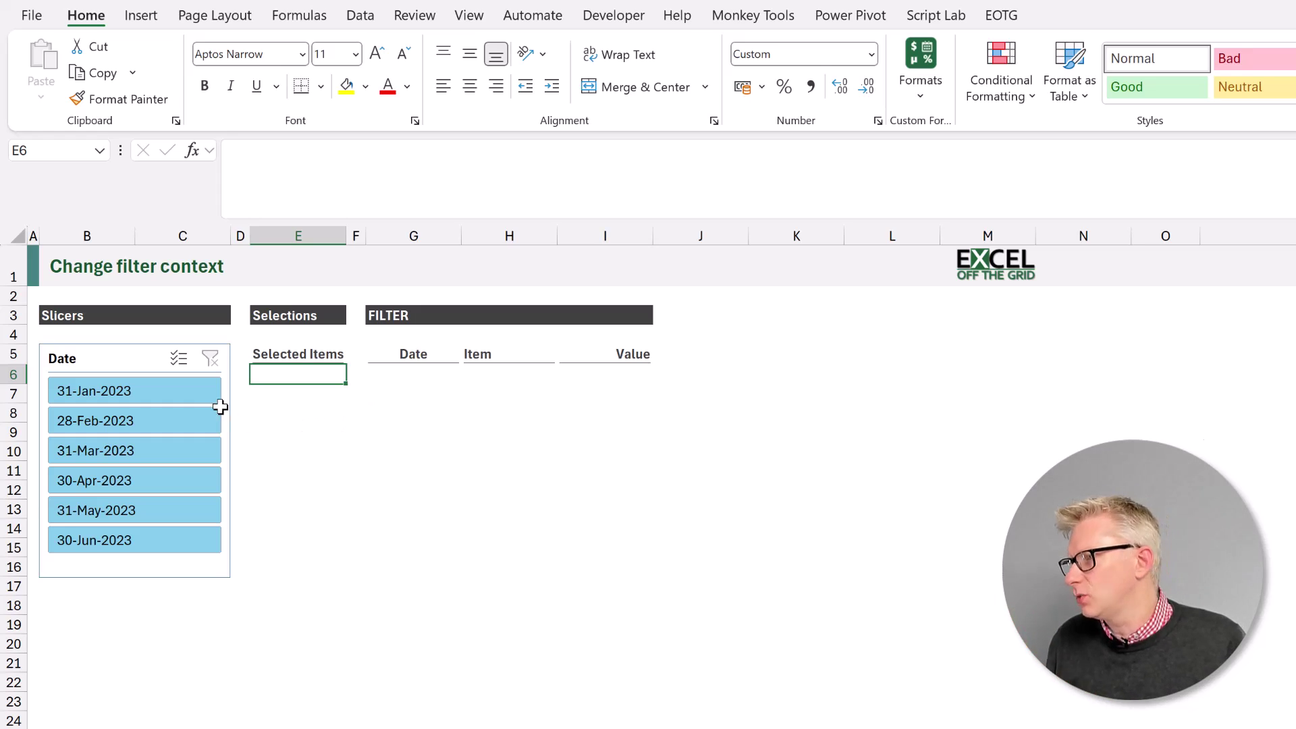
left_click(183, 394)
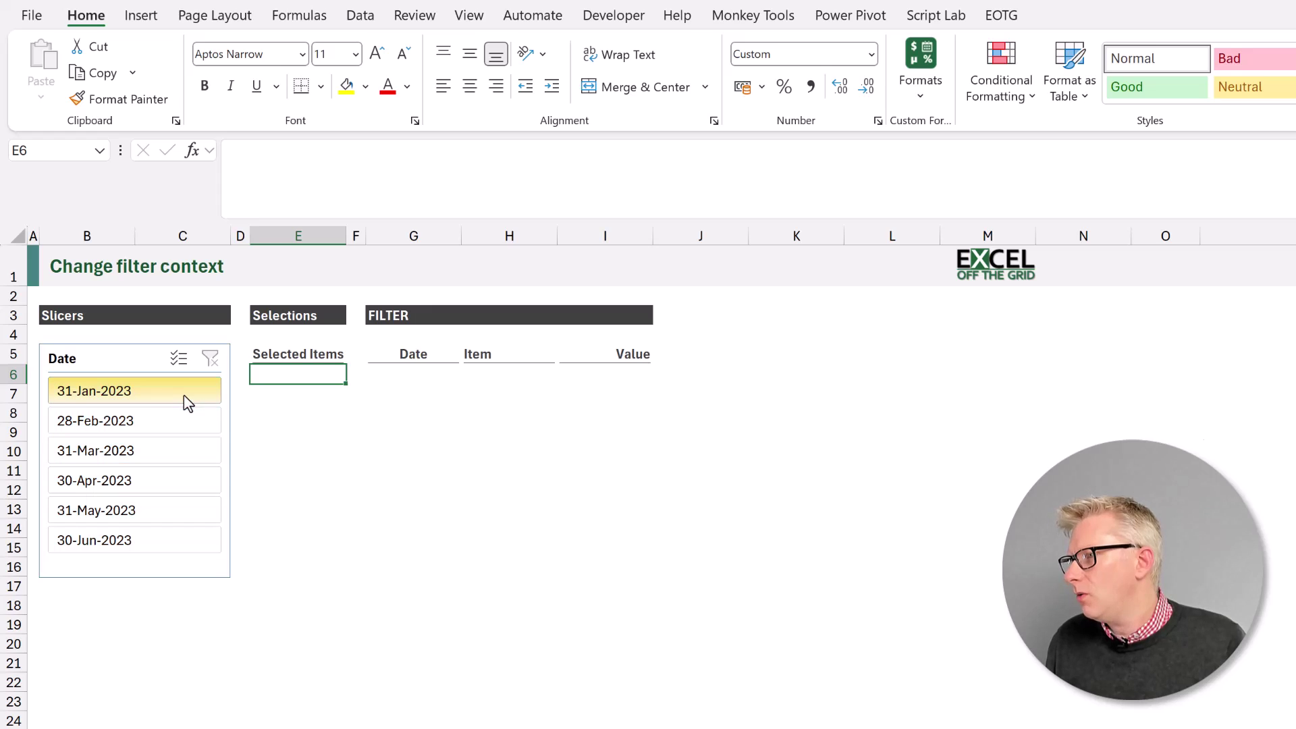
left_click(179, 451)
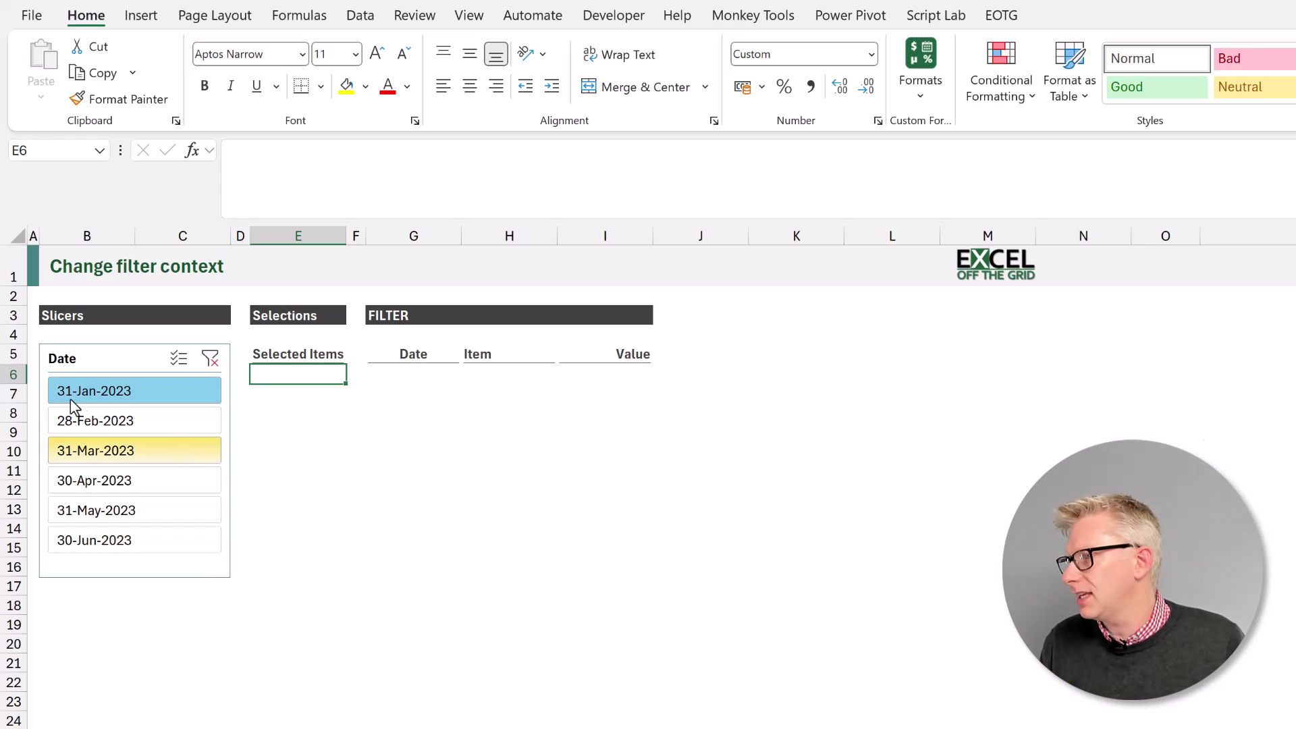
left_click(83, 397)
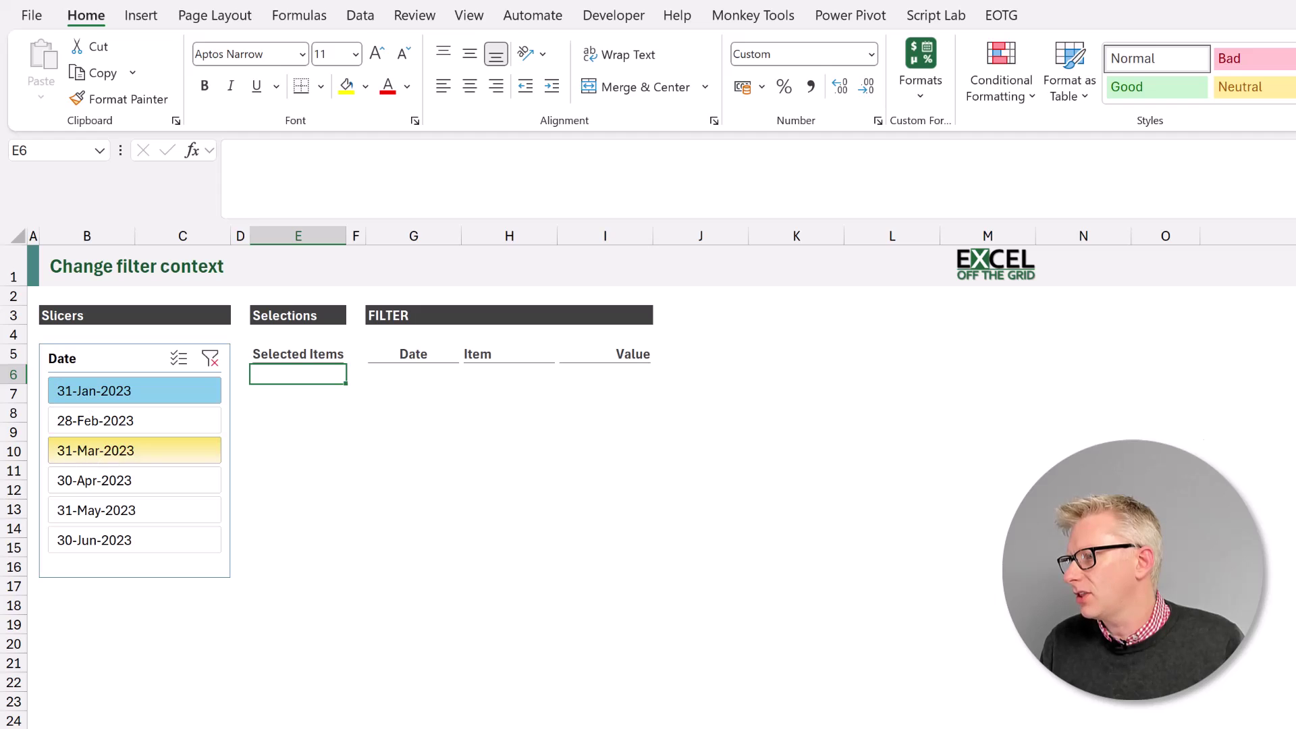
left_click(71, 453, "ctrl")
key("ctrl+Page_Down")
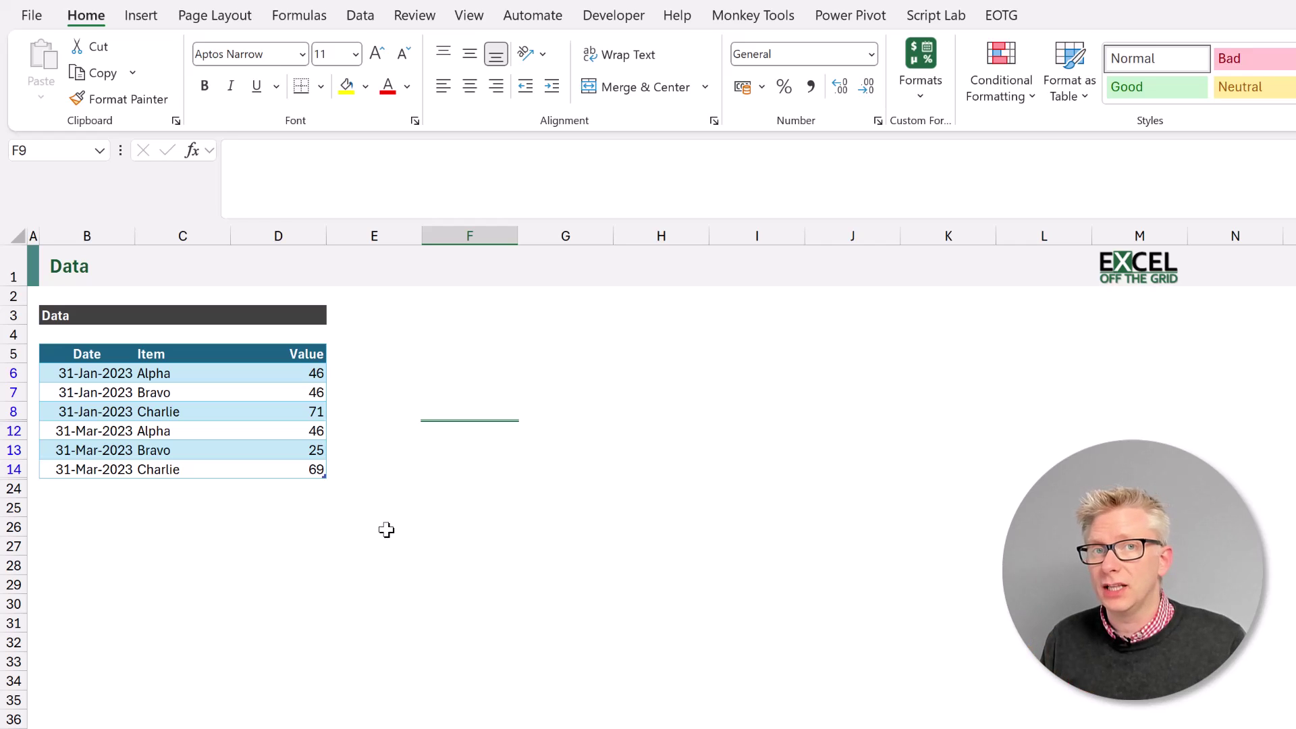
key("ctrl+Page_Up")
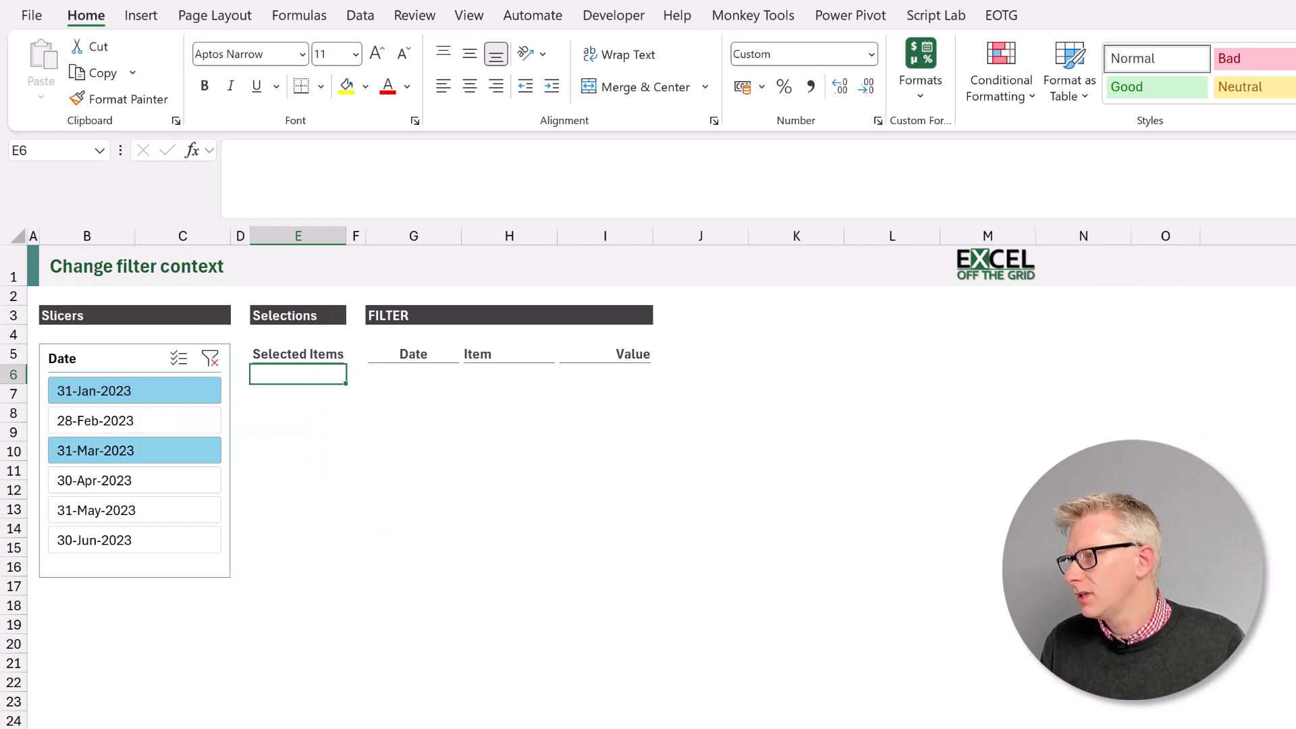
left_click(210, 363)
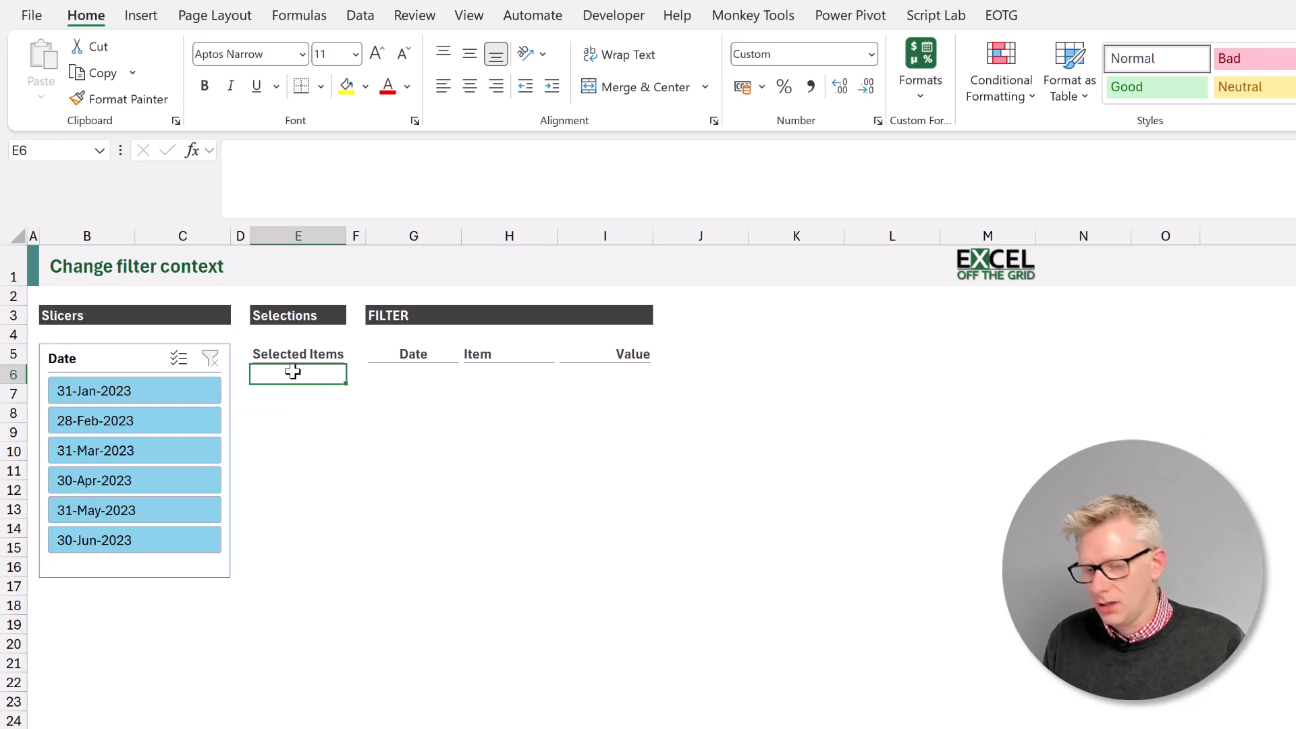
- In E6 type =SUBTOTAL(3,r), using function number 3 (COUNTA)
type("=SUB")
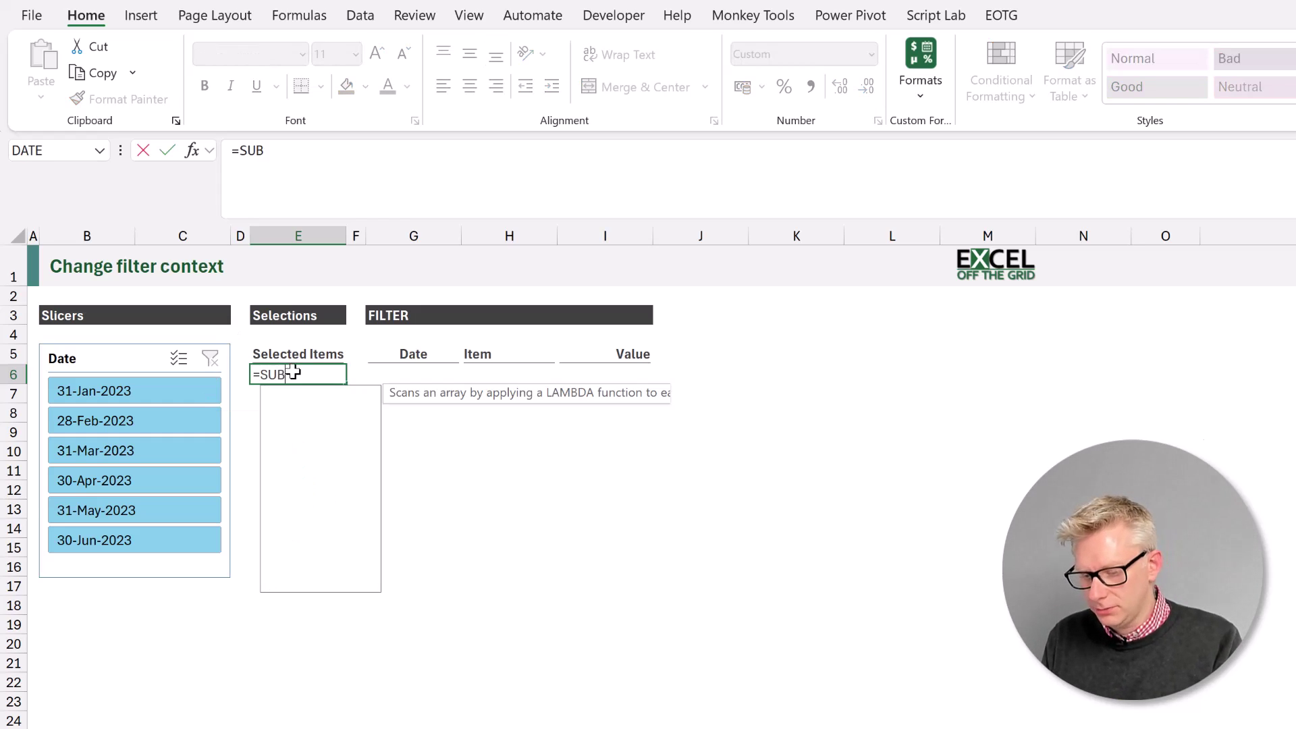
type("TOTAL(")
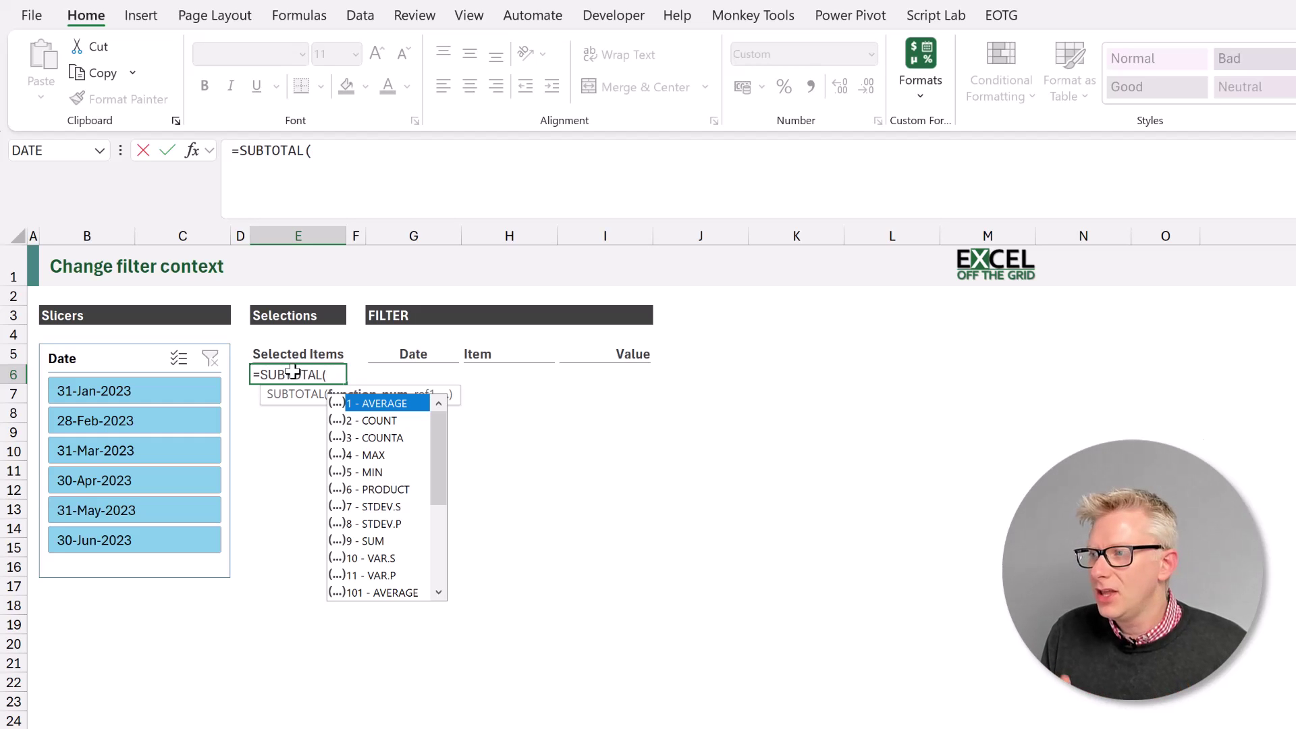
left_click(381, 440)
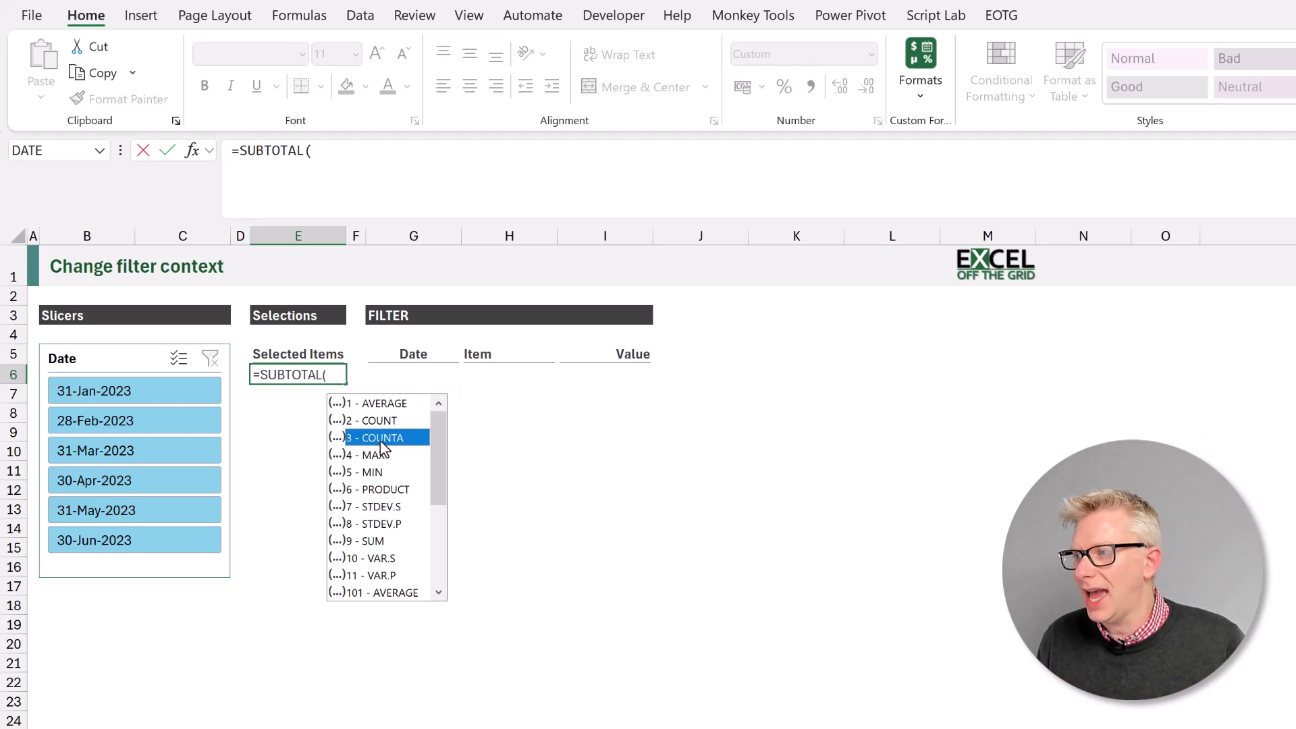
double_click(381, 438)
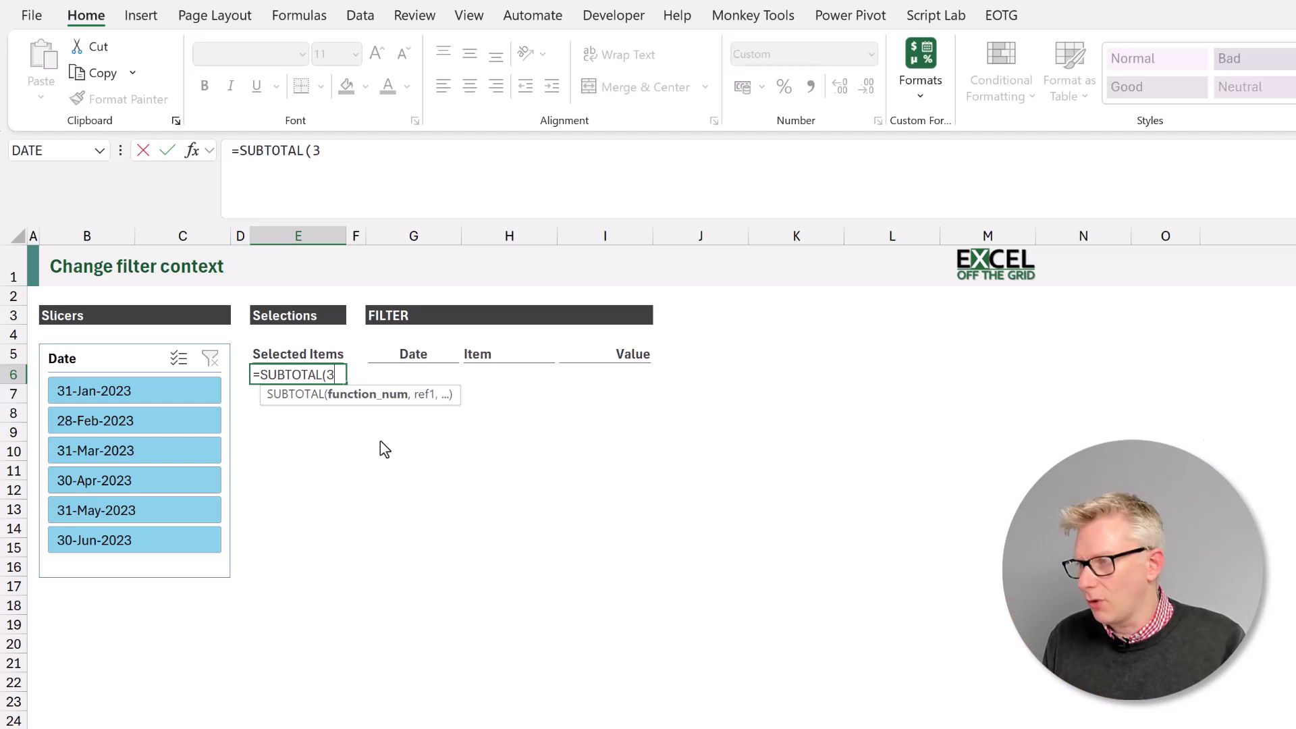
type(",")
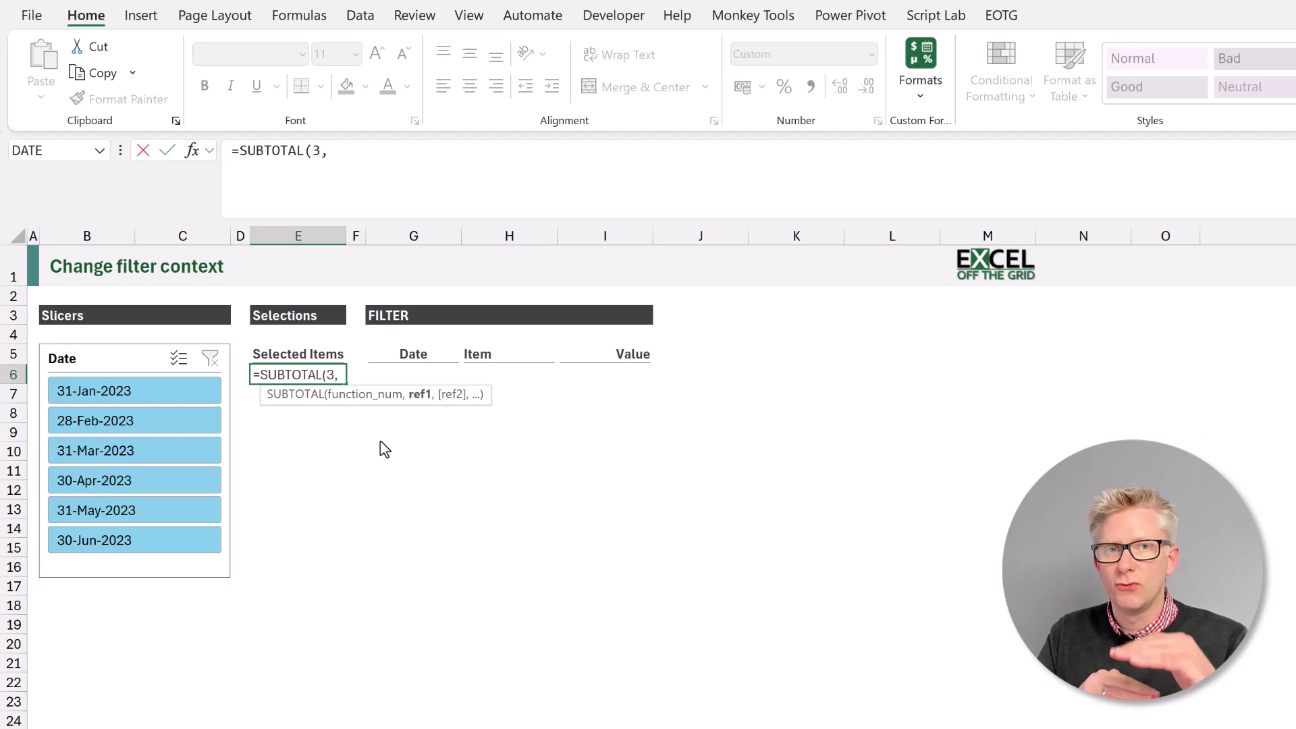
type("r")
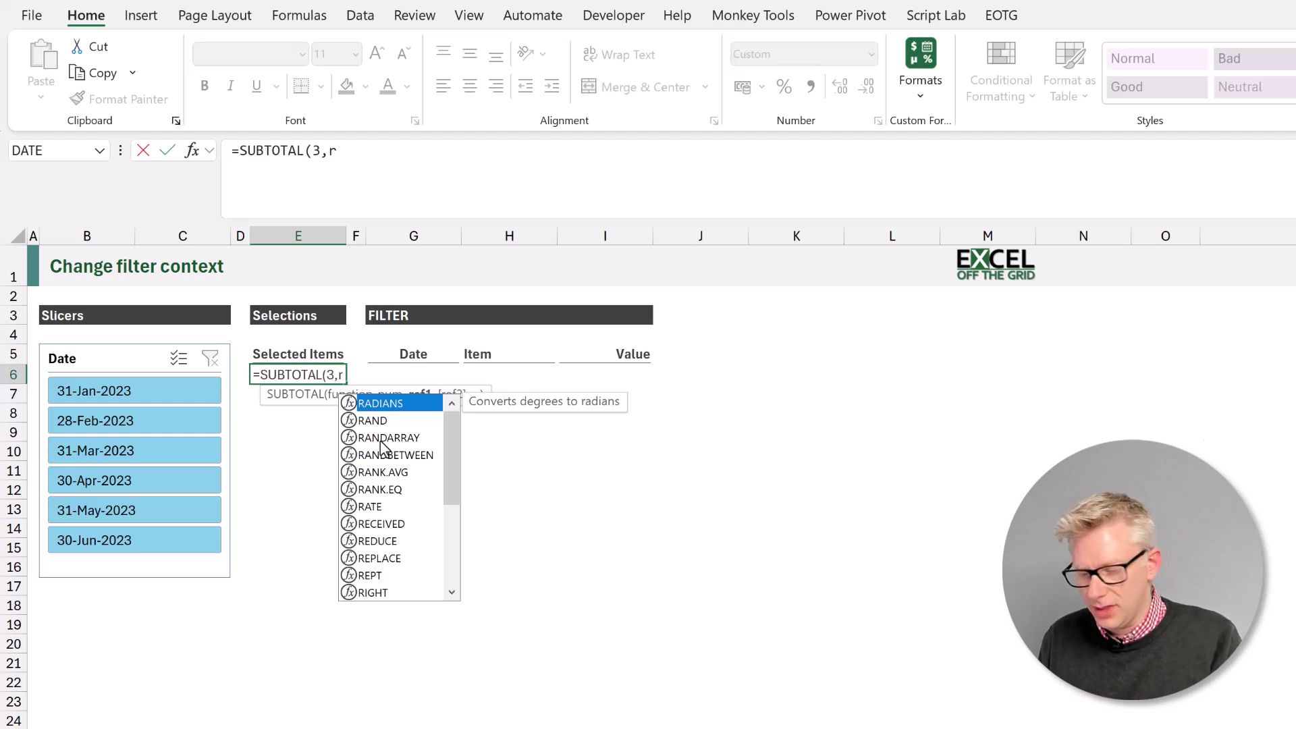
key("Escape")
type(")")
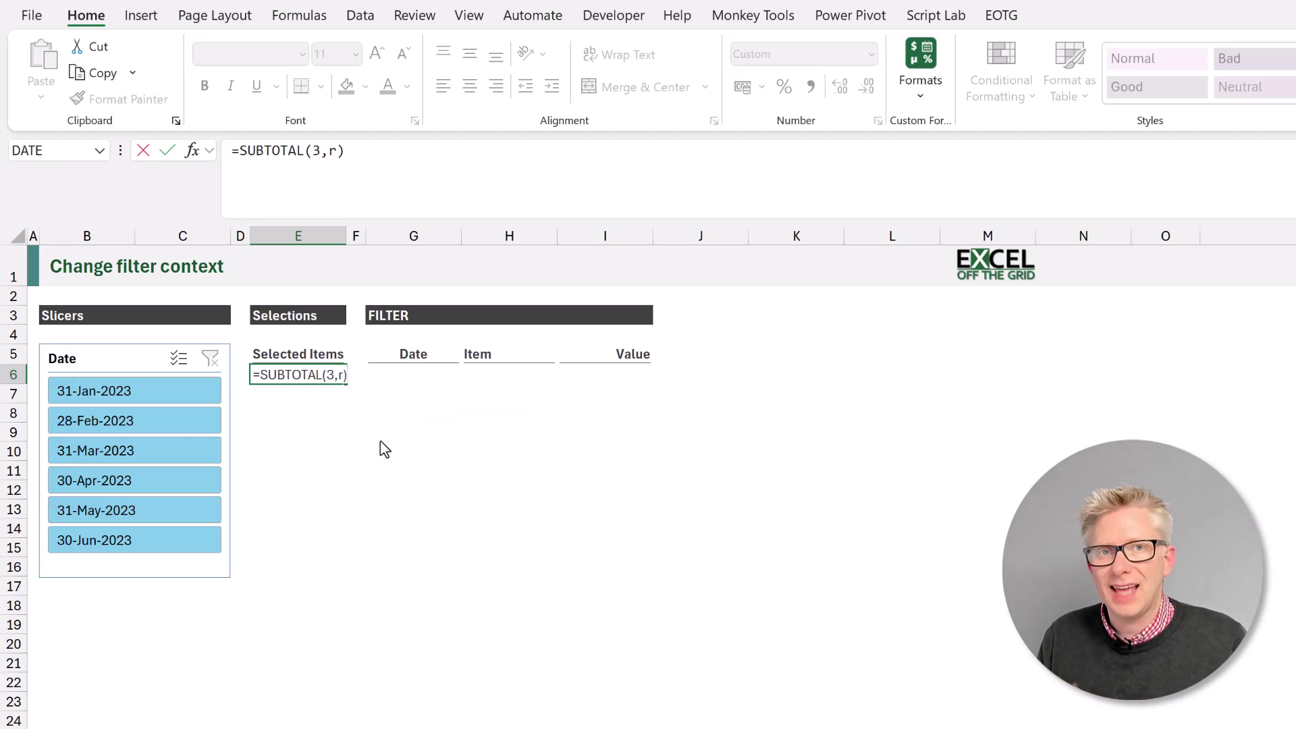
left_click(245, 150)
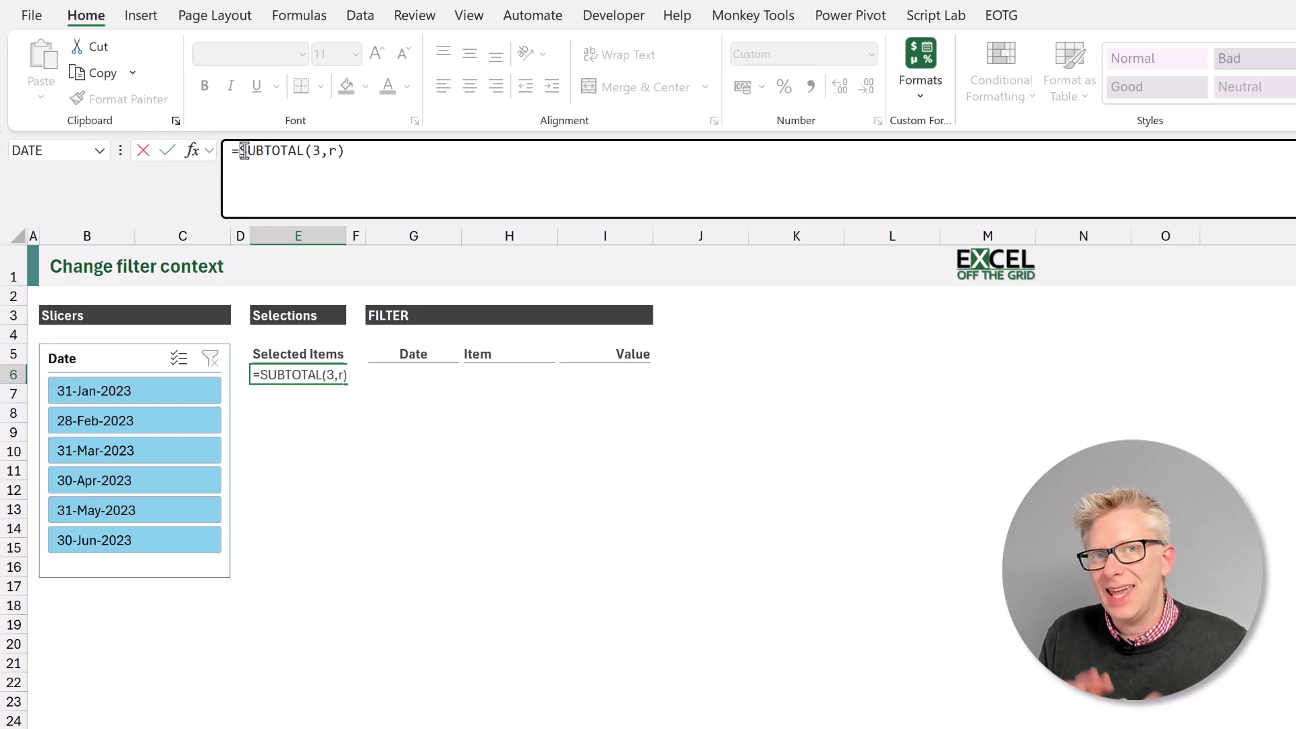
- Wrap the E6 formula in IF so it reads =IF(SUBTOTAL(3,r),r,"")
type("IF(")
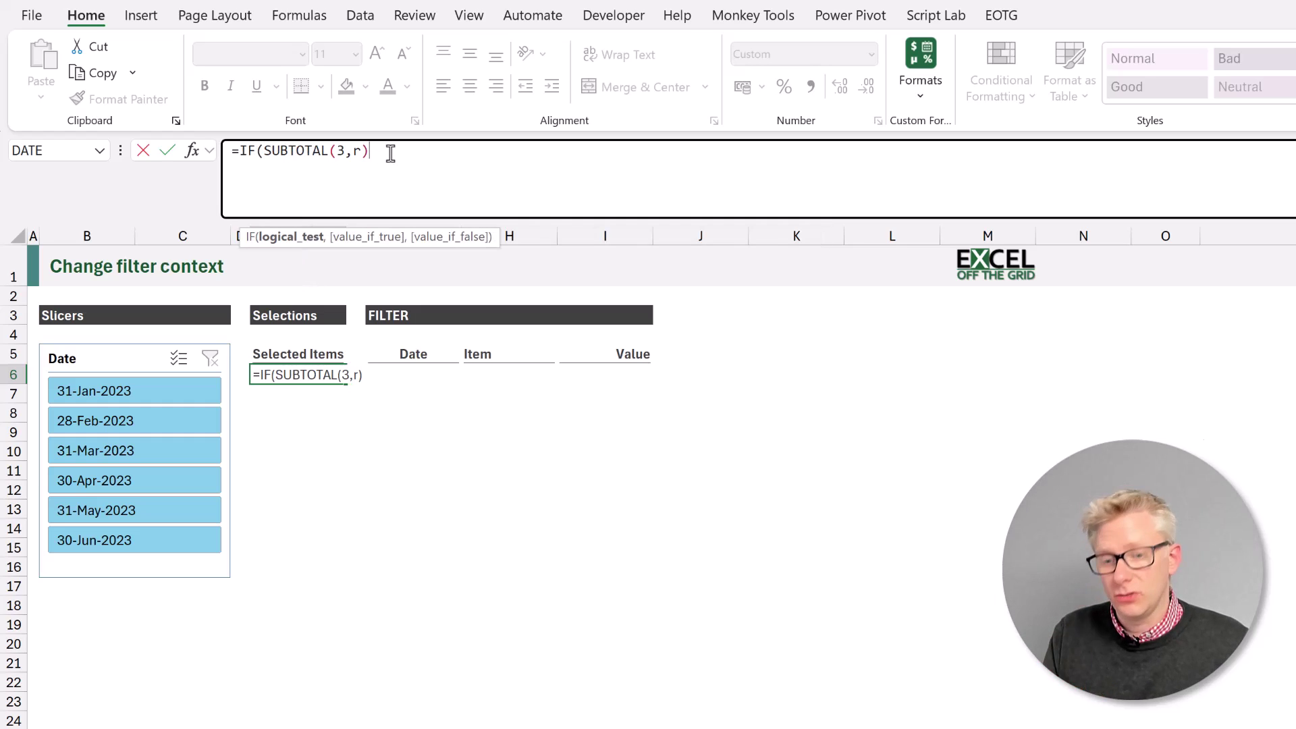
type(",")
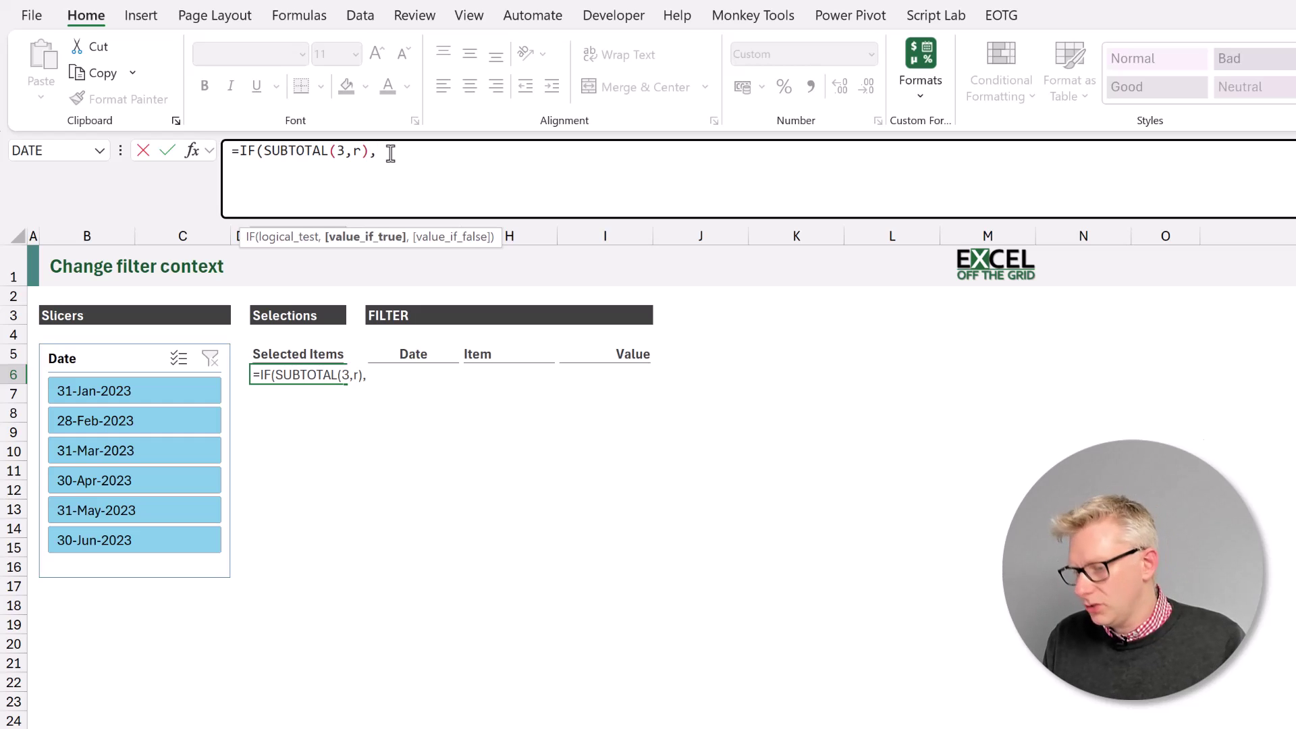
type("r")
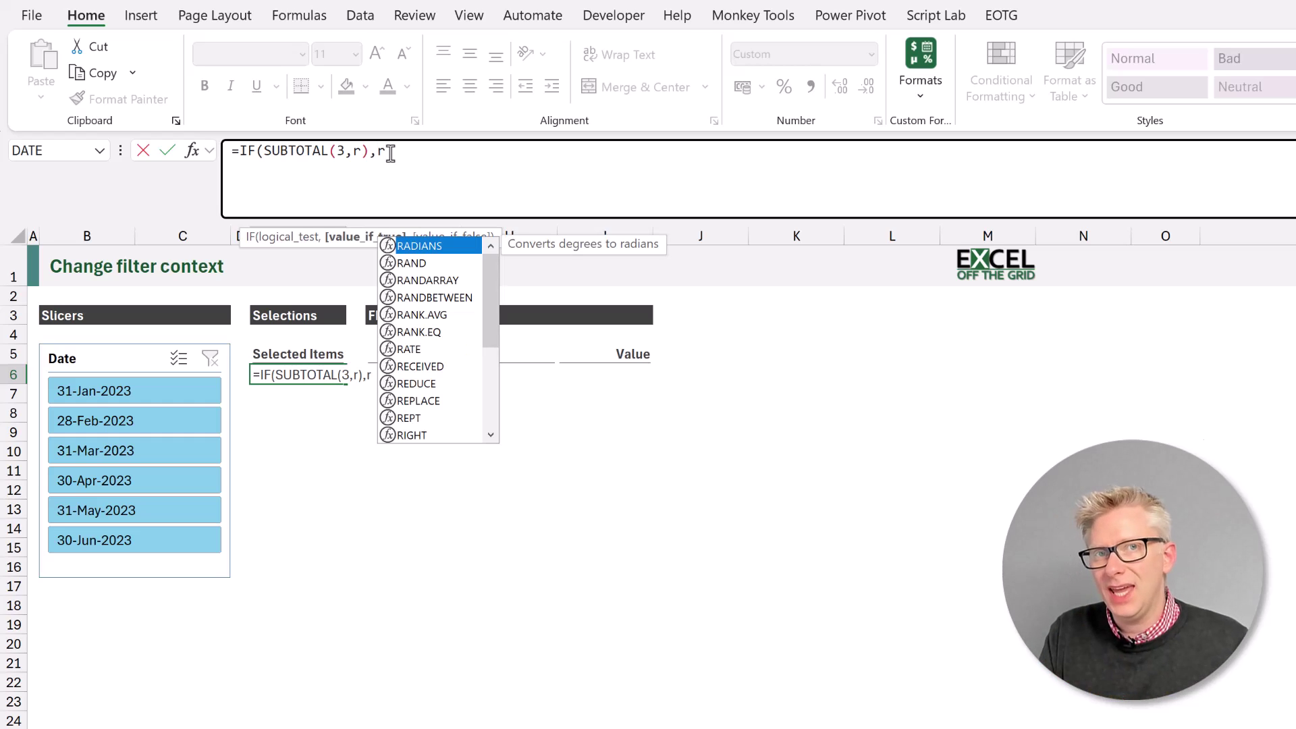
type(",")
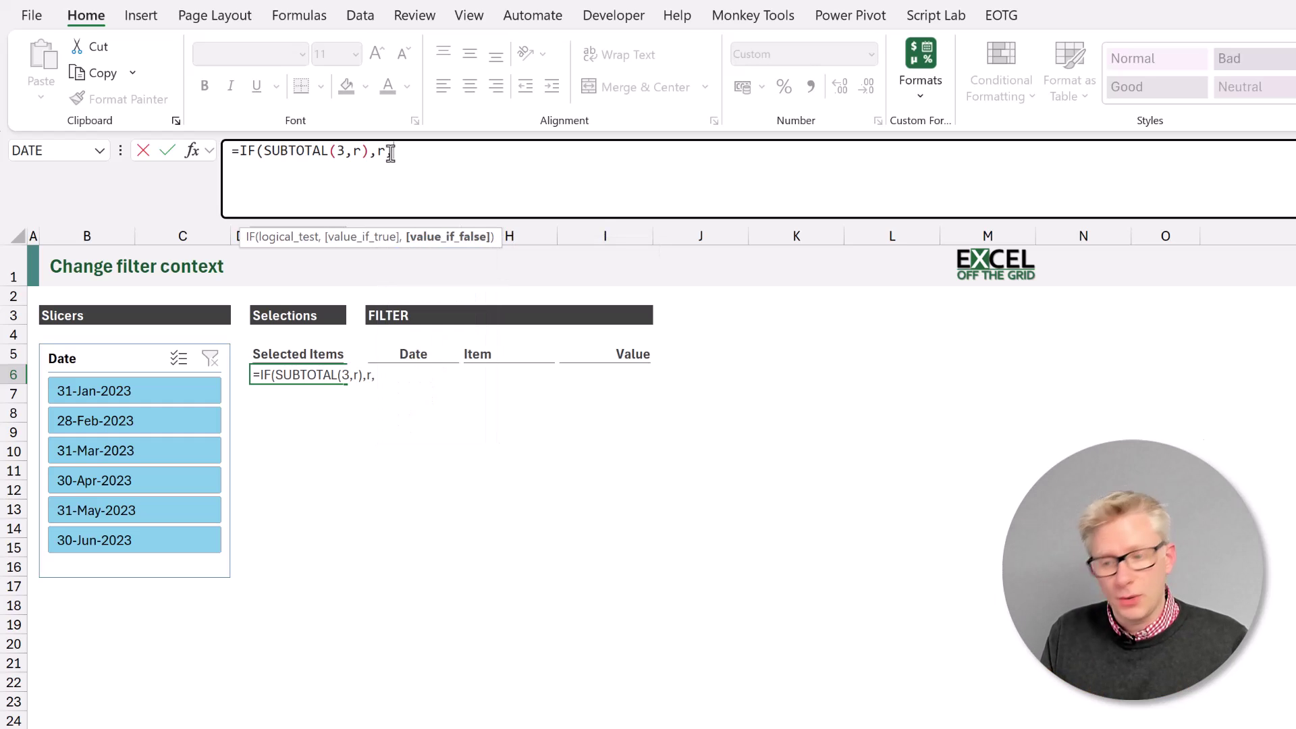
type("\"\"")
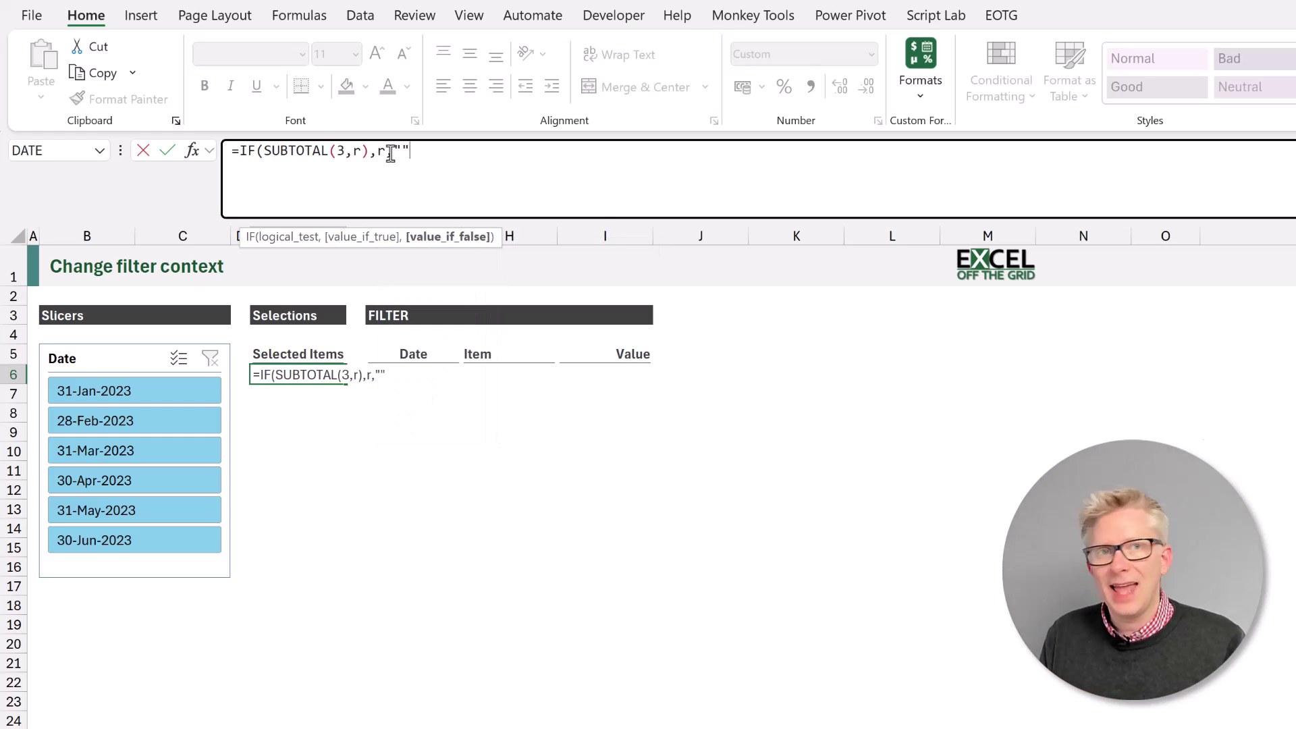
type(")")
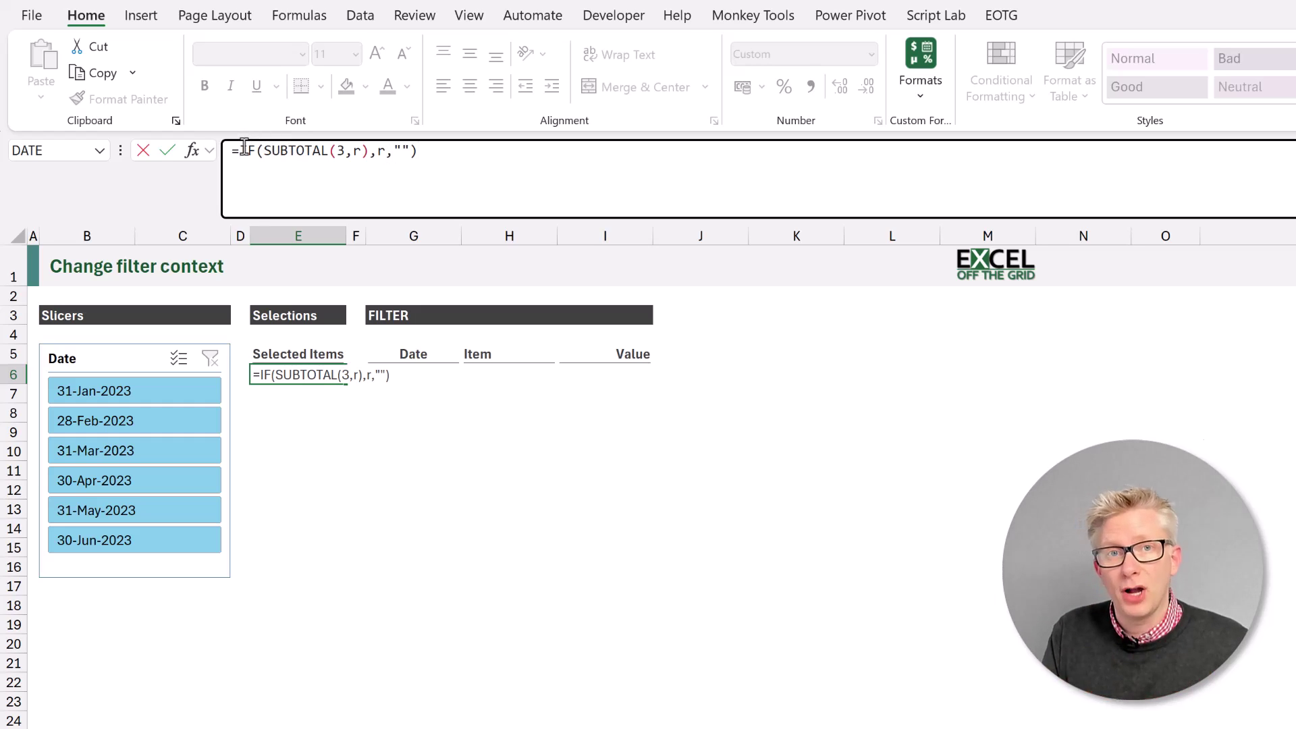
- Wrap the IF test as =BYROW(Data[Date],LAMBDA(r,IF(SUBTOTAL(3,r),r,"")))
type("LAM")
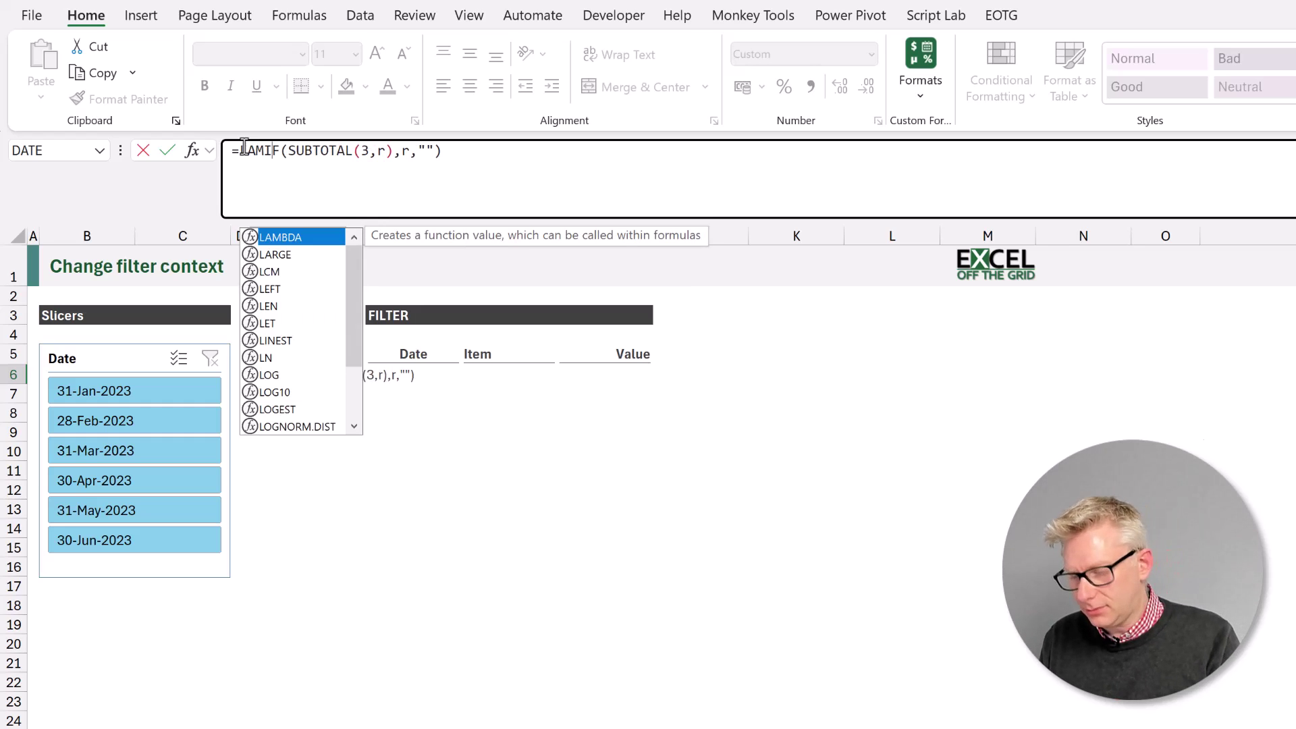
key("Tab")
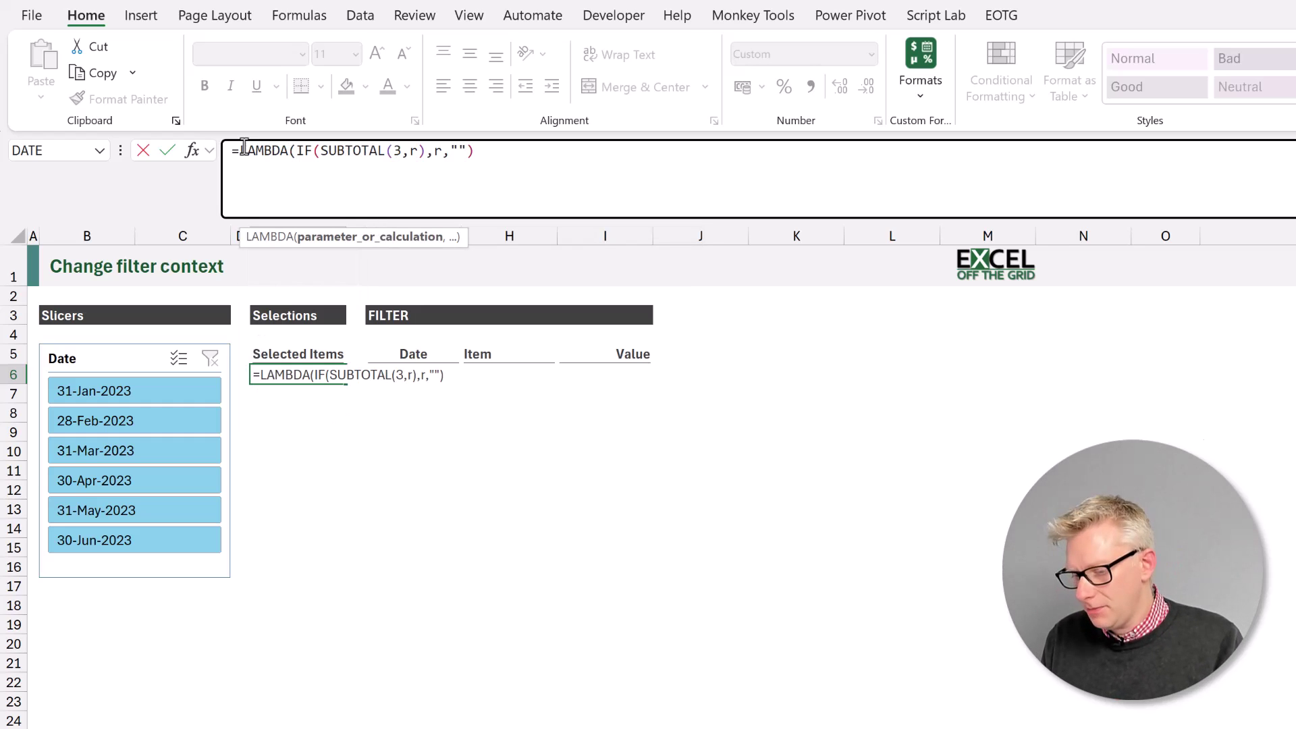
type("r")
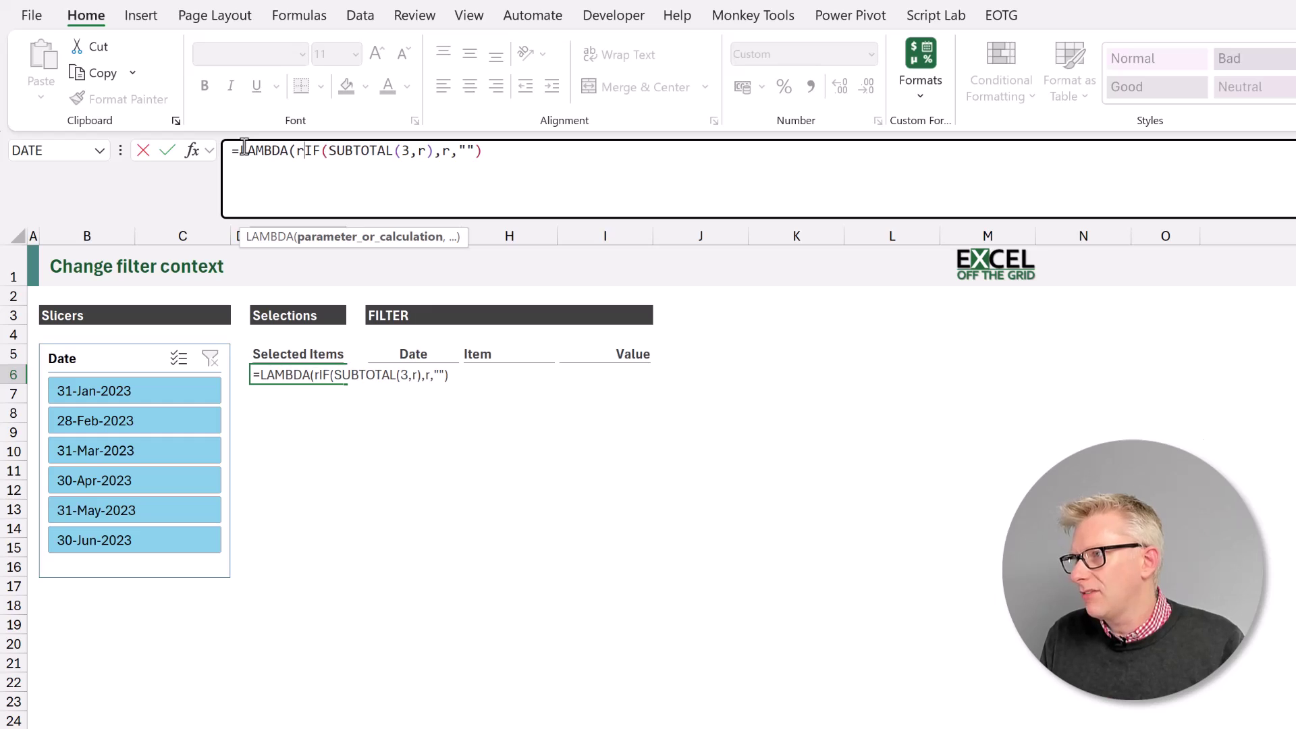
type(",\"\"")
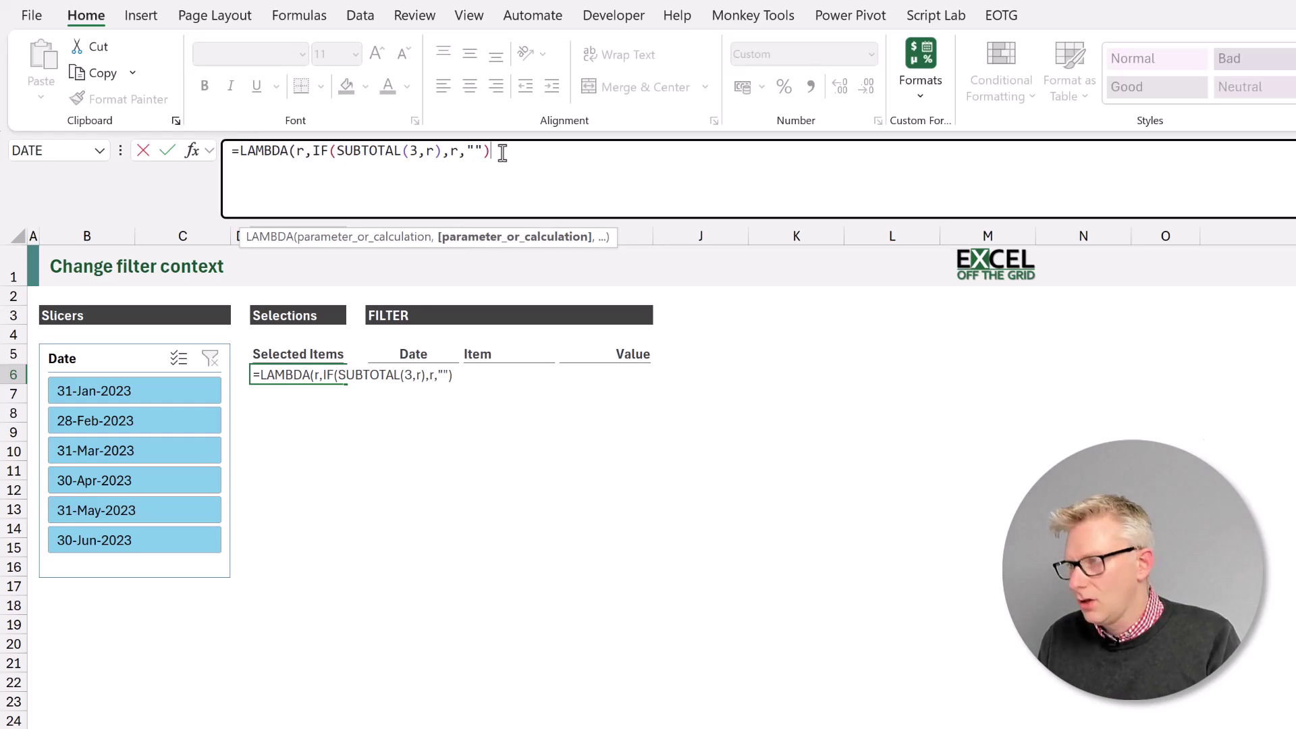
type(")")
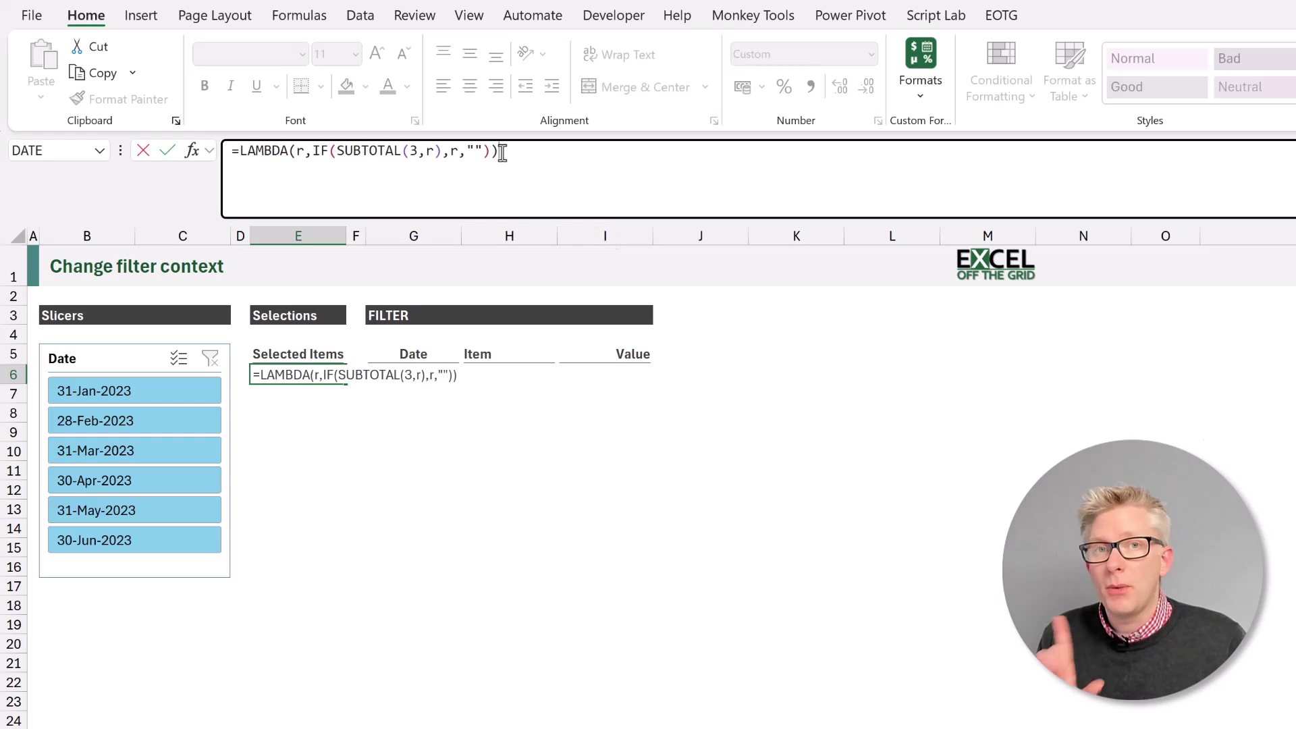
left_click(242, 151)
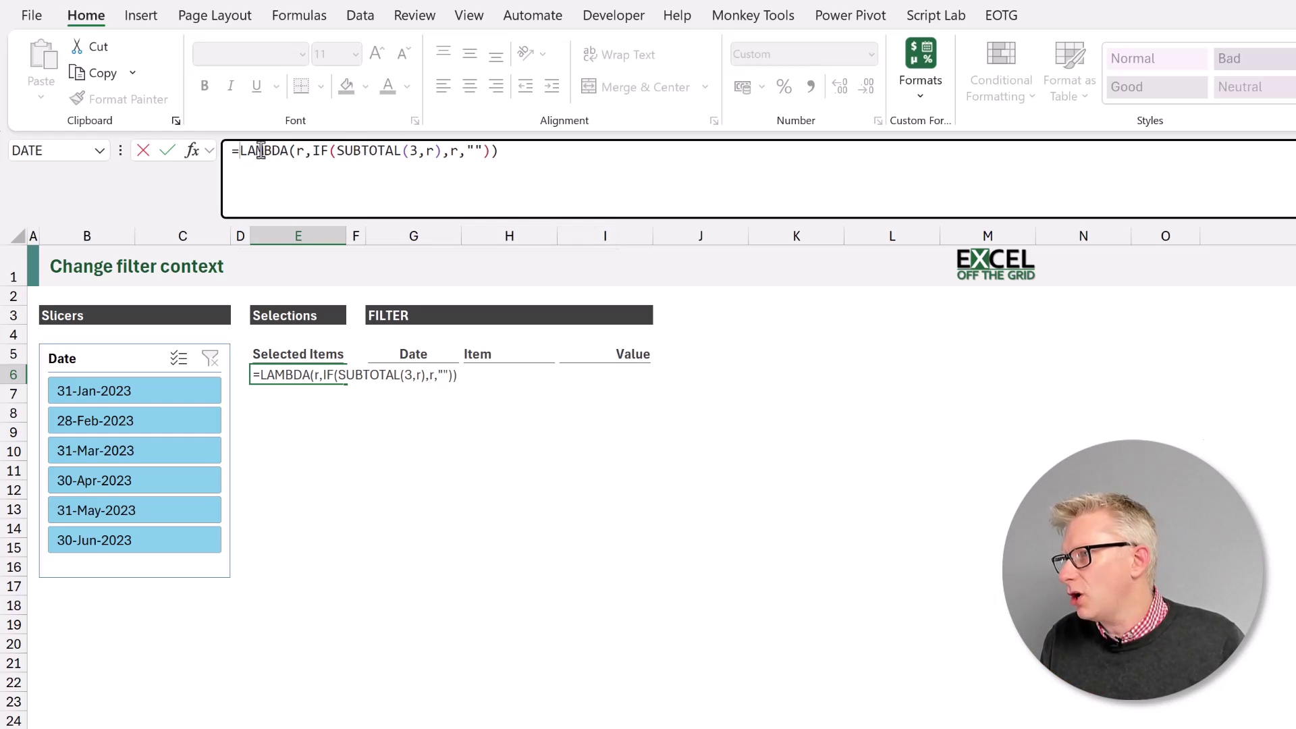
type("BYROW")
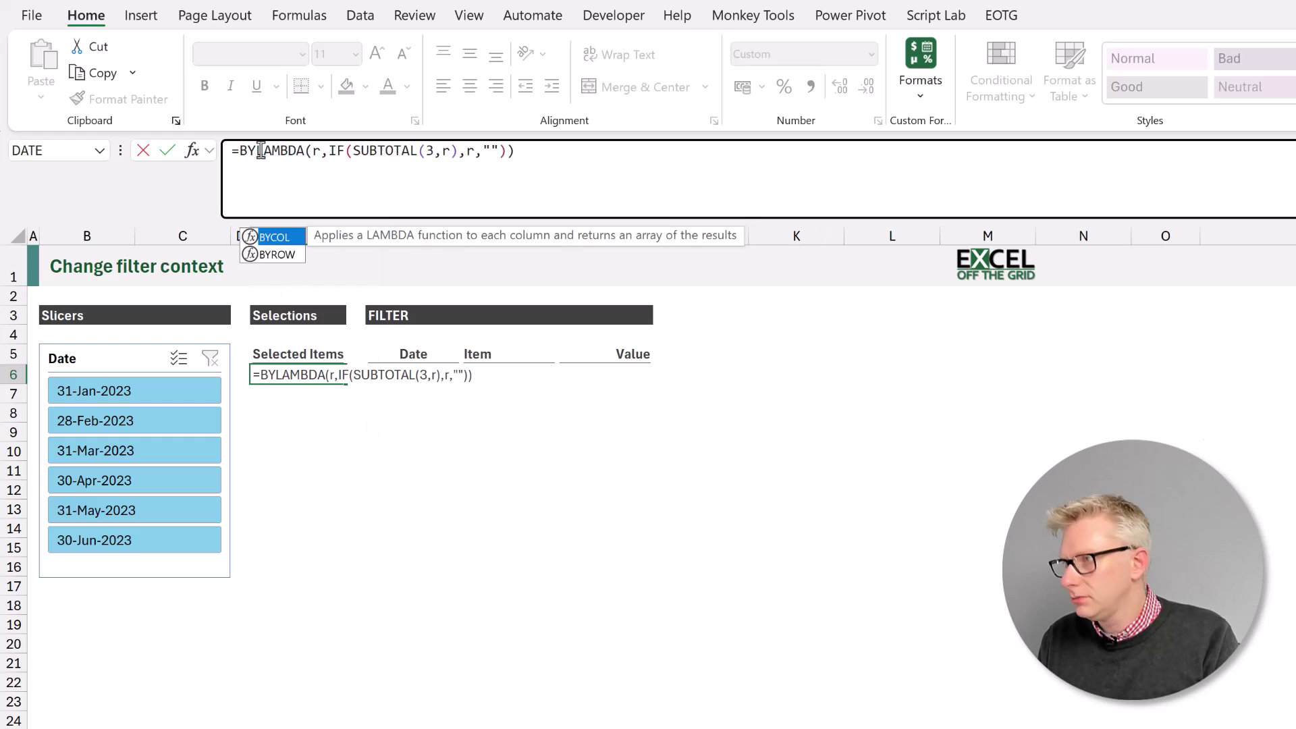
type("(")
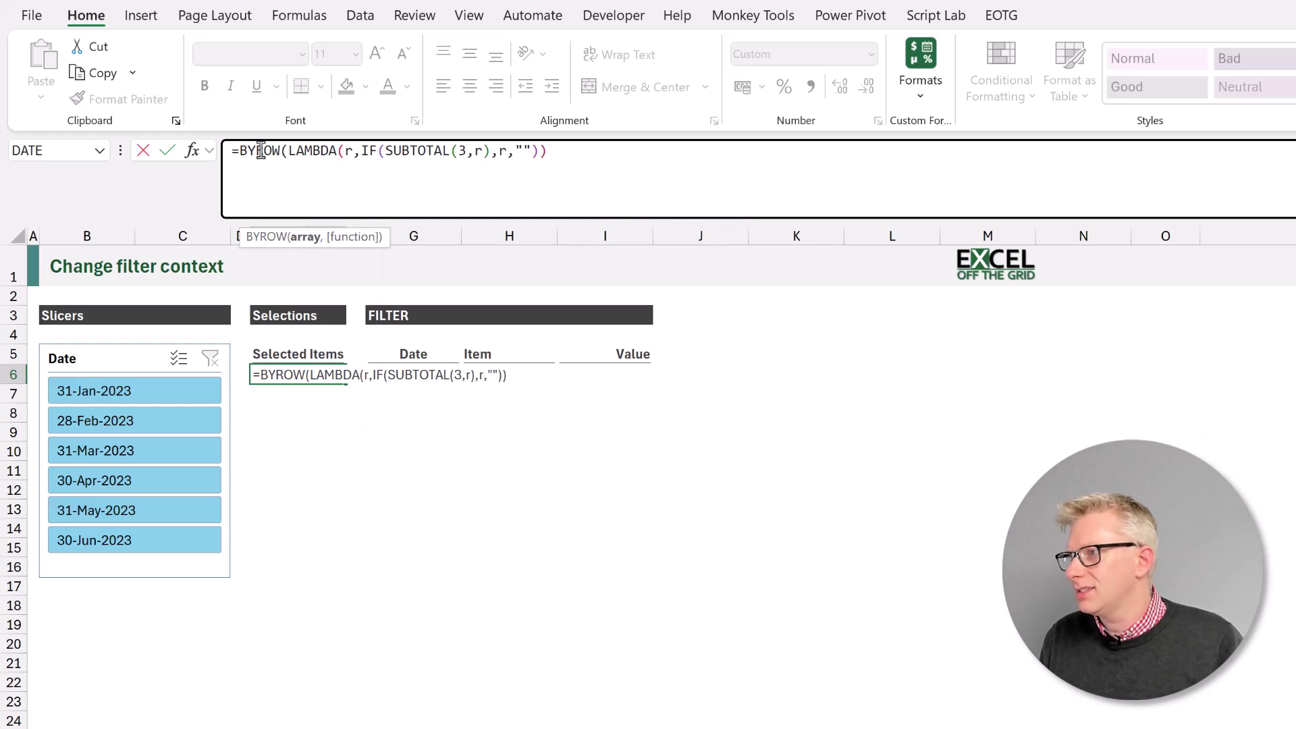
type("Data")
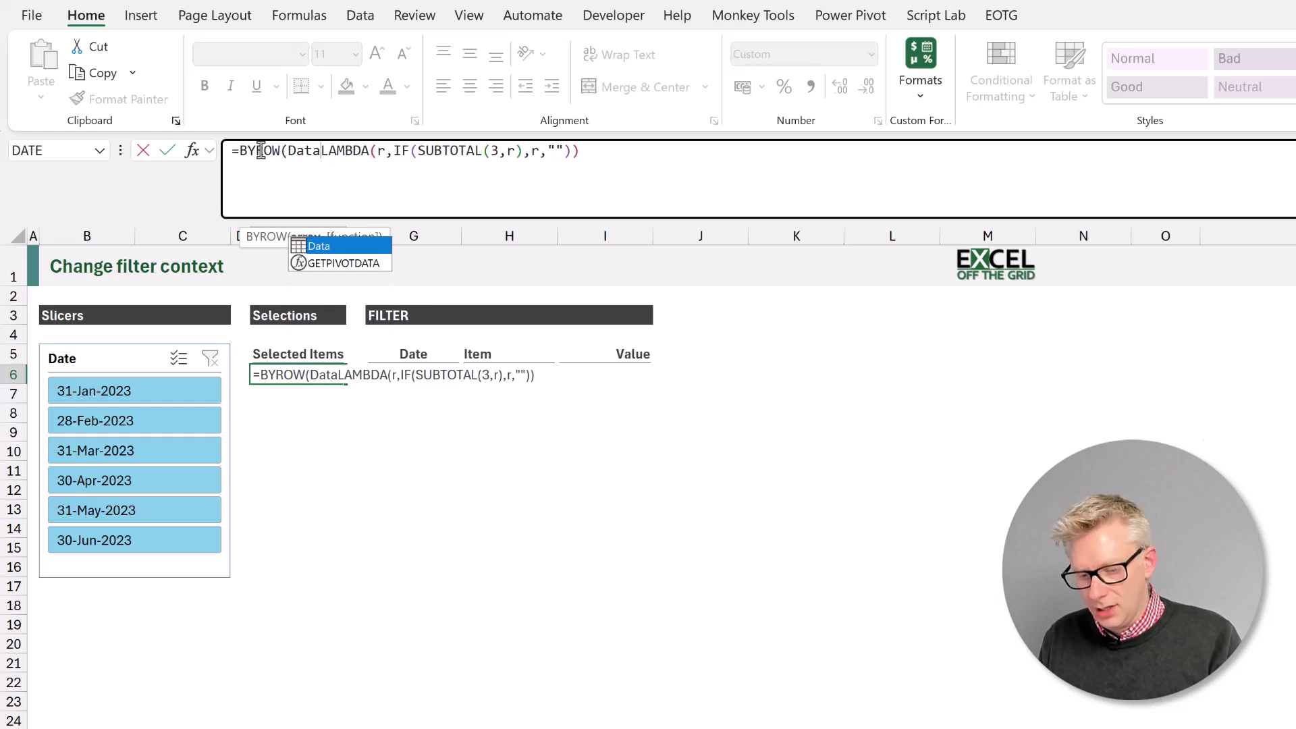
type("[")
type("Date]")
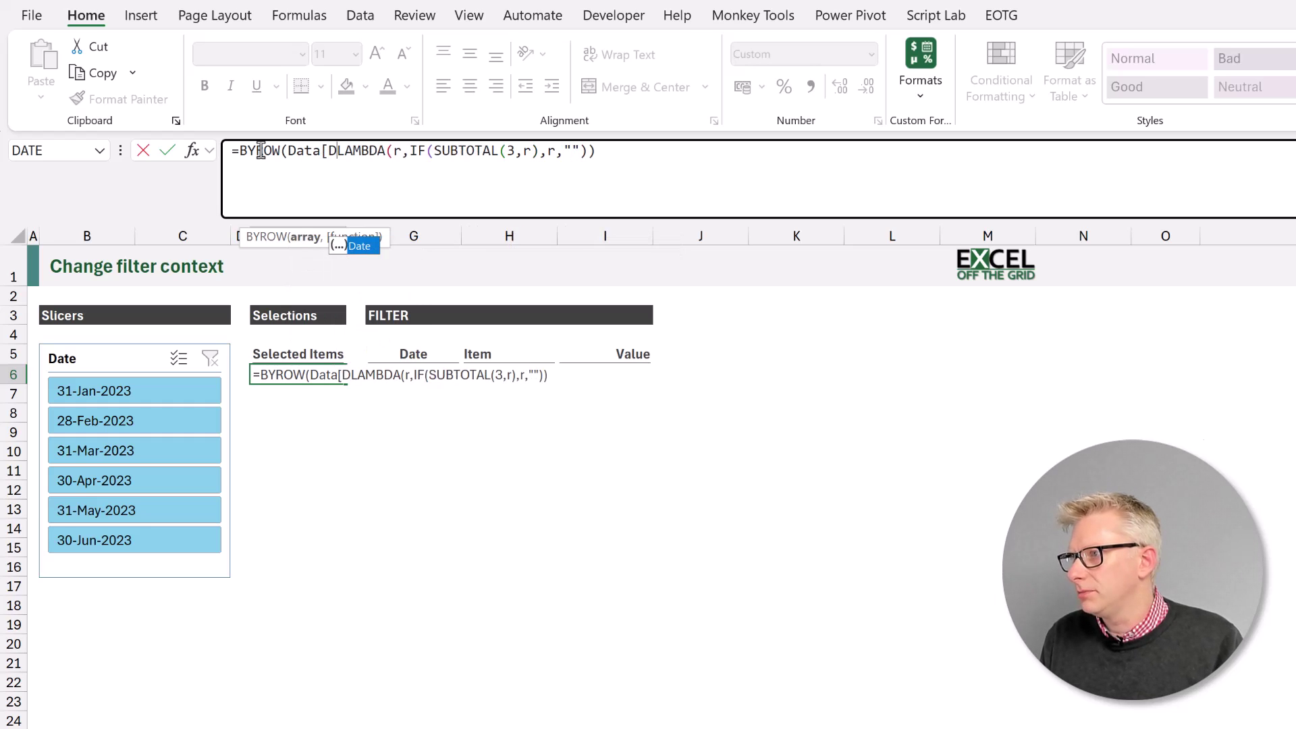
type(",")
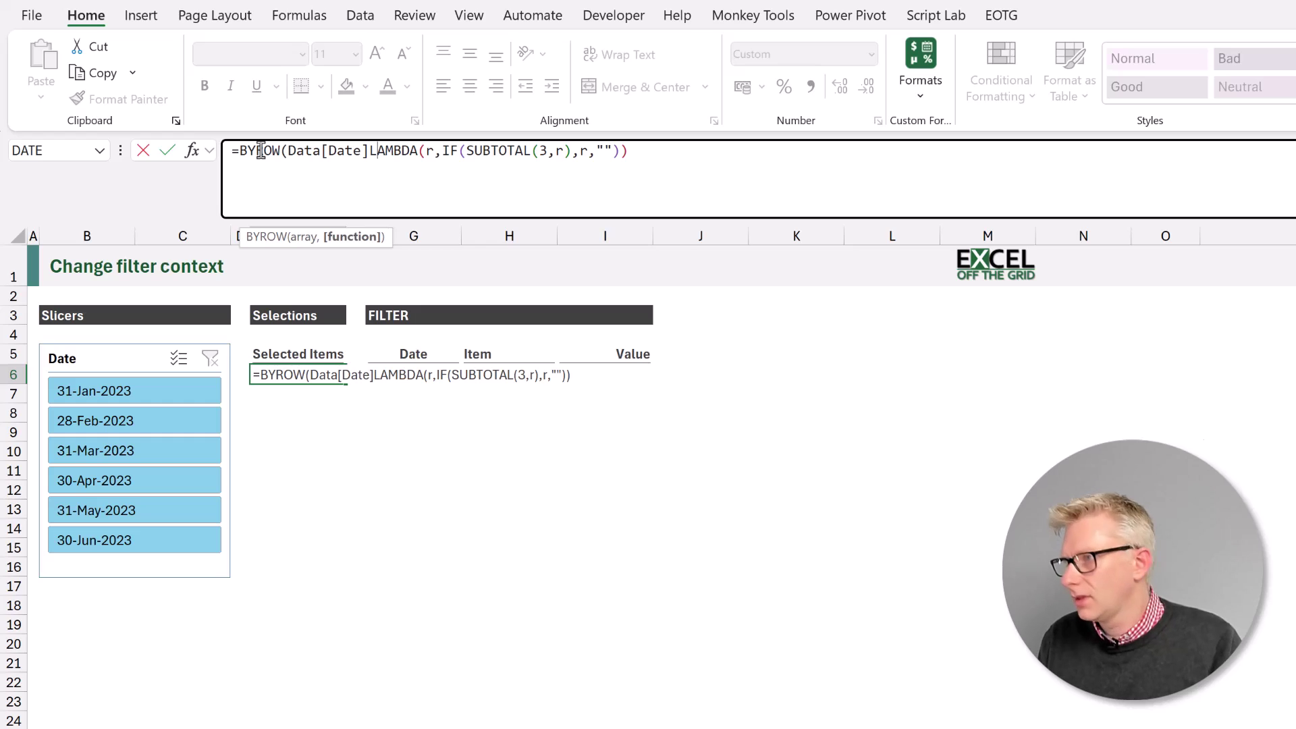
left_click(660, 151)
type(")")
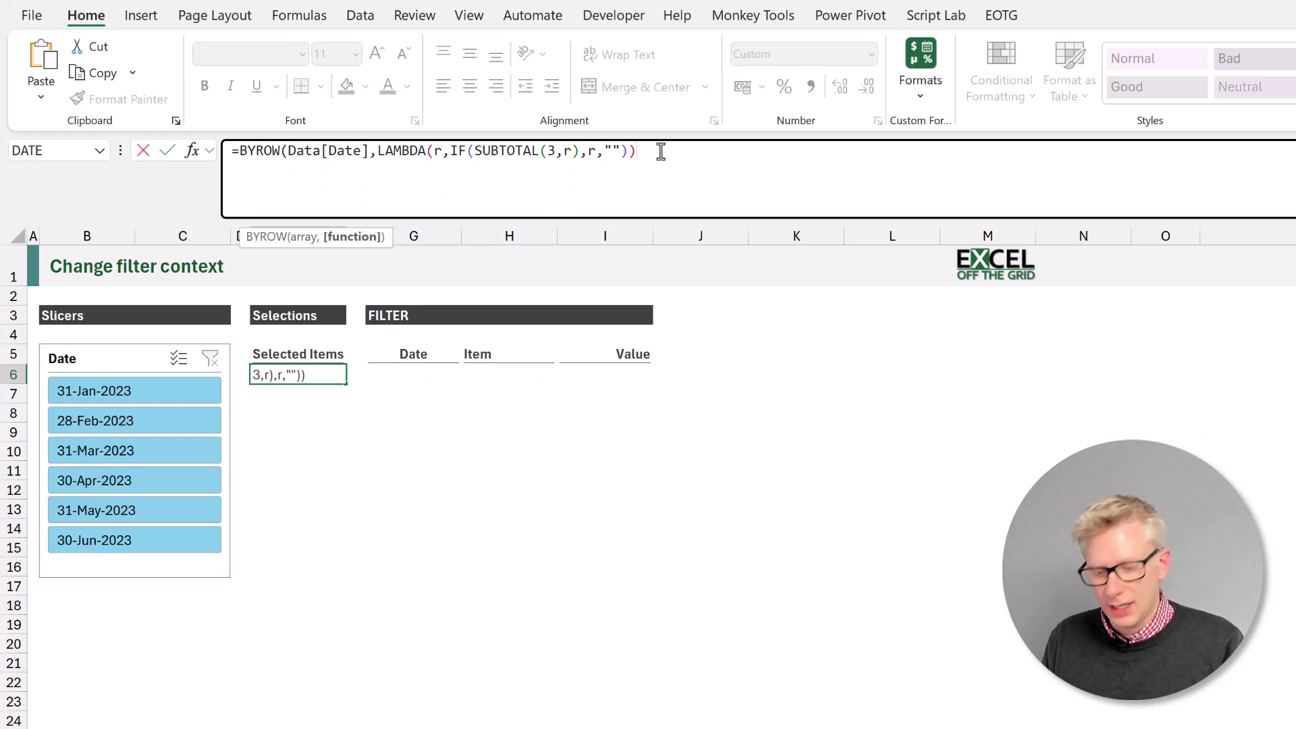
type(")")
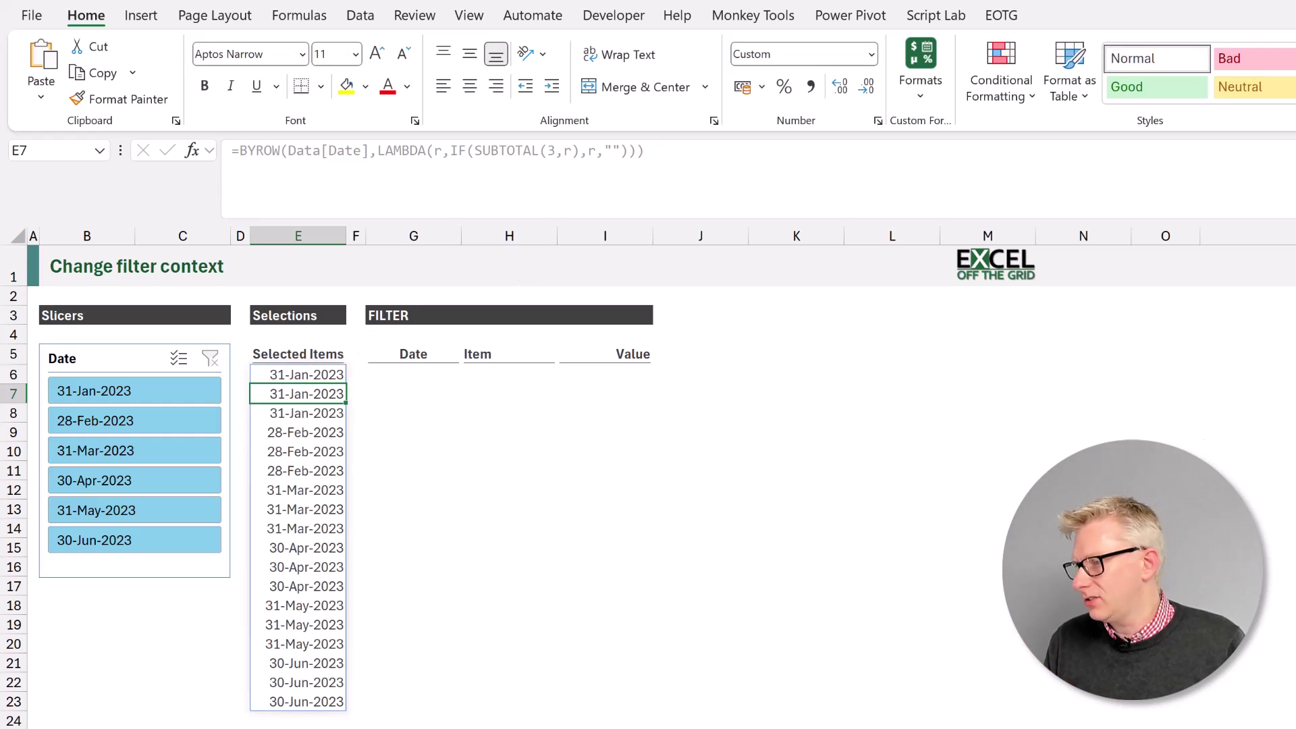
- Select 31-Jan-2023 and 31-Mar-2023 in the Date slicer, checking the Data sheet, then select E6
key("ctrl+Page_Up")
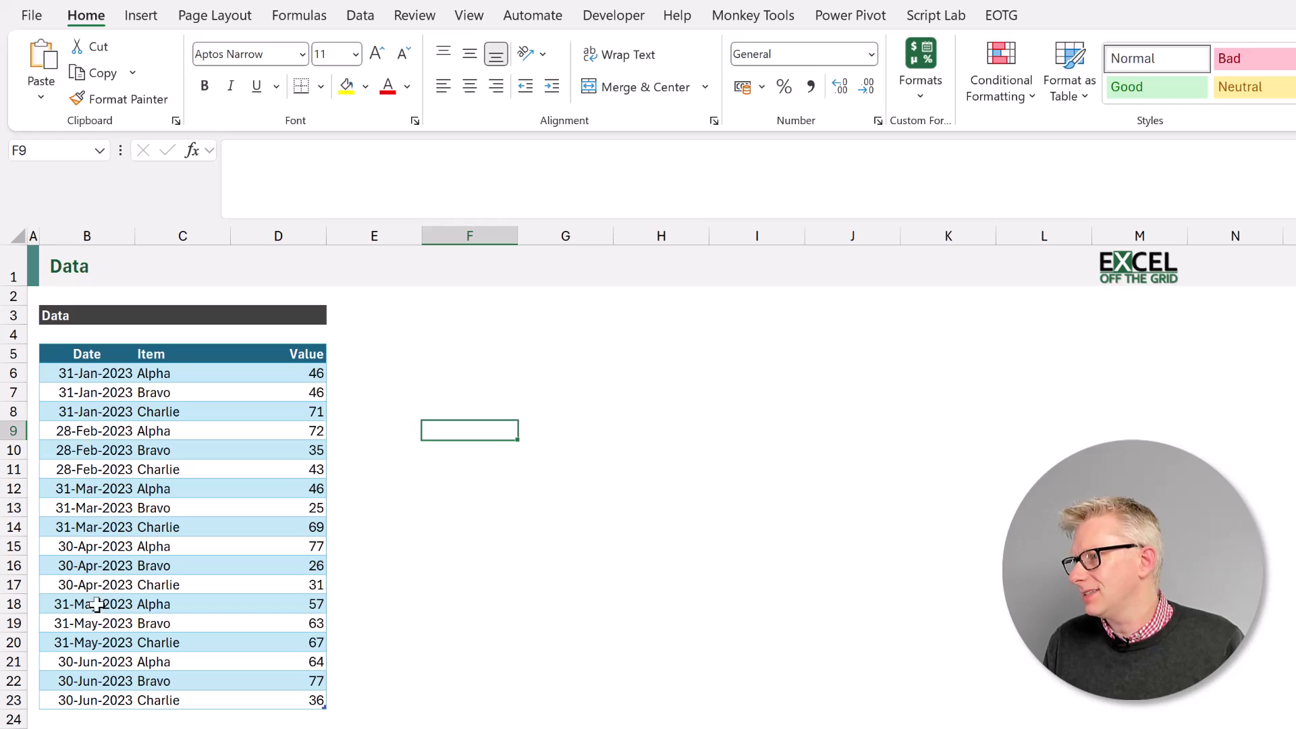
key("ctrl+Page_Down")
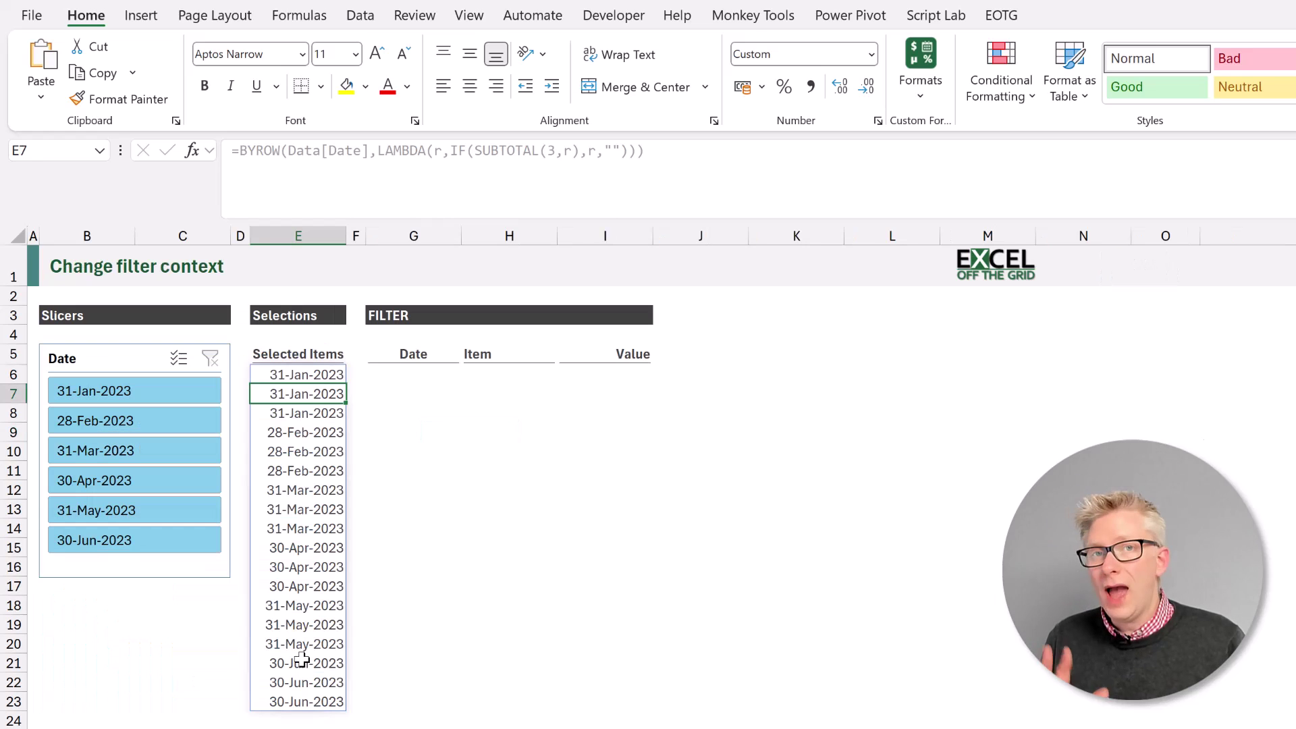
left_click(147, 394)
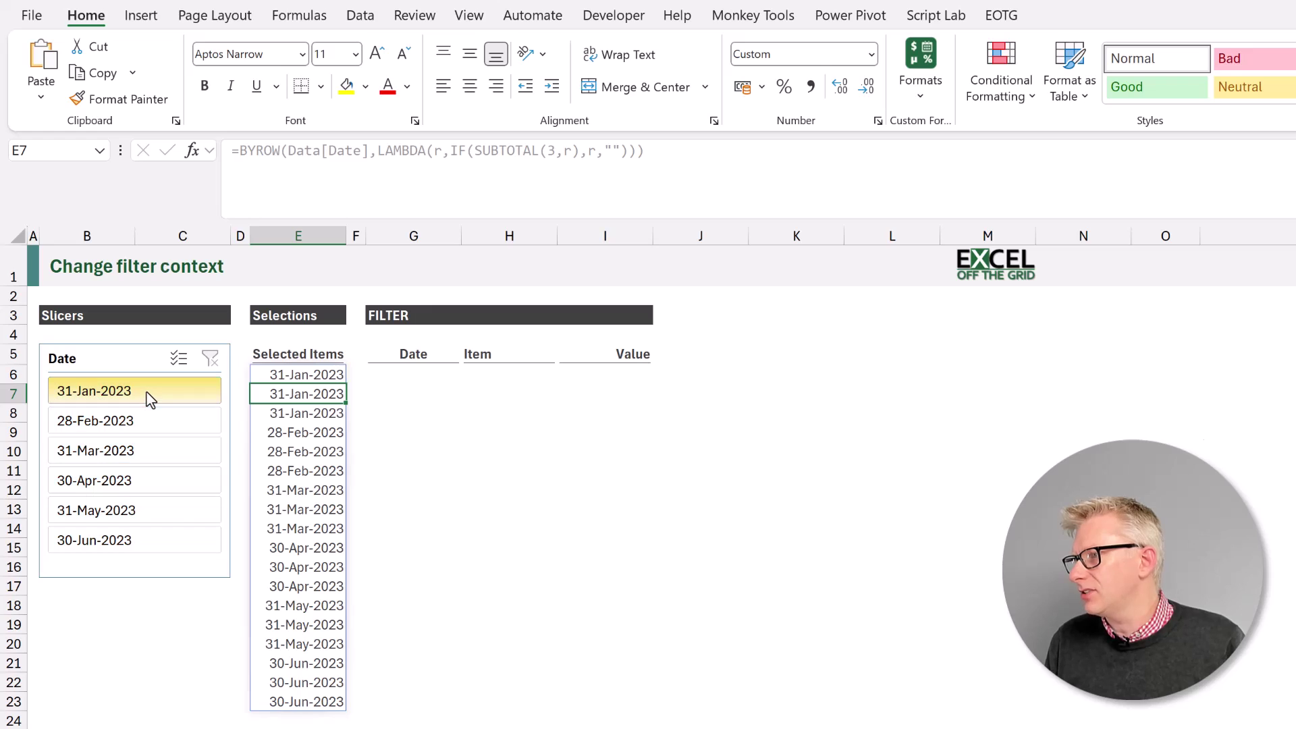
left_click(158, 450, "ctrl")
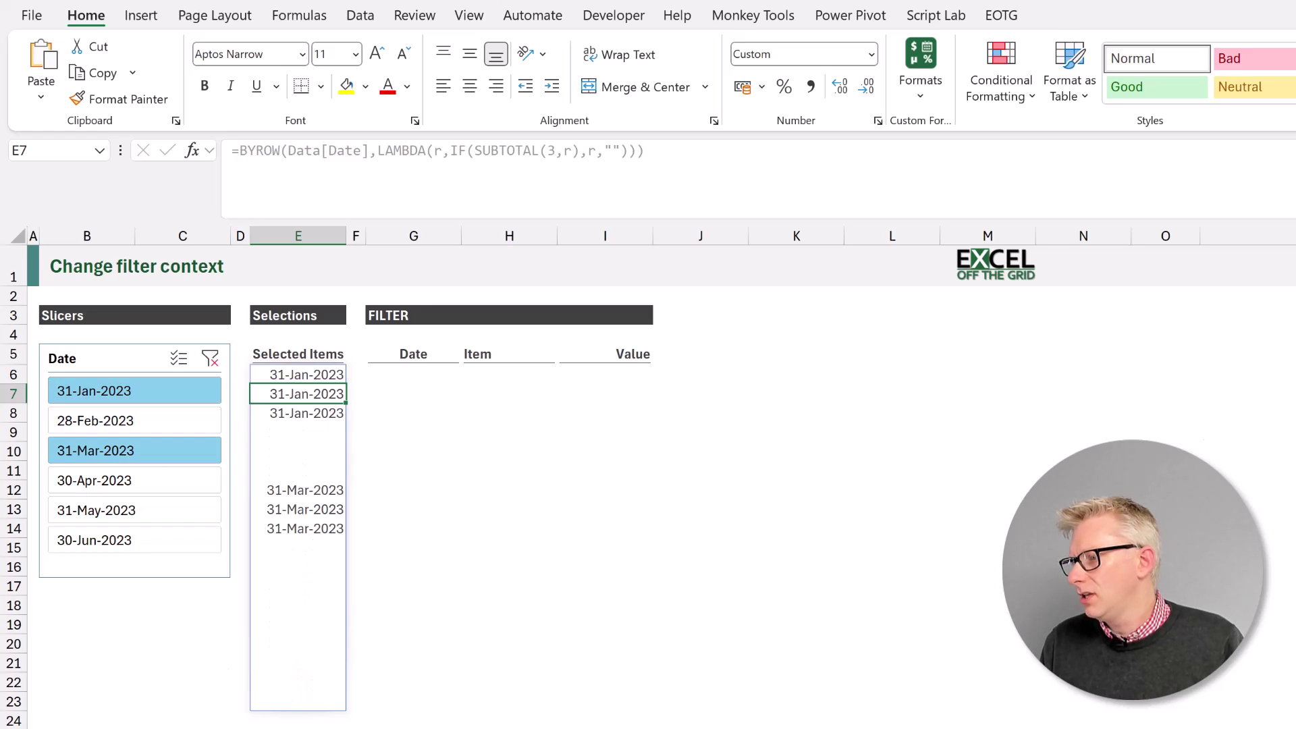
key("ctrl+Page_Up")
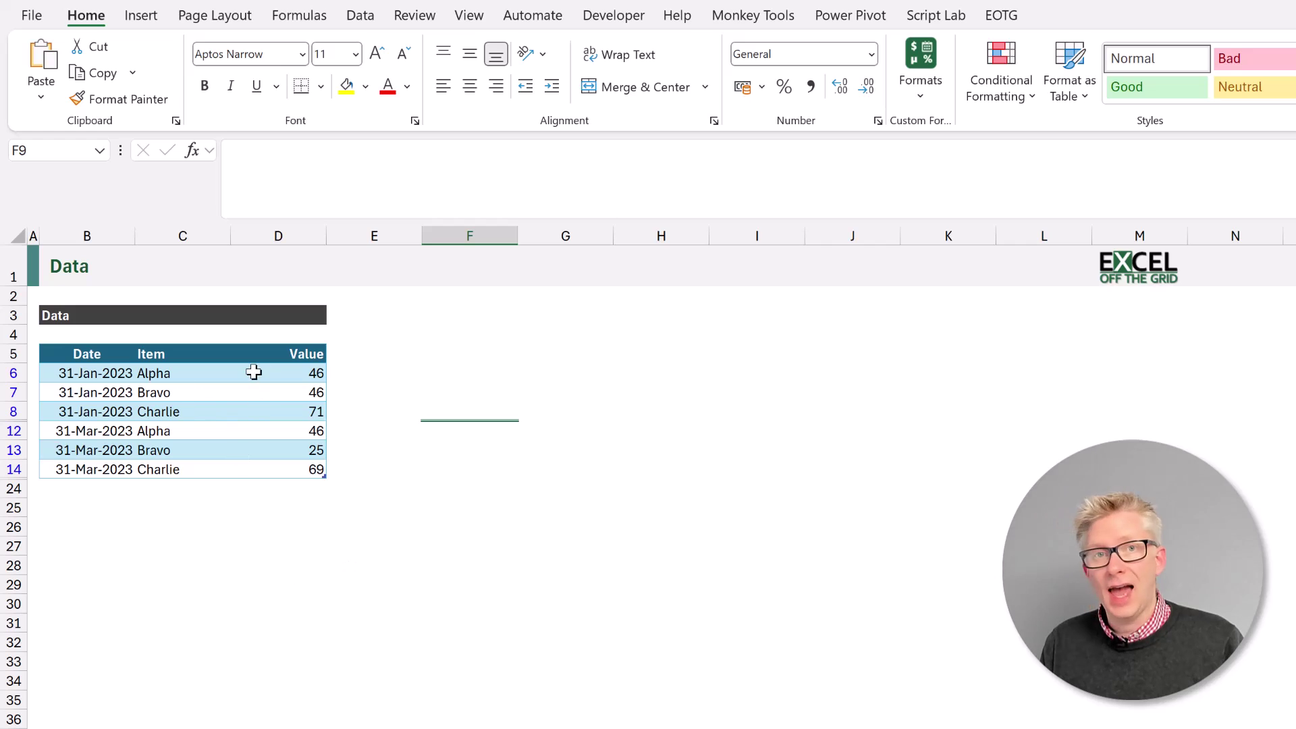
key("ctrl+Page_Down")
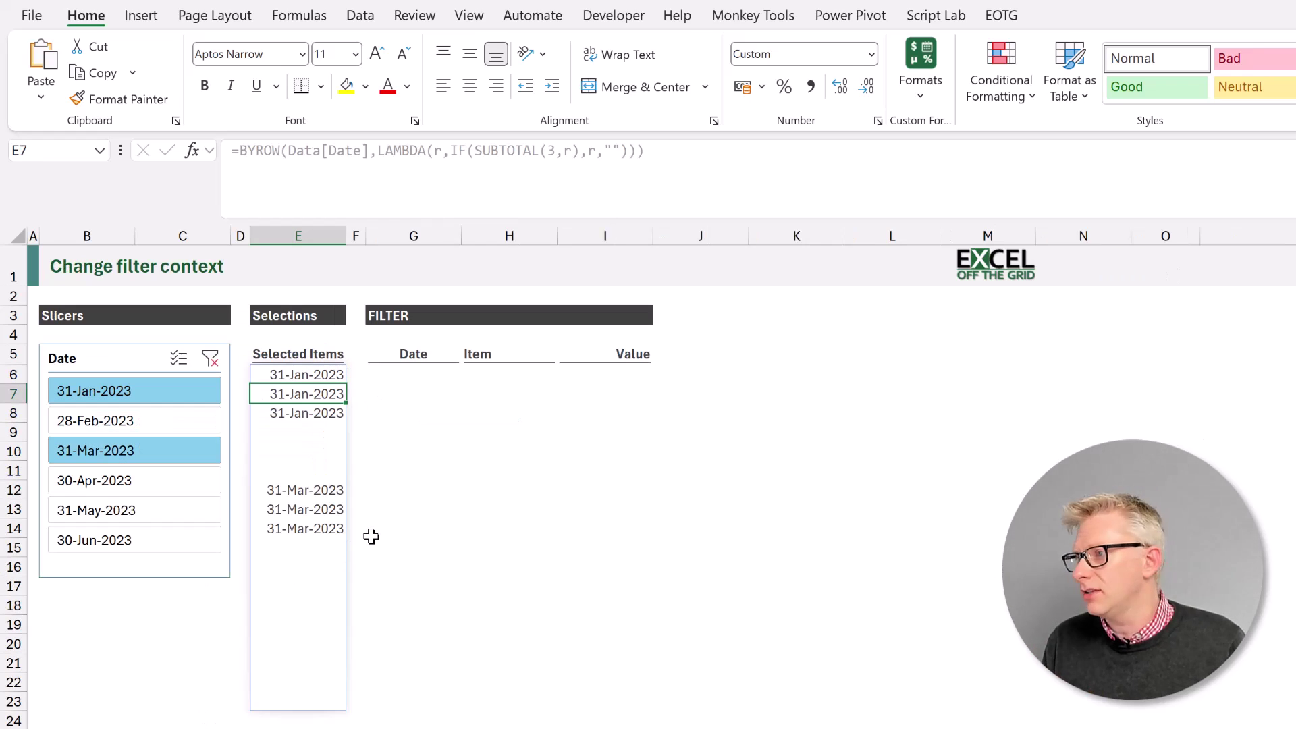
left_click(311, 374)
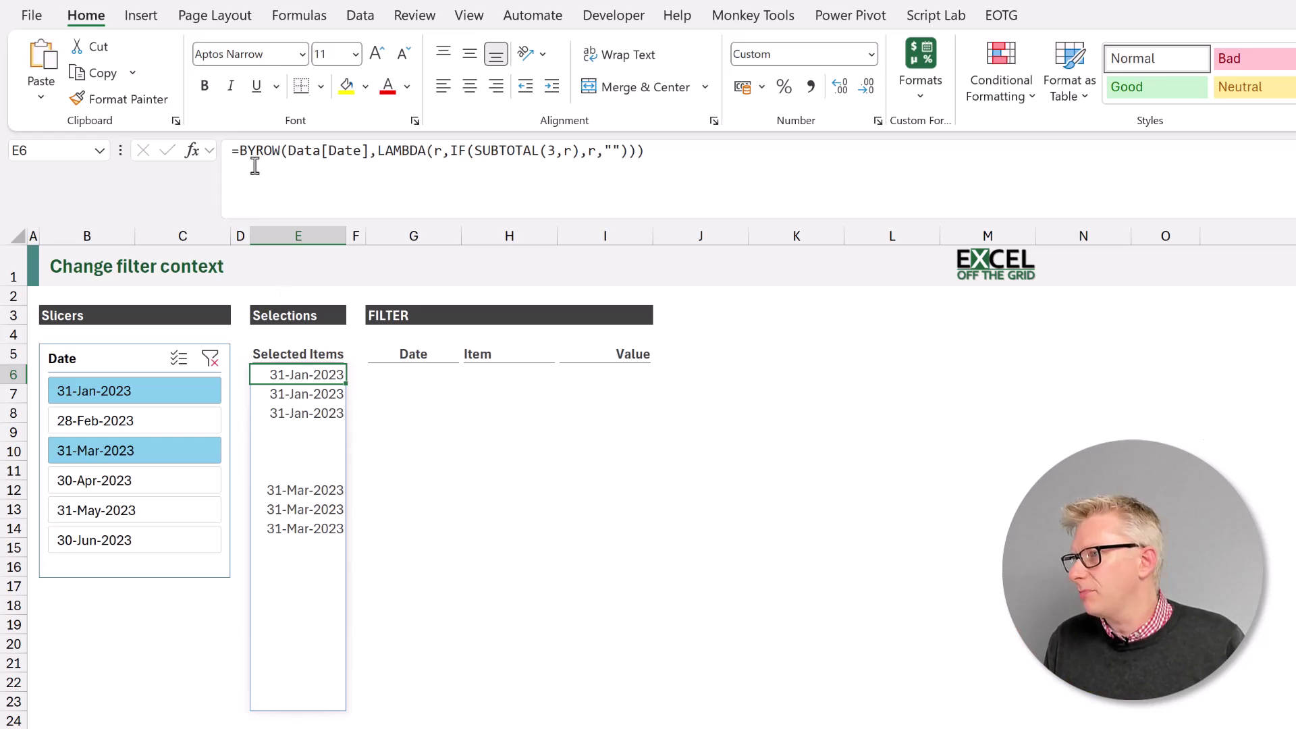
- Wrap the E6 formula in UNIQUE to remove duplicate results
left_click(242, 150)
type("UNIQUE")
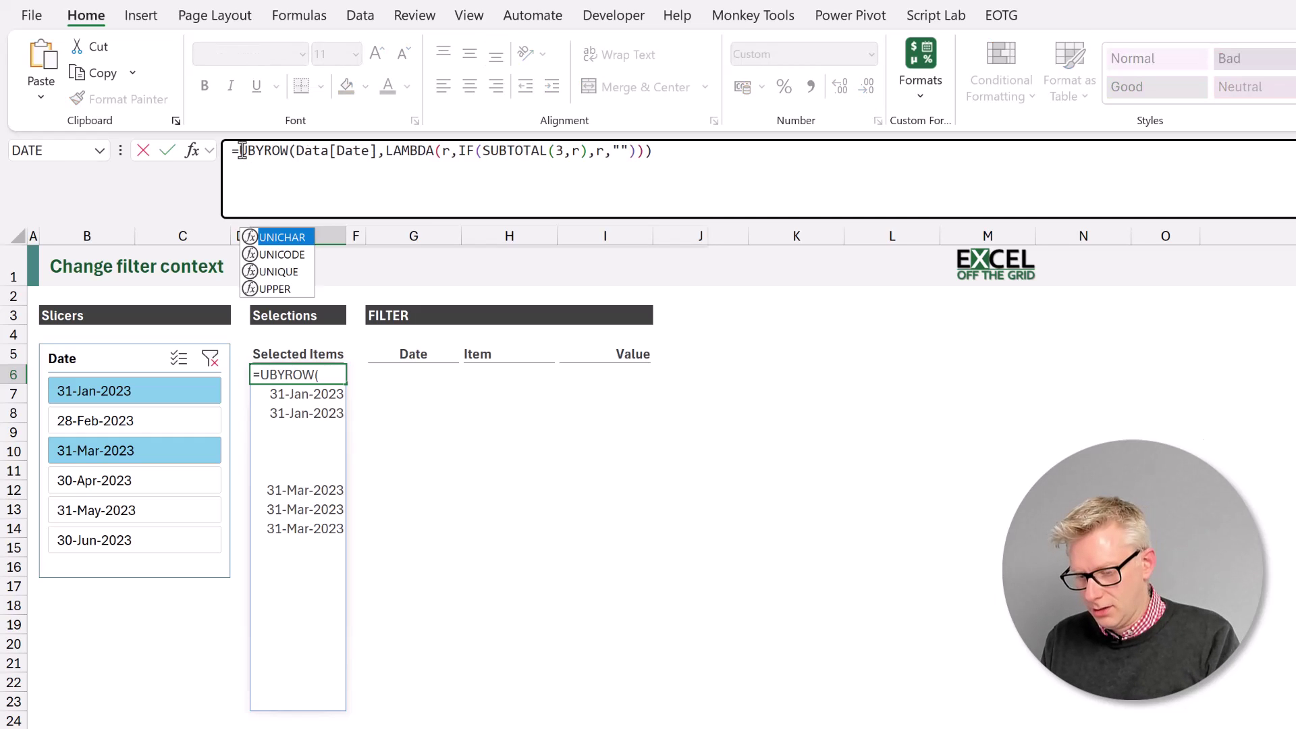
type("(")
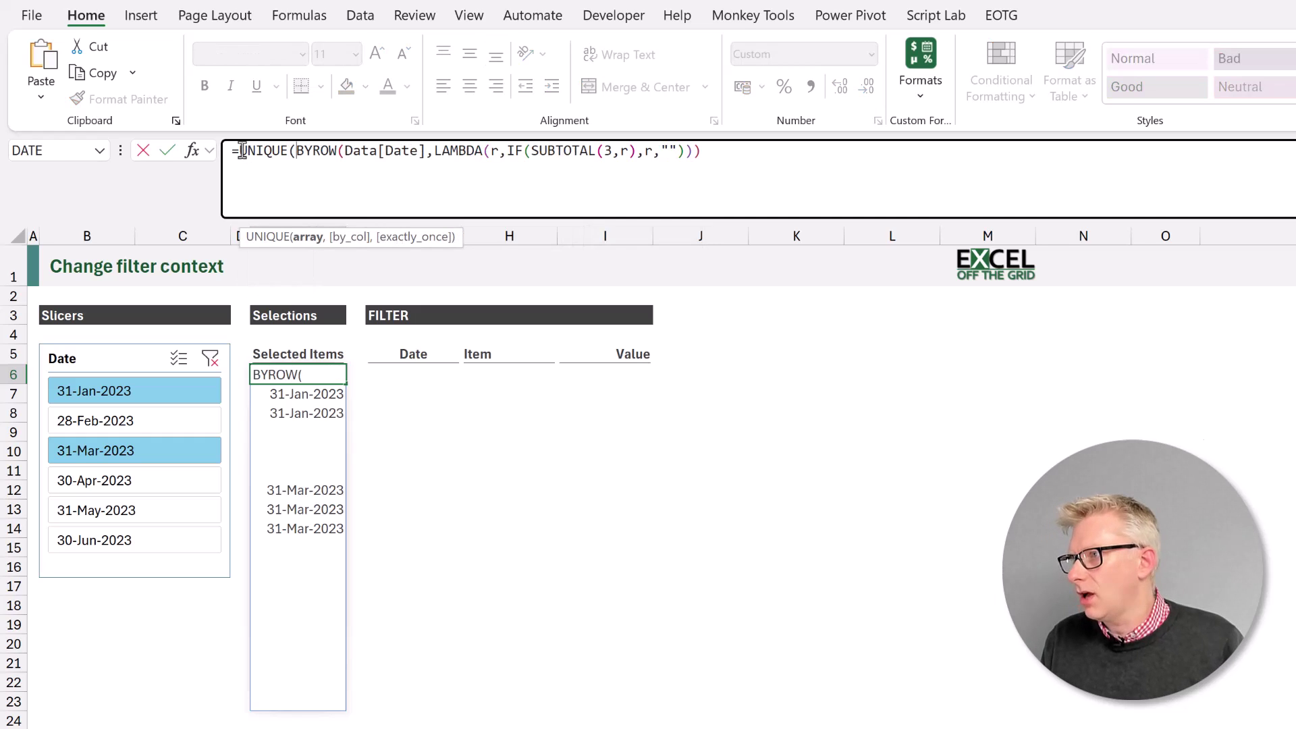
left_click(719, 149)
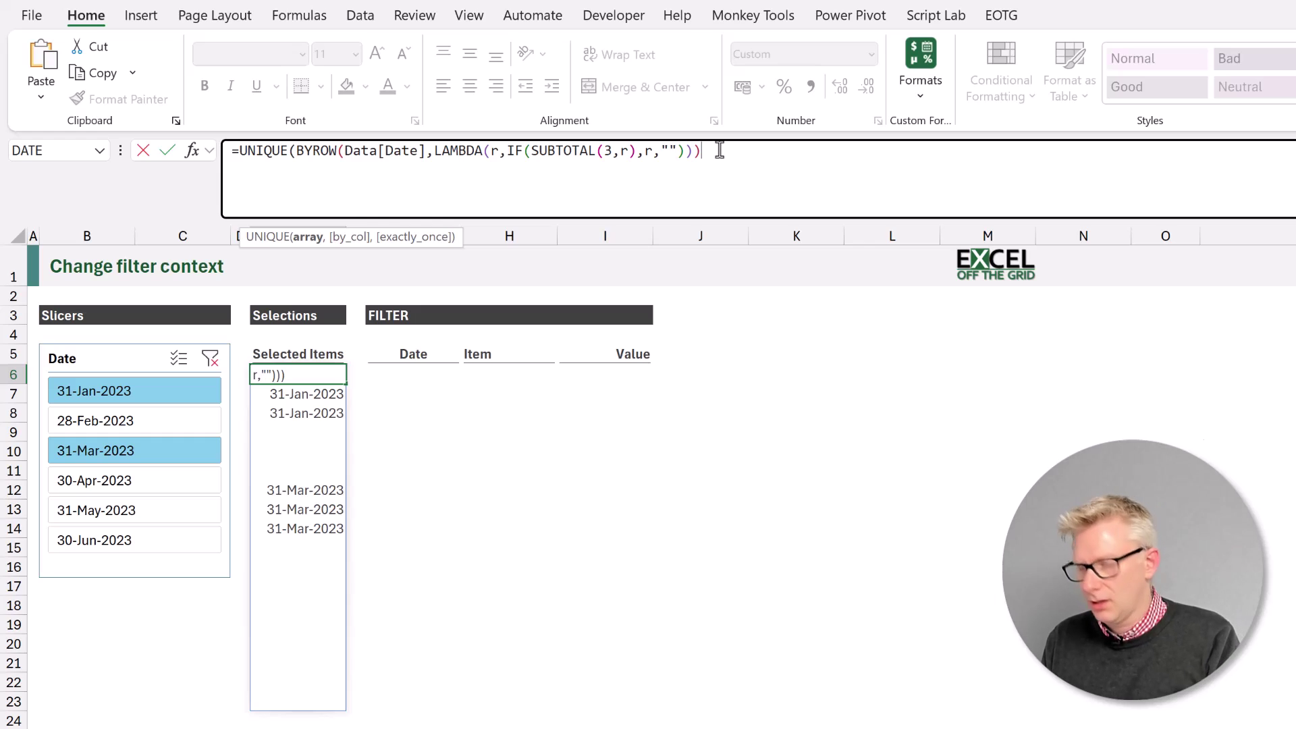
type(")")
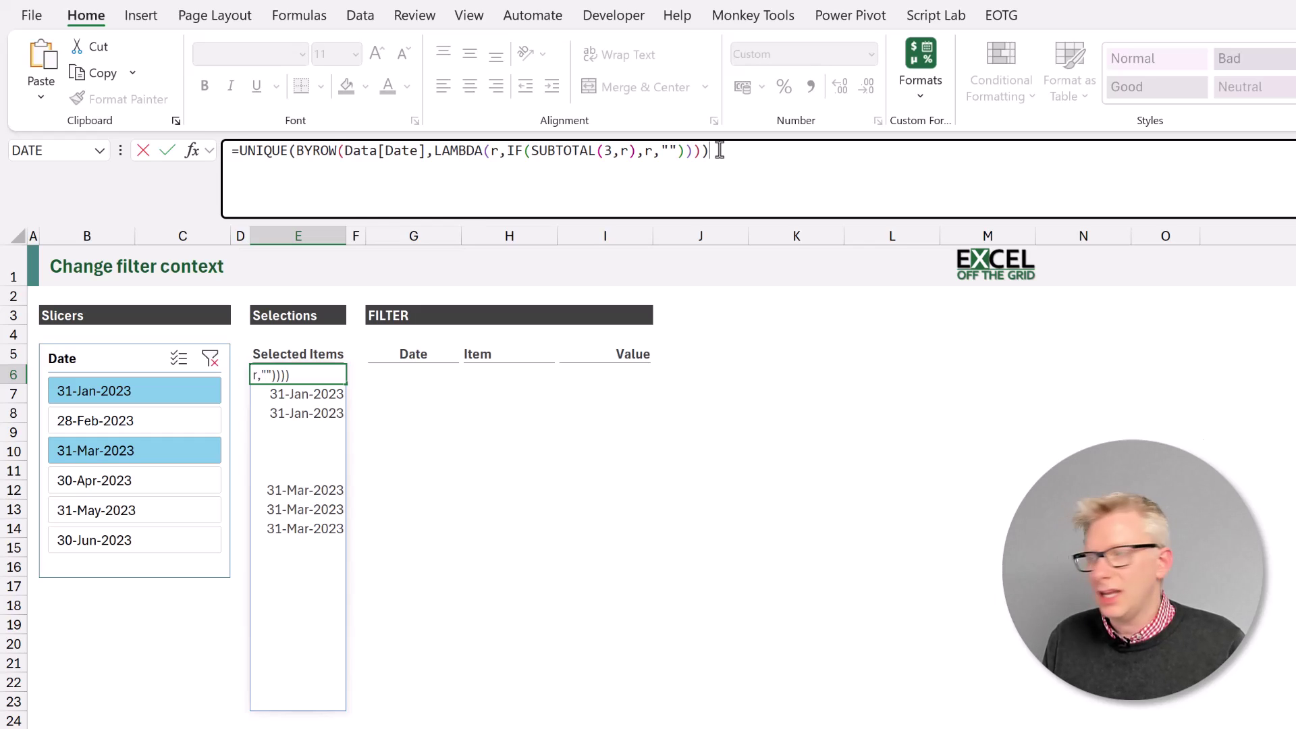
- Wrap it in a multi-line LET naming it list, returning FILTER(list,list<>""), and enter it
left_click(234, 150)
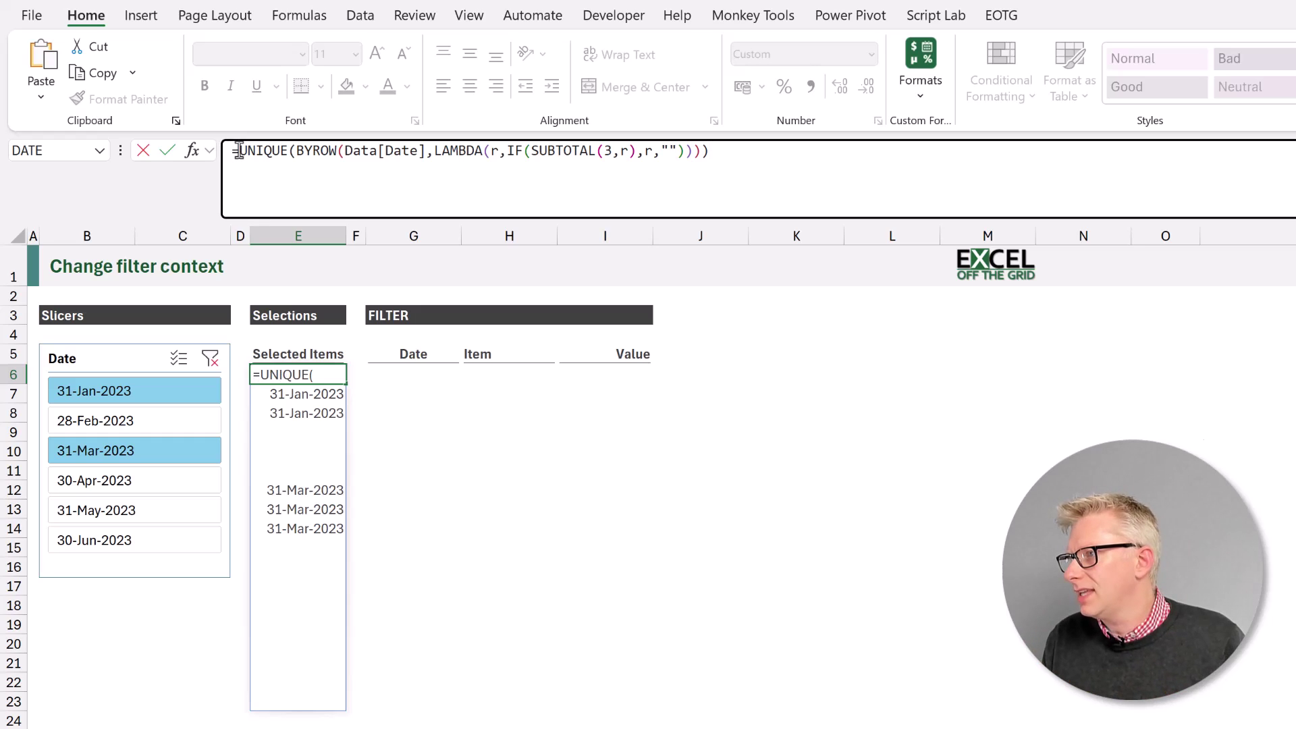
type("LET")
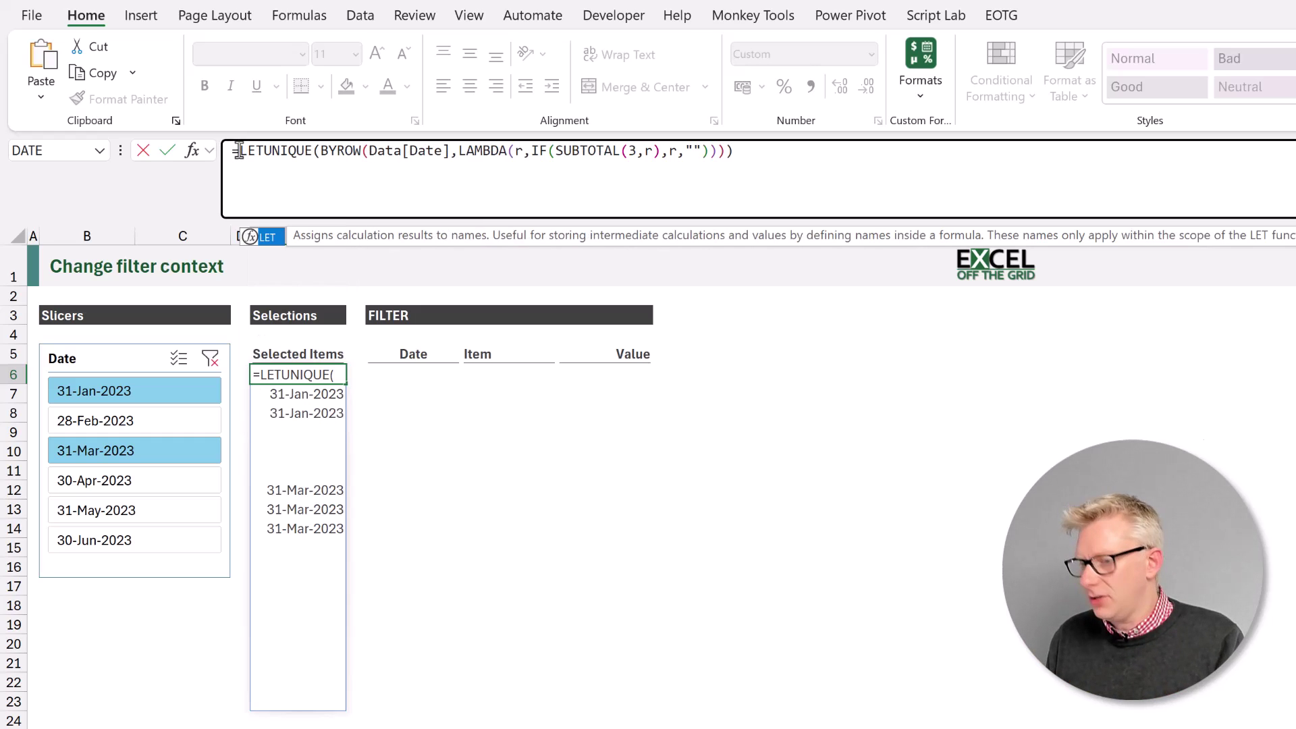
type("(")
key("alt+Return")
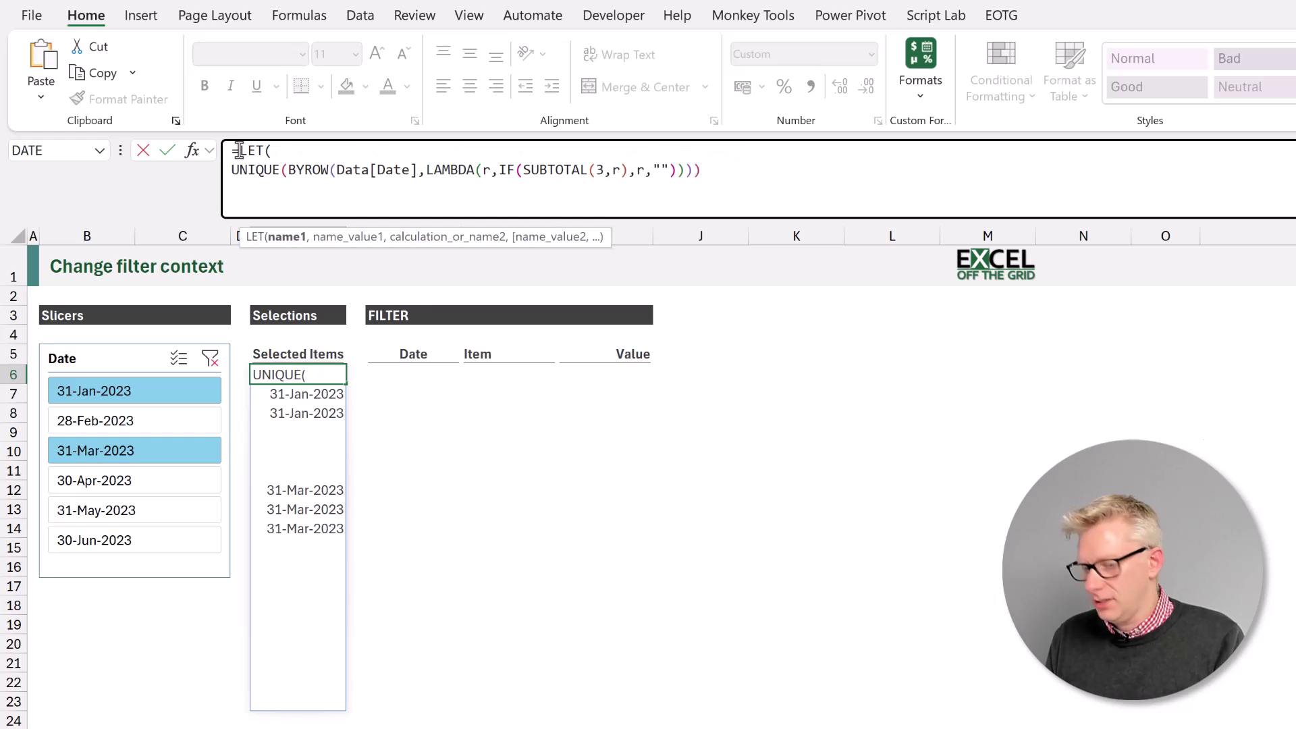
type("list,")
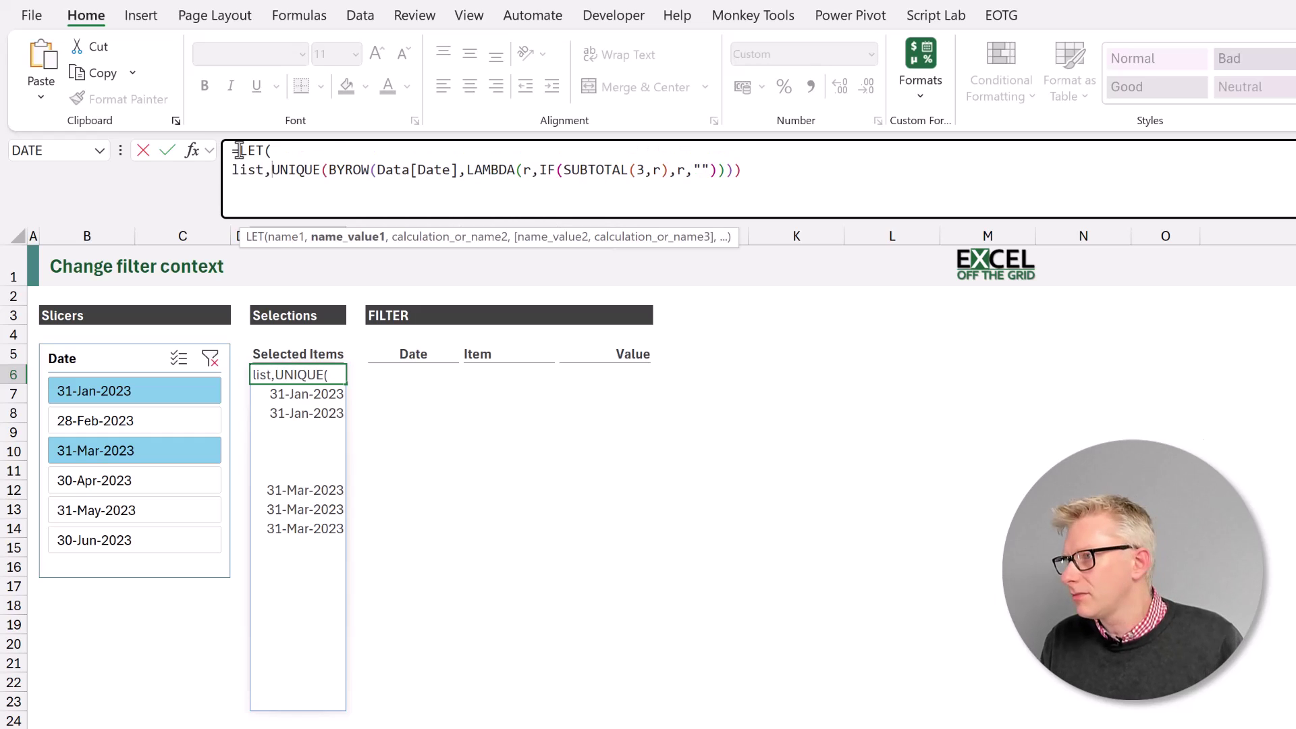
left_click(771, 170)
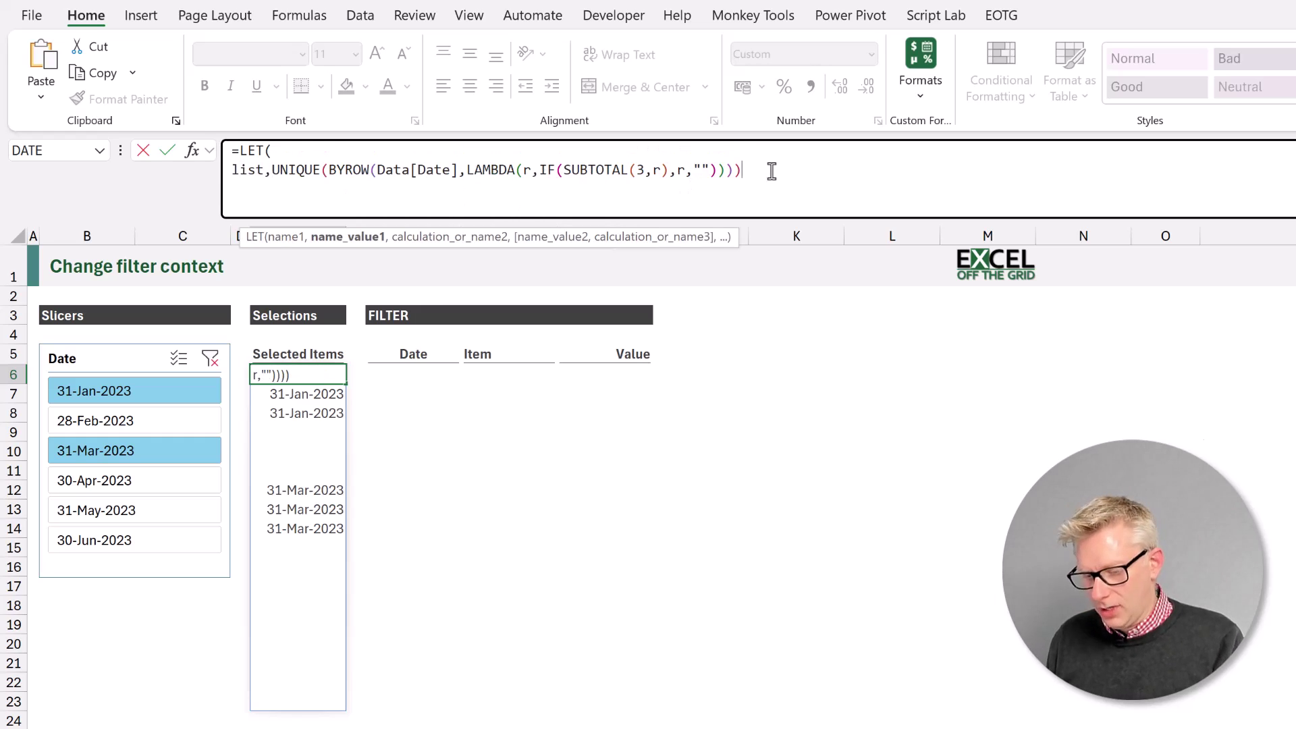
type(",")
key("alt+Return")
type("FILTER(l")
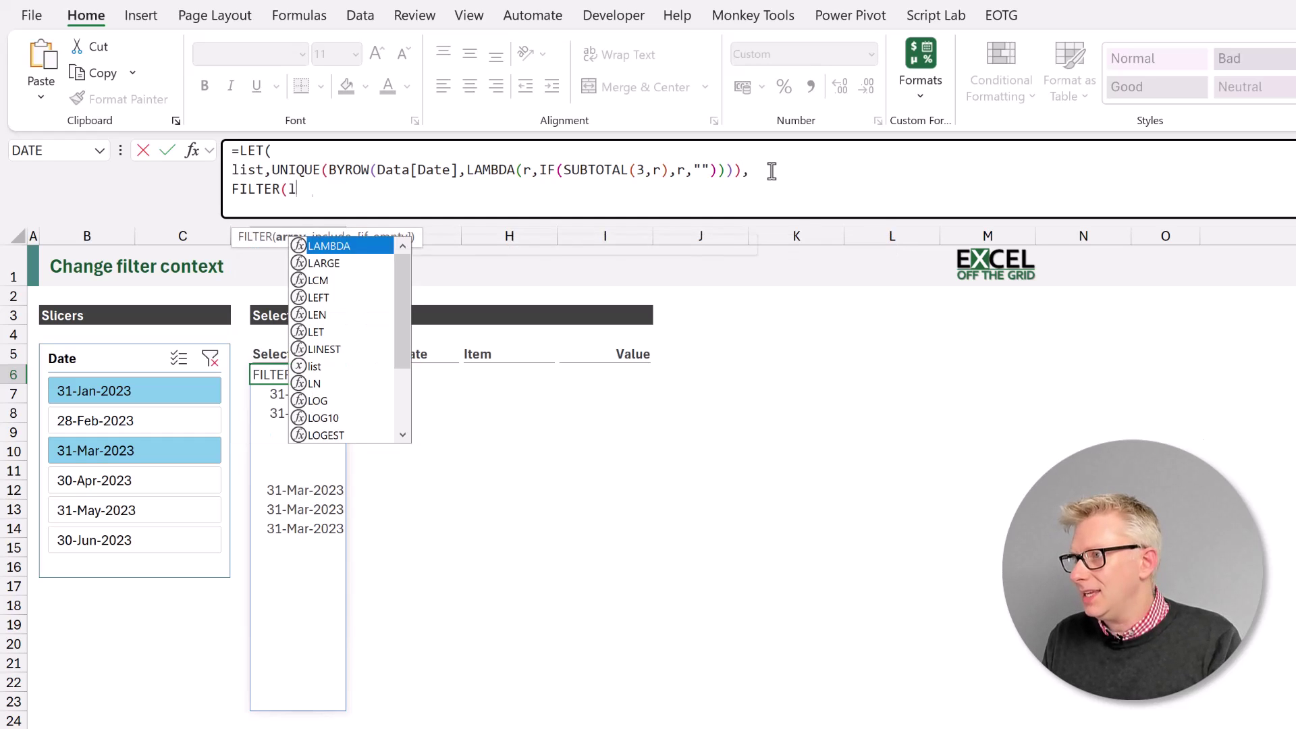
type("ist,li")
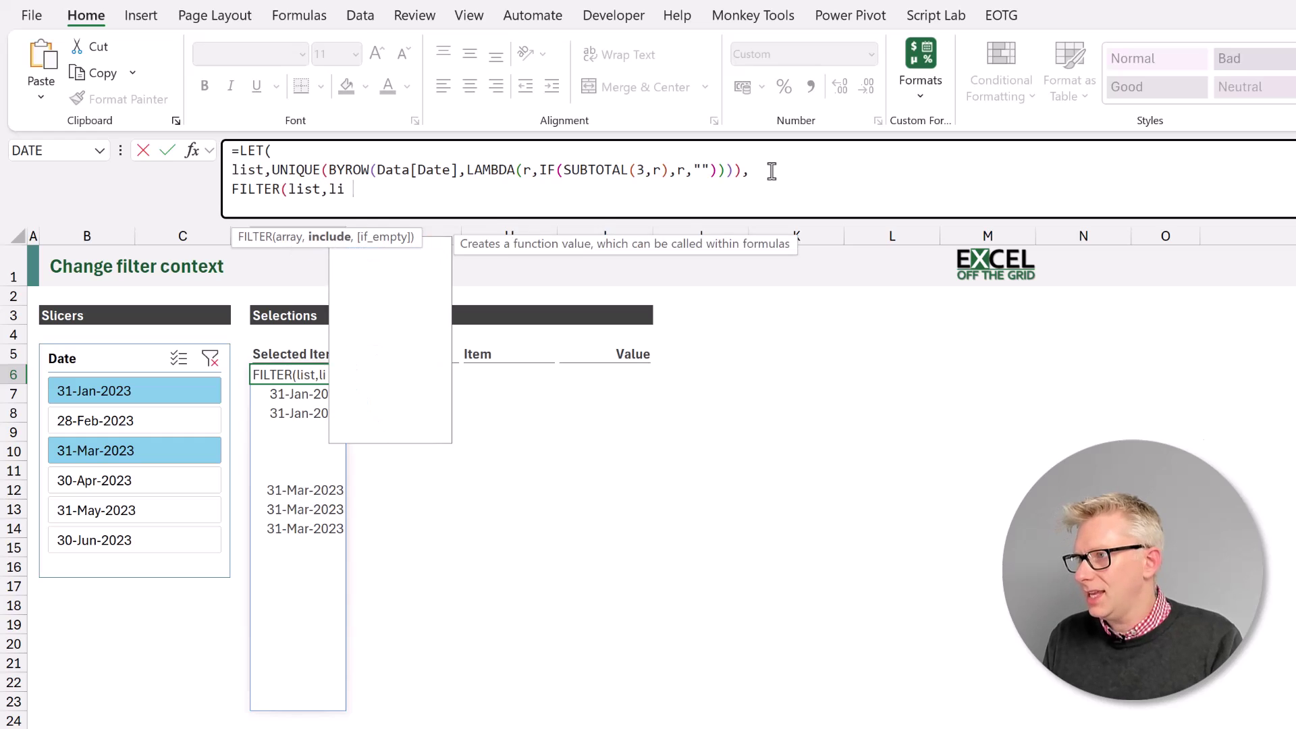
type("st<>")
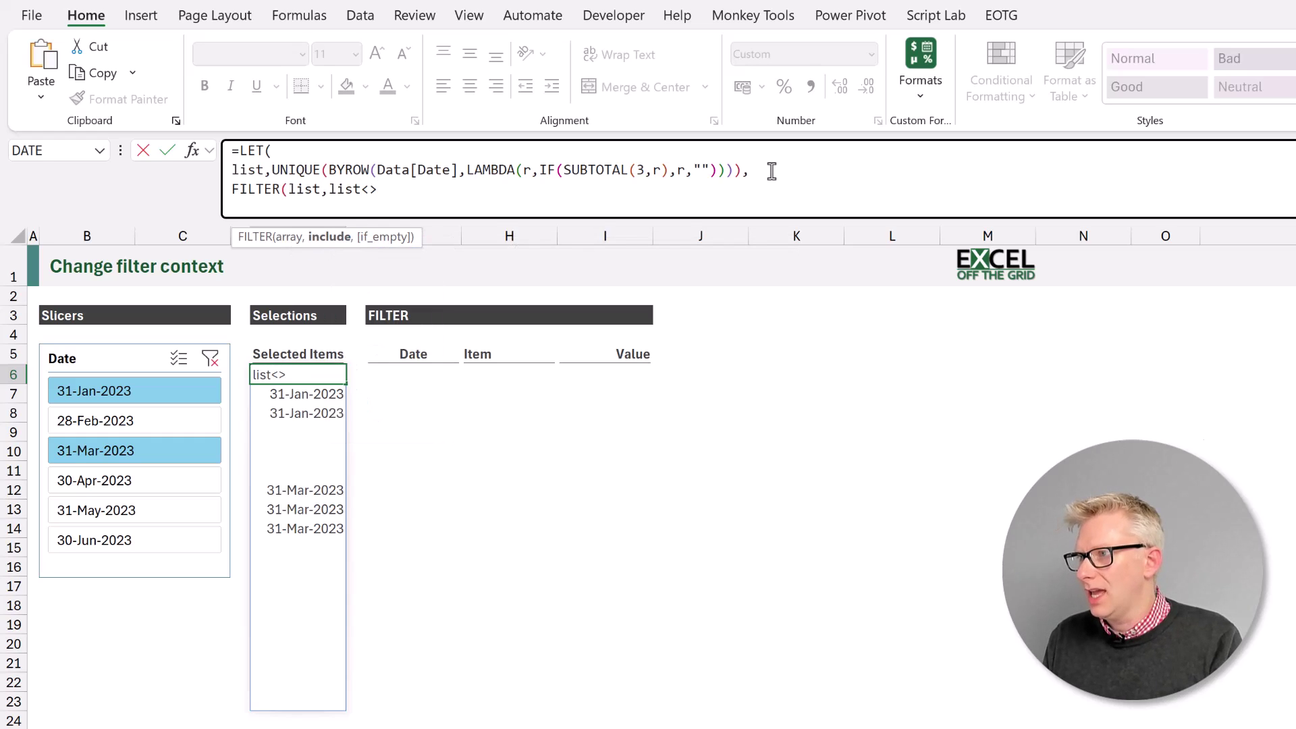
type("\"\"")
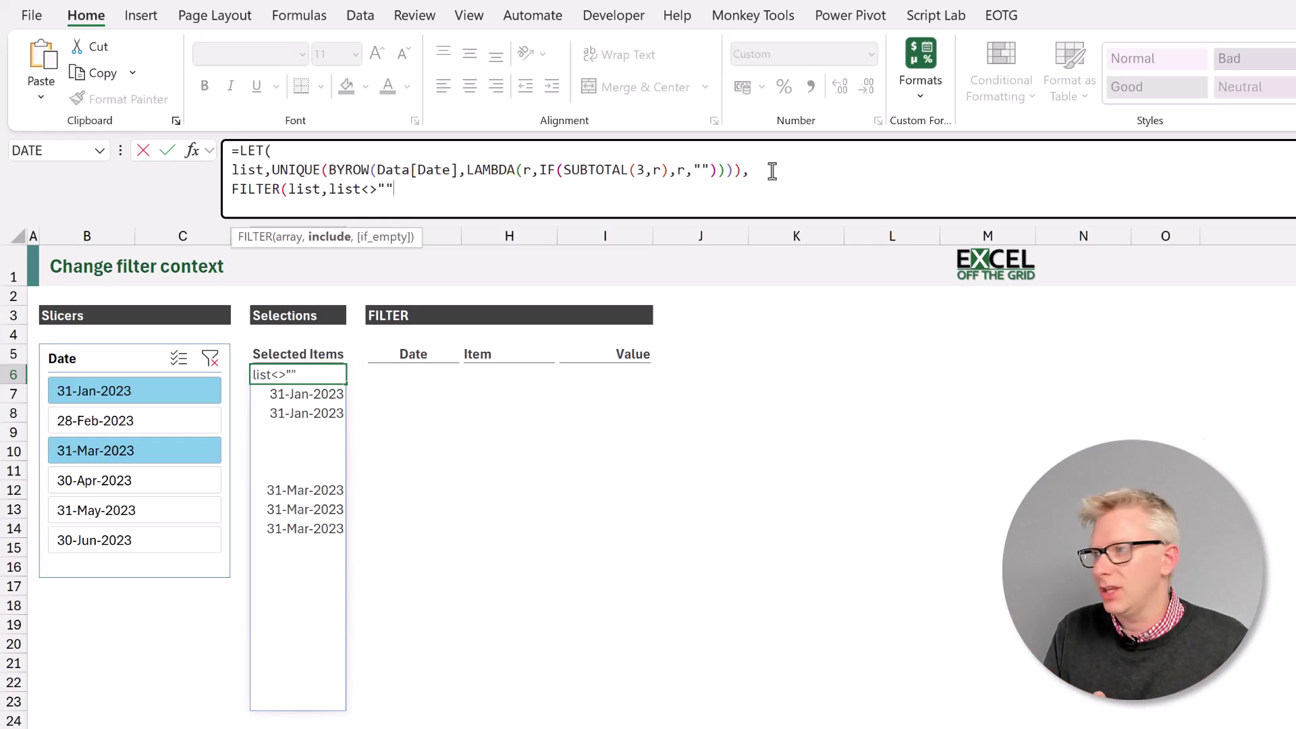
type(")")
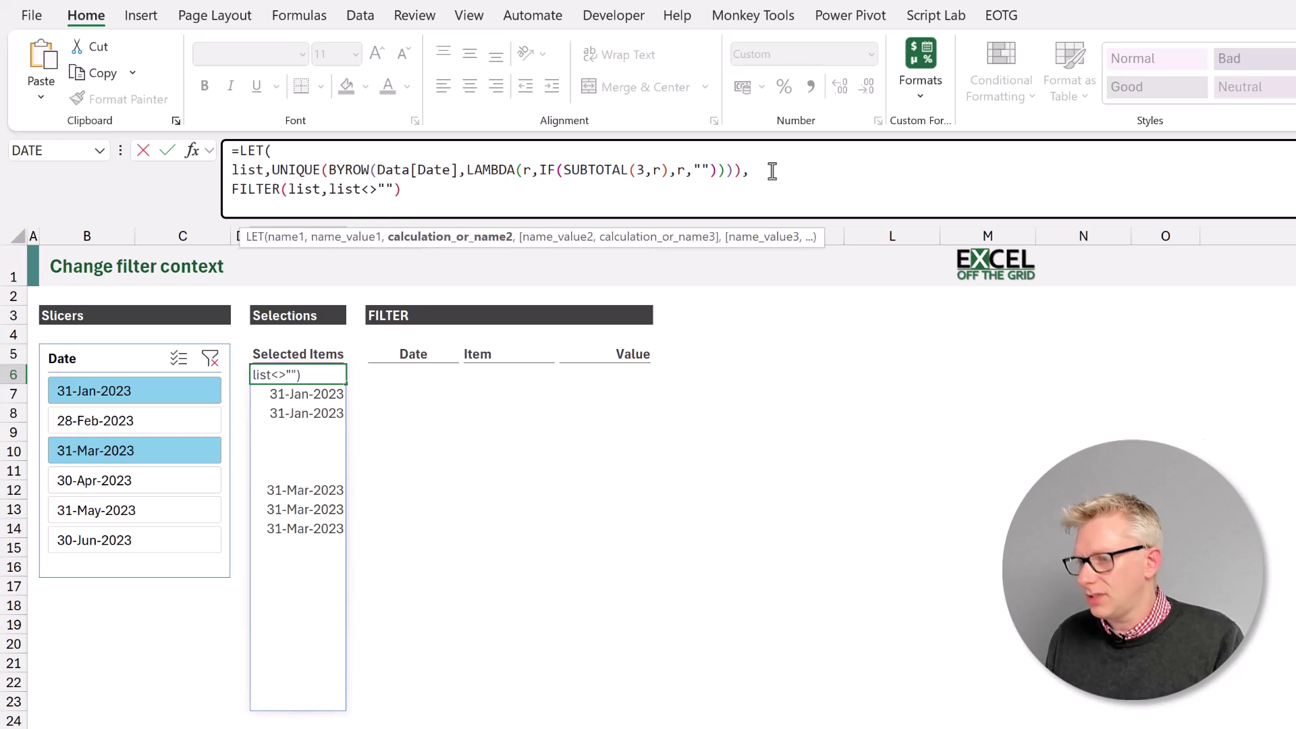
key("alt+Return")
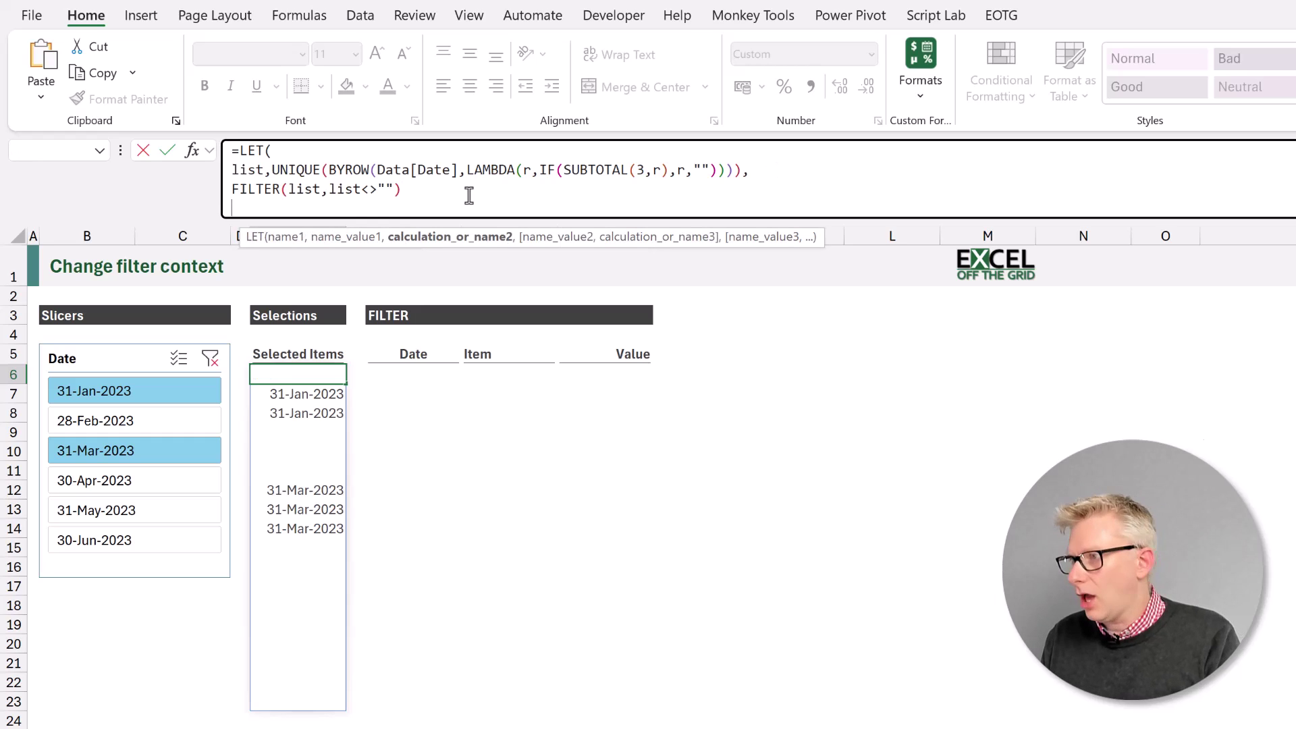
type(")")
key("Return")
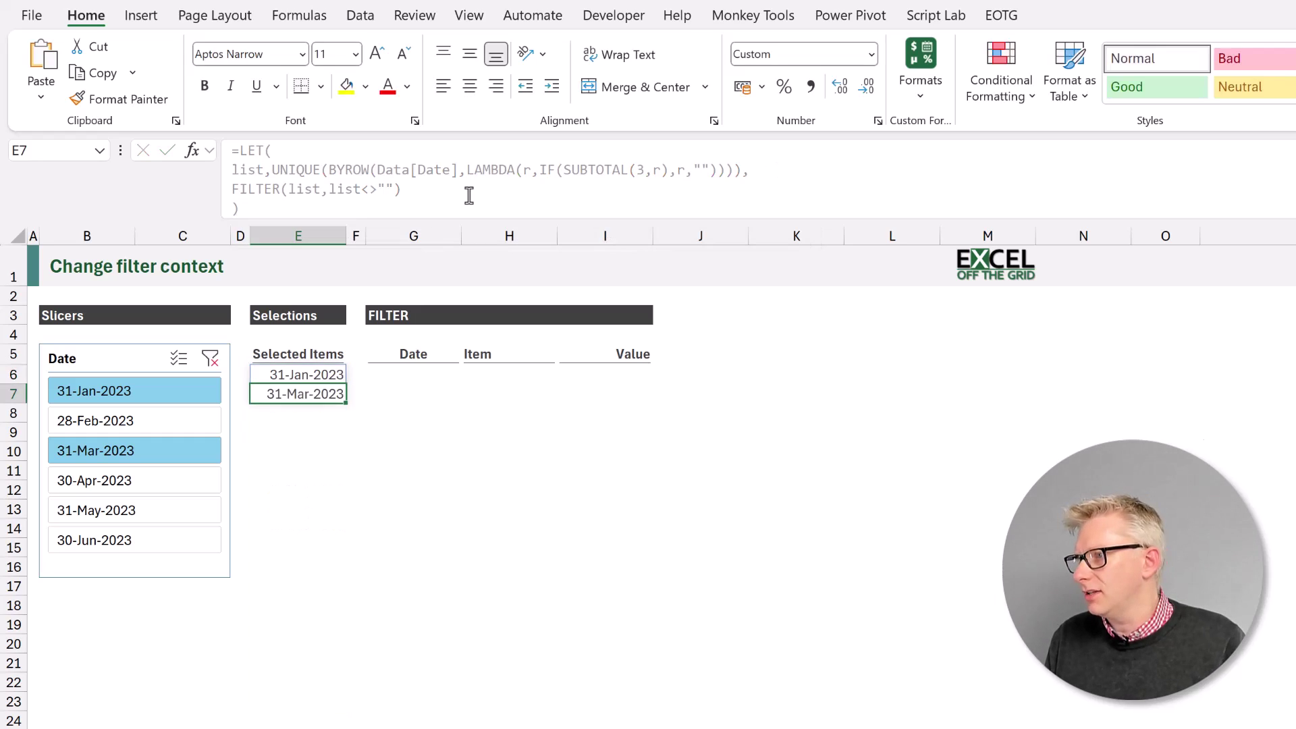
- Test the slicer with 28-Feb-2023 and 30-Apr-2023, then select only 31-Mar-2023
left_click(323, 380)
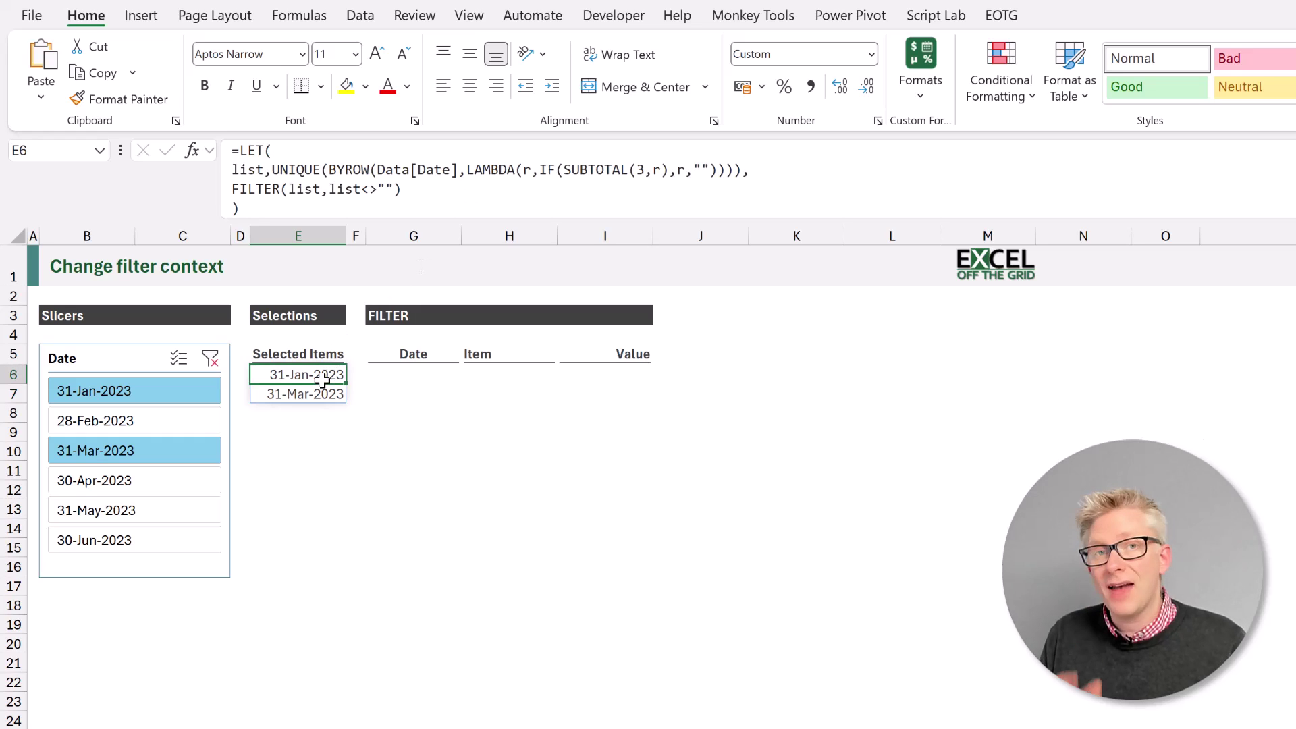
left_click(149, 427)
left_click(156, 481, "ctrl")
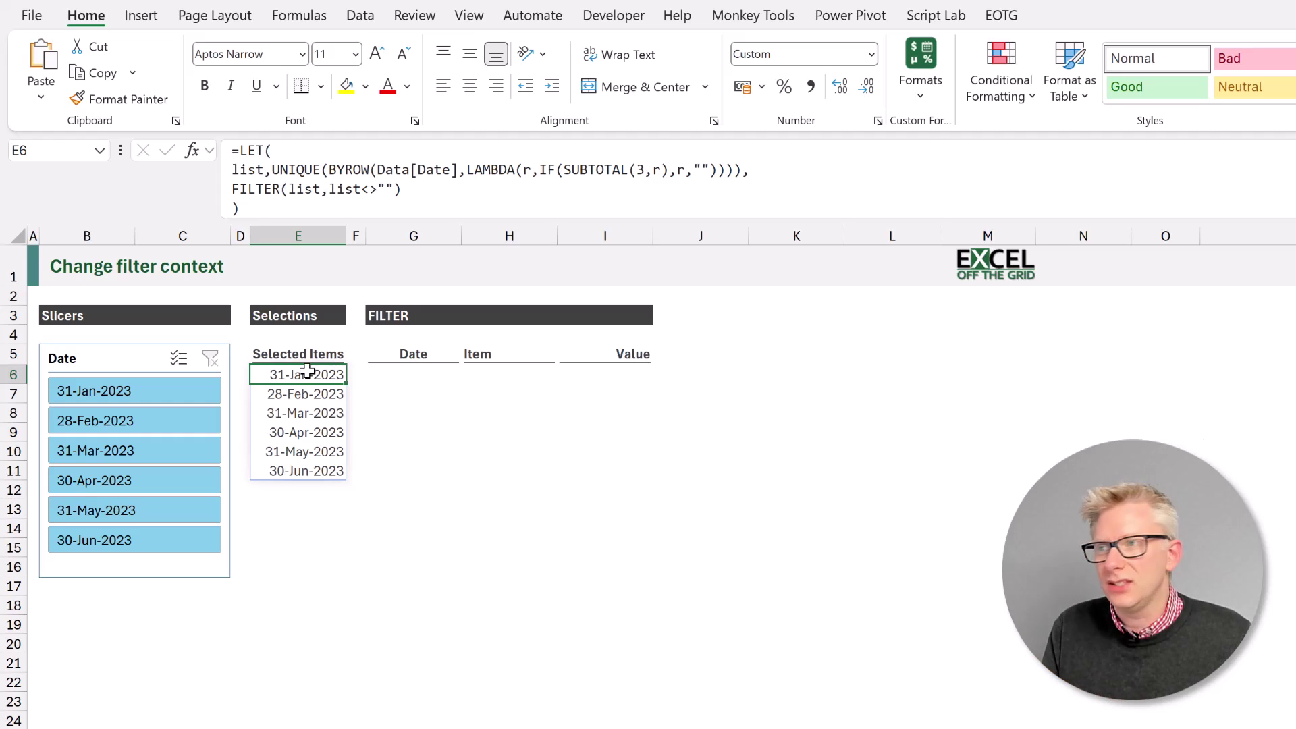
left_click(147, 460)
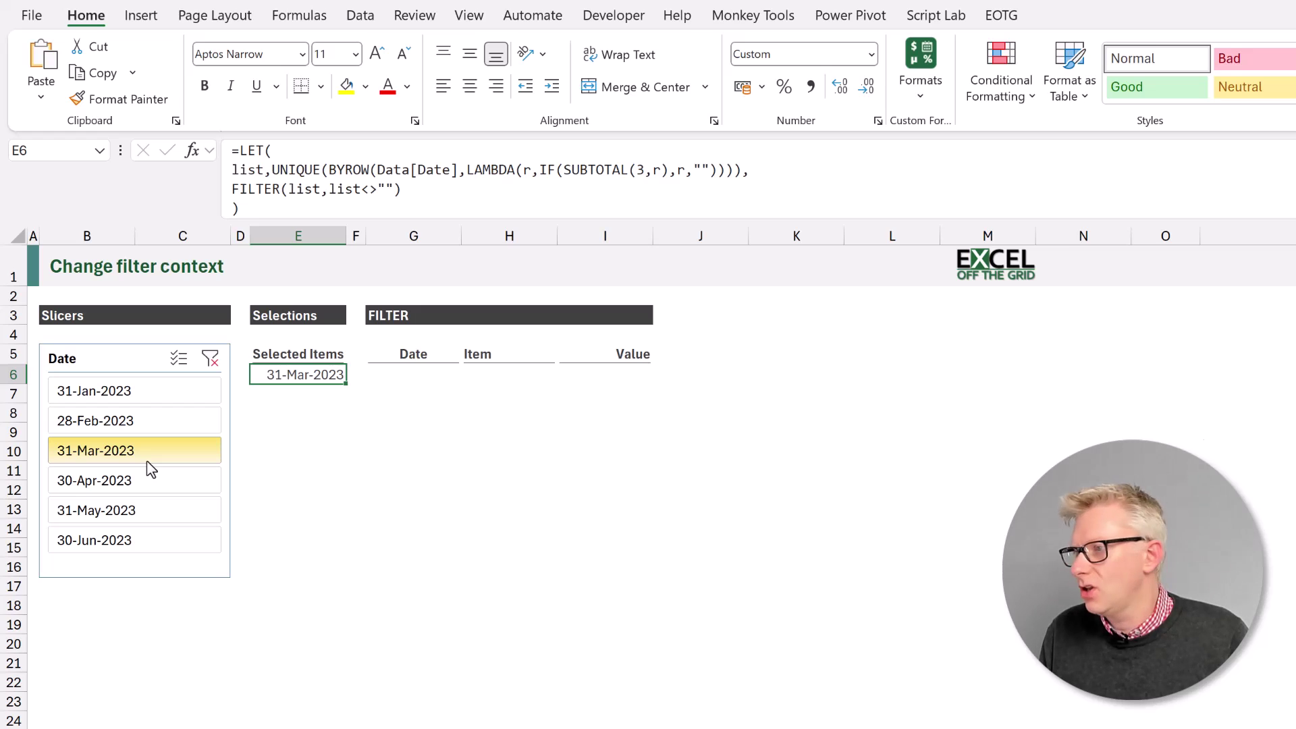
- In G6 type =FILTER(Data,Data[Date]<=MAX(E6#))
left_click(402, 375)
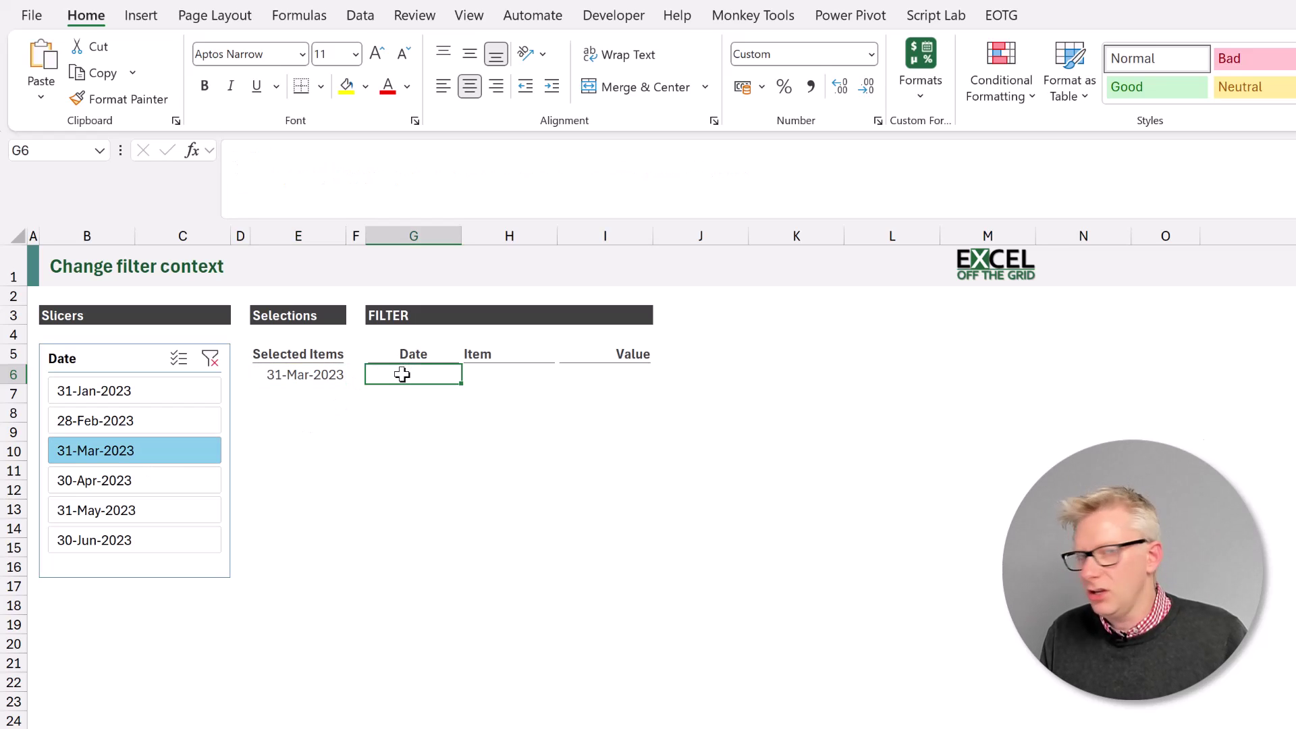
type("=FI")
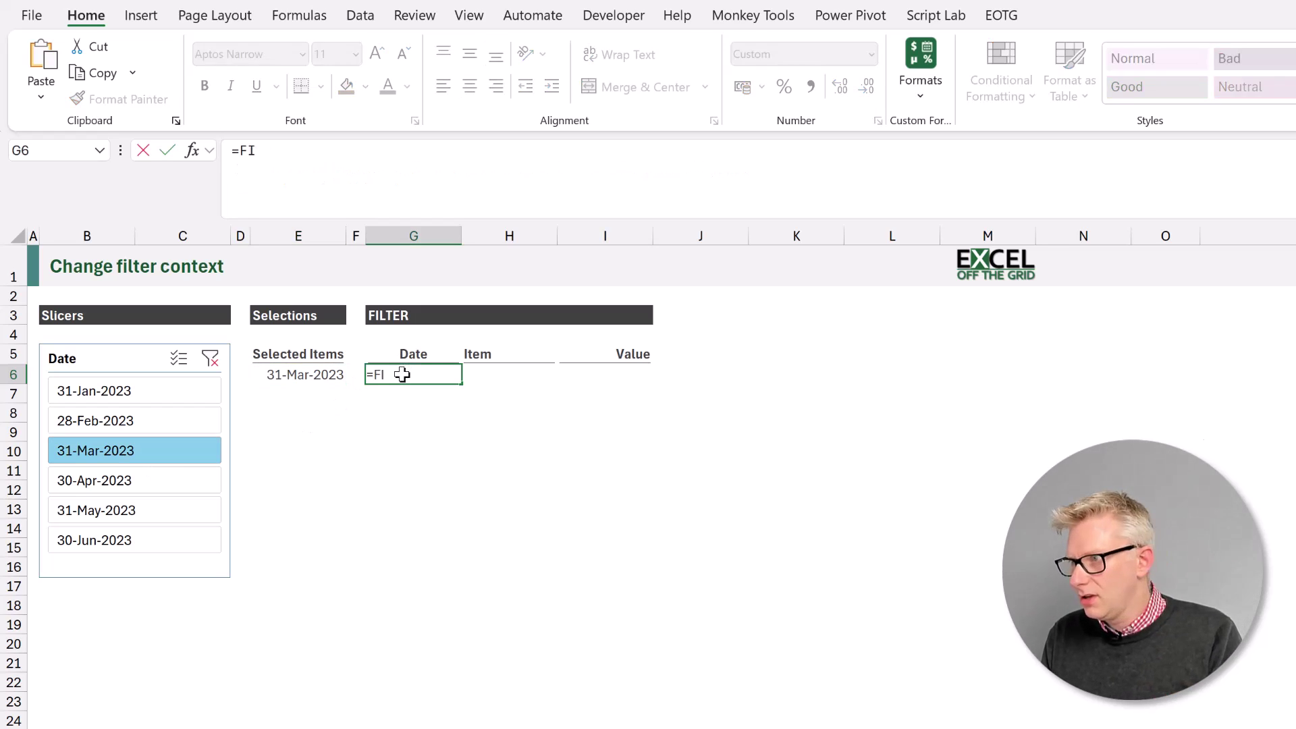
type("LTER(")
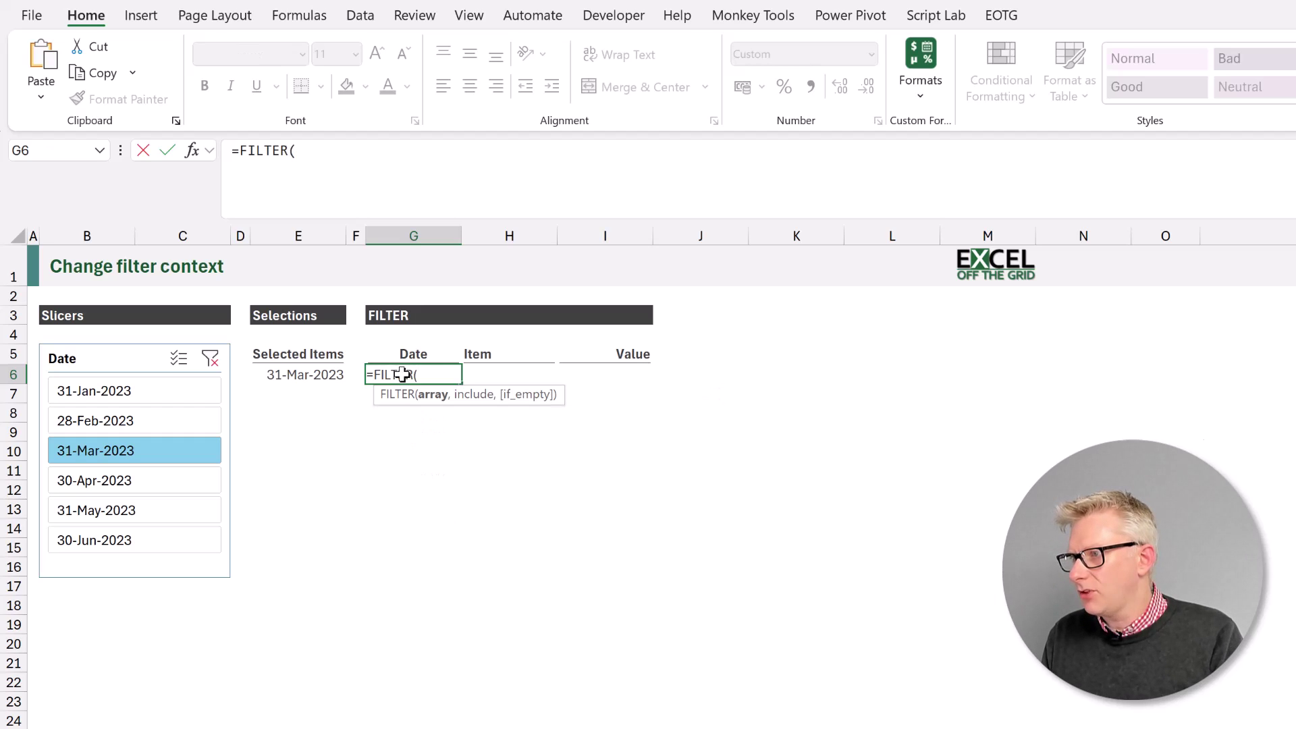
type("Da")
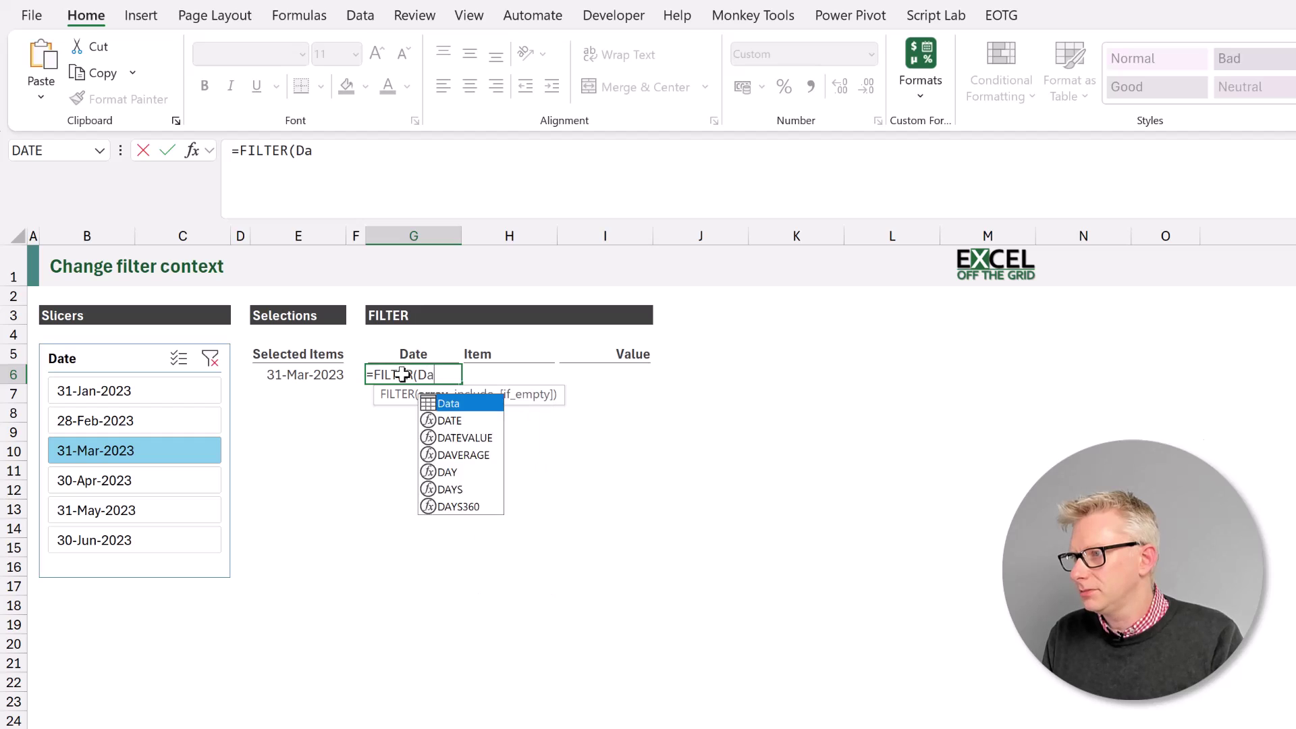
type("ta,")
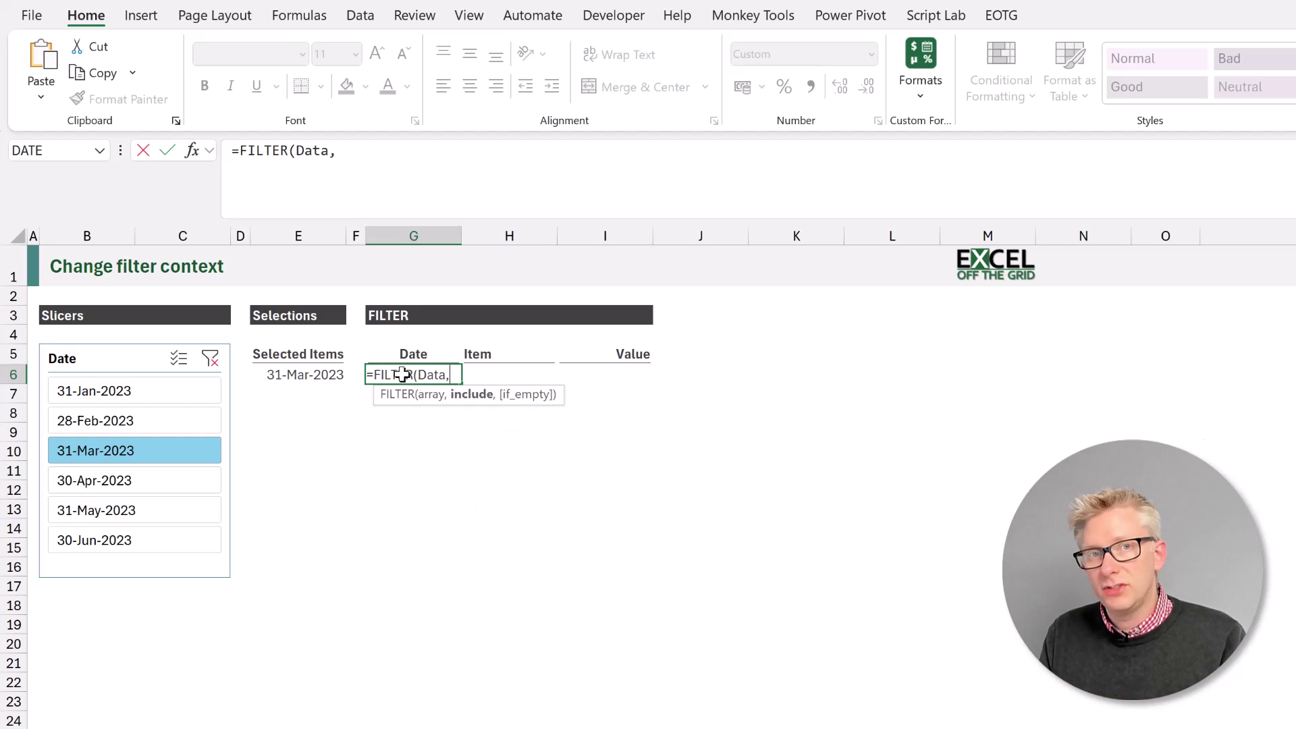
type("Data")
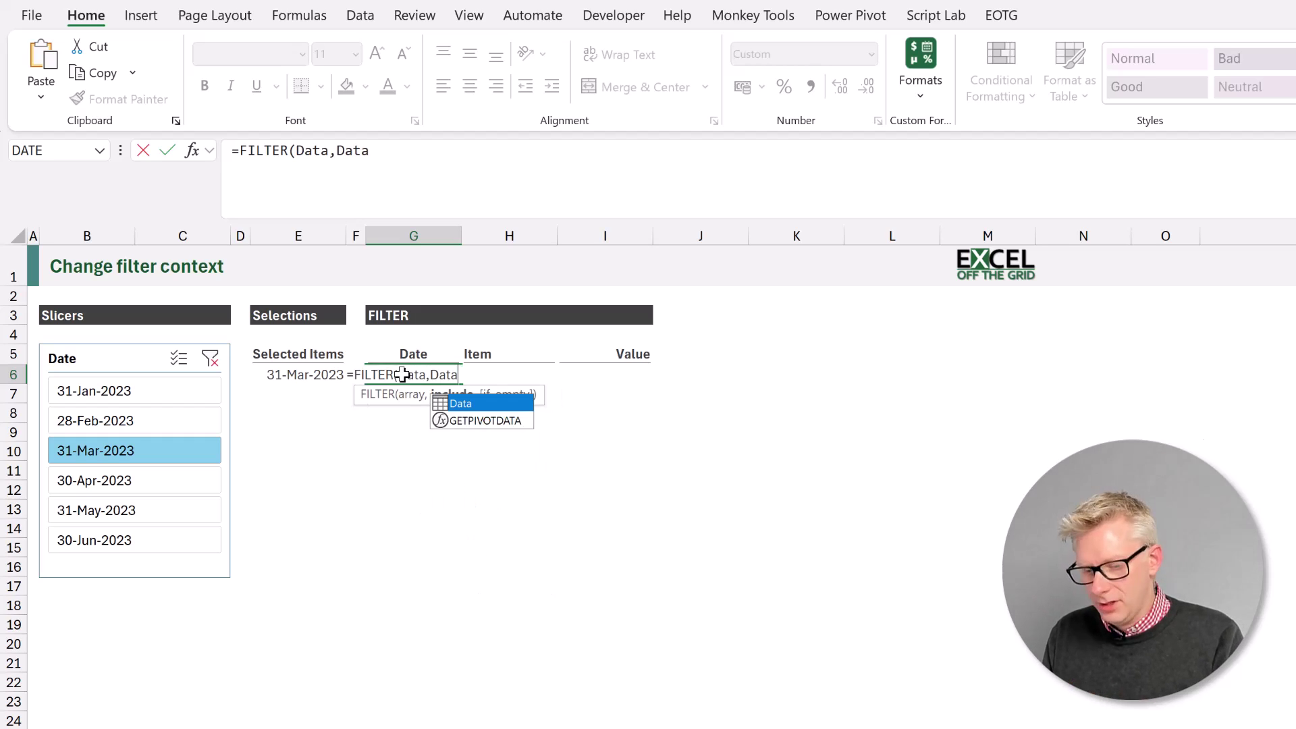
type("[D")
key("Tab")
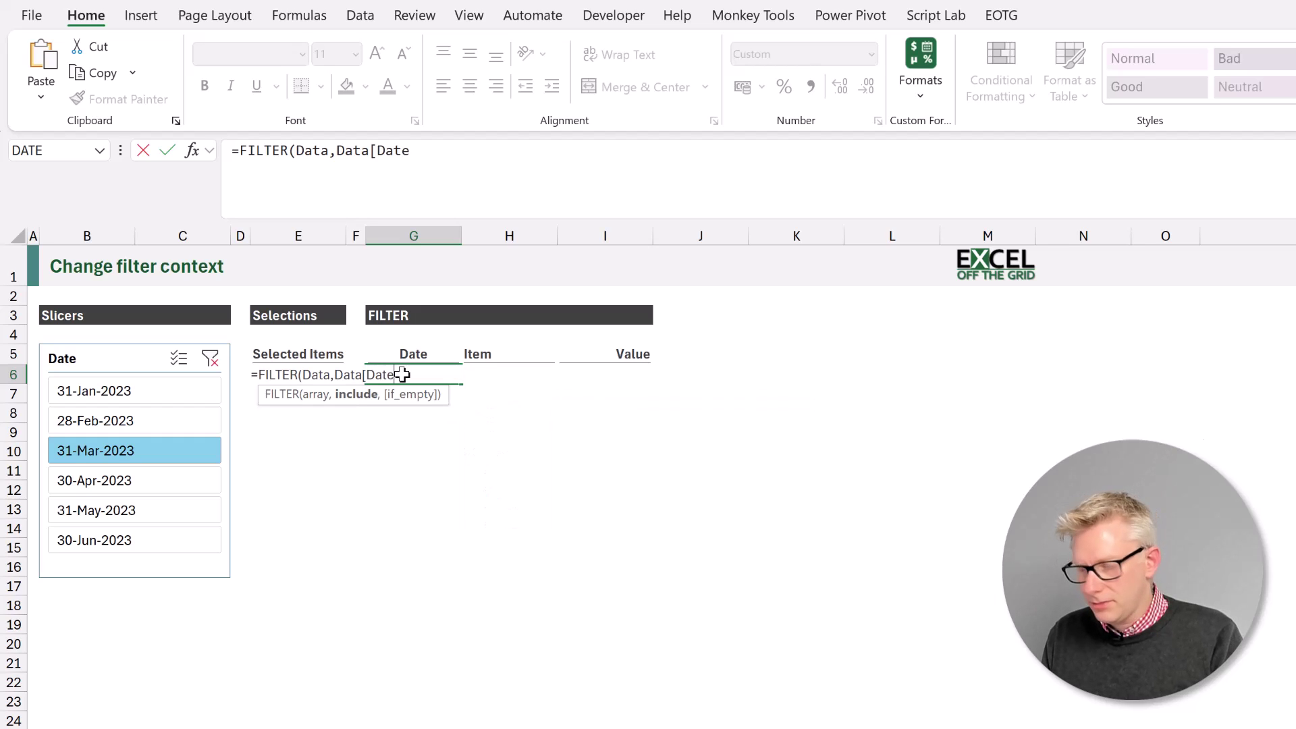
type("]")
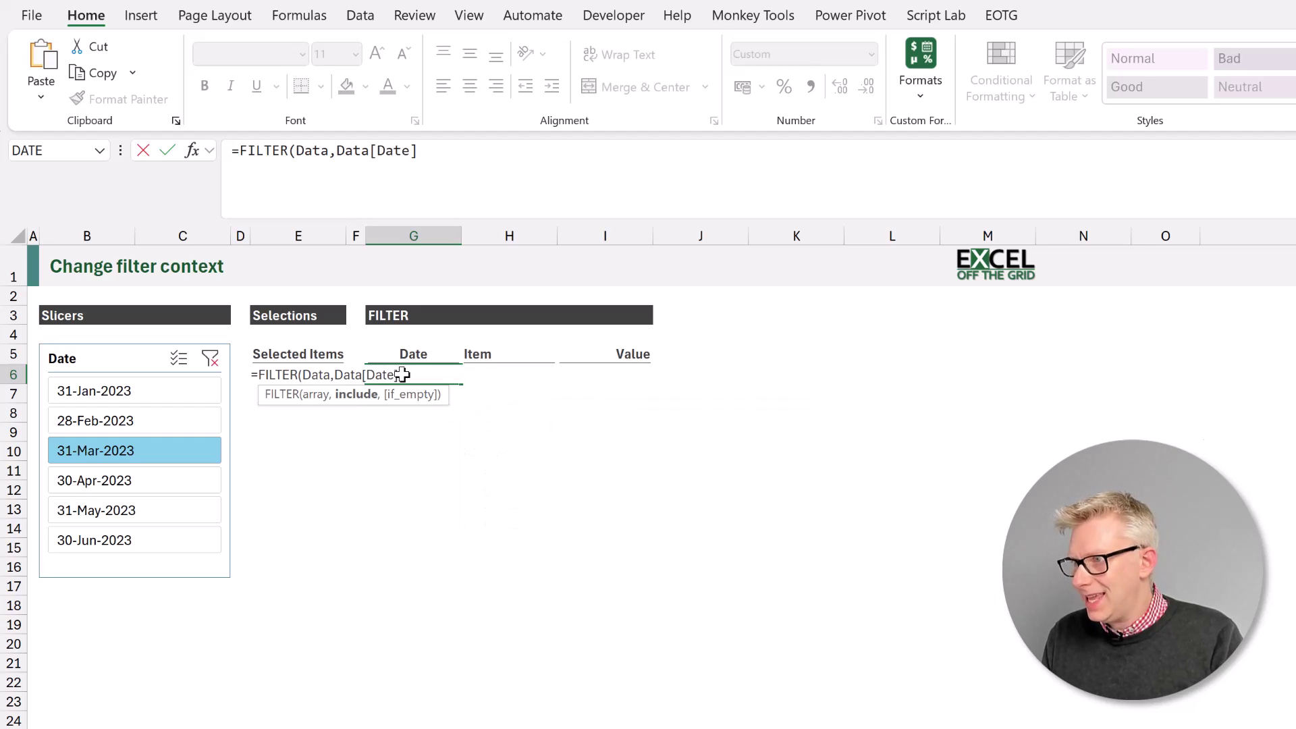
type("<=")
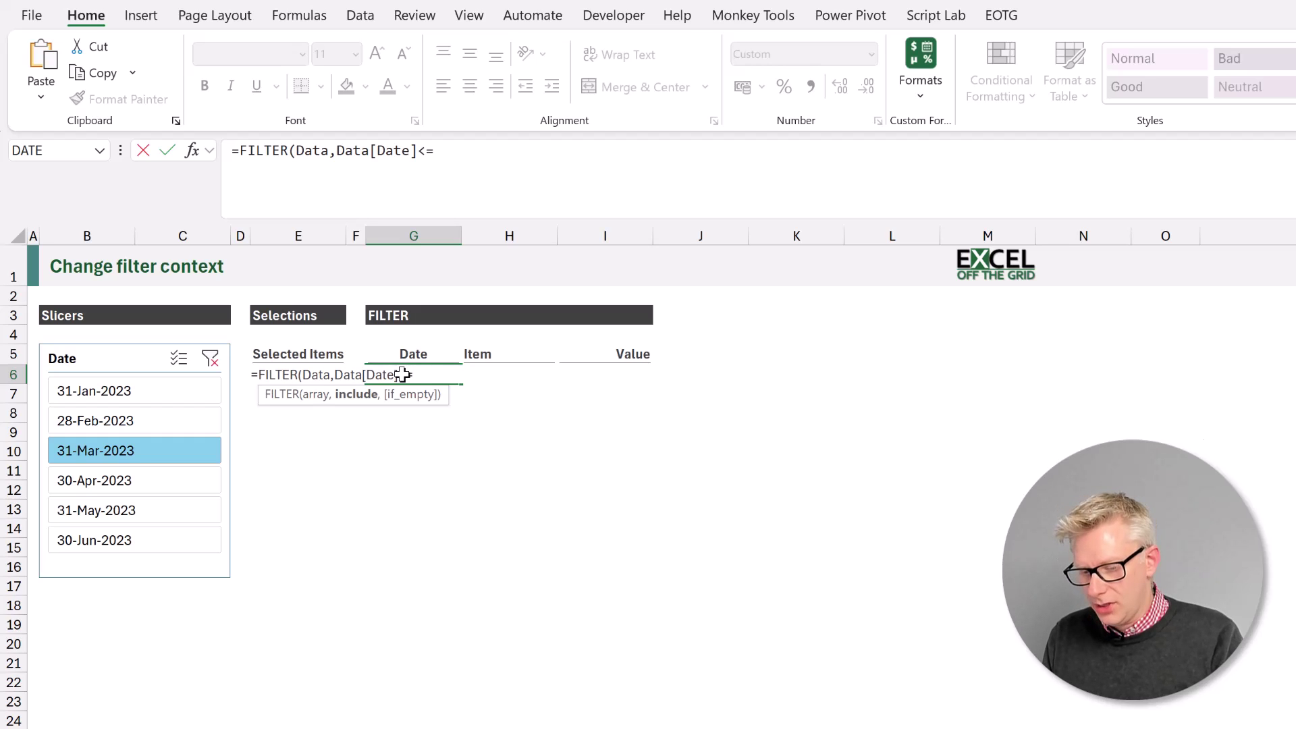
type("MAX")
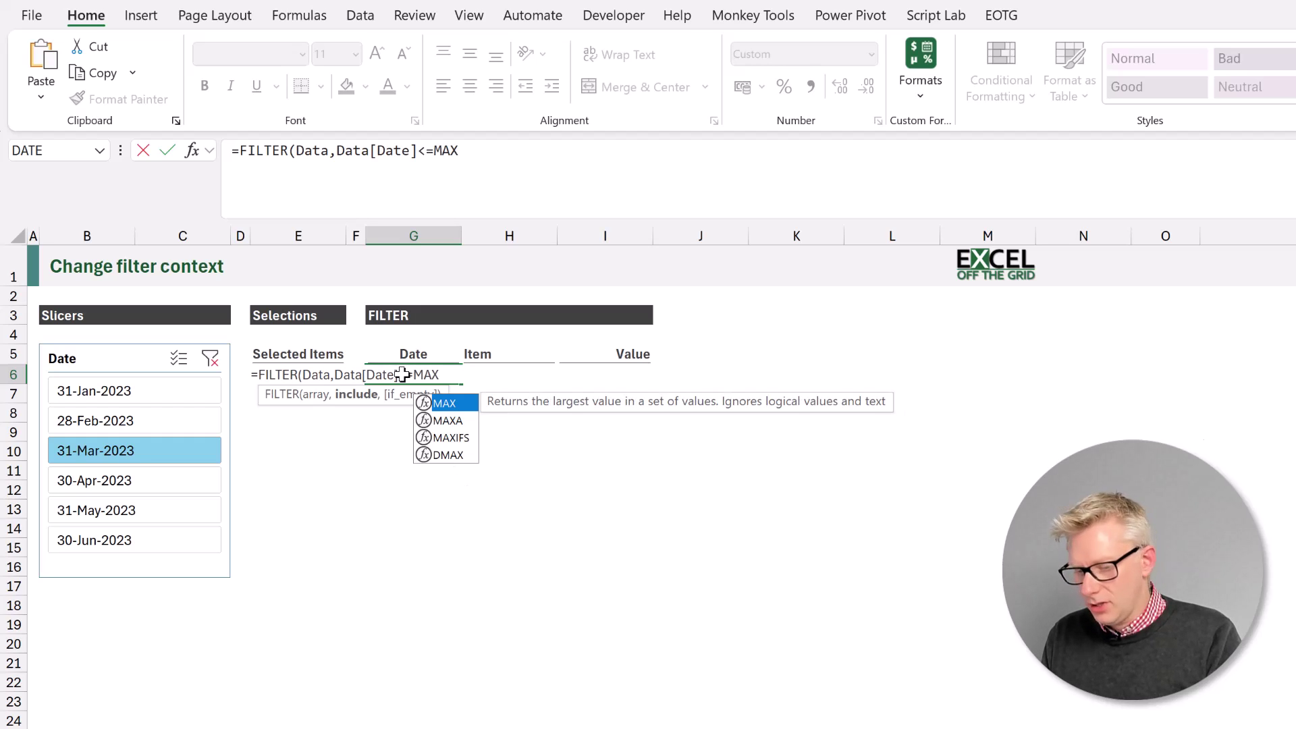
type("(")
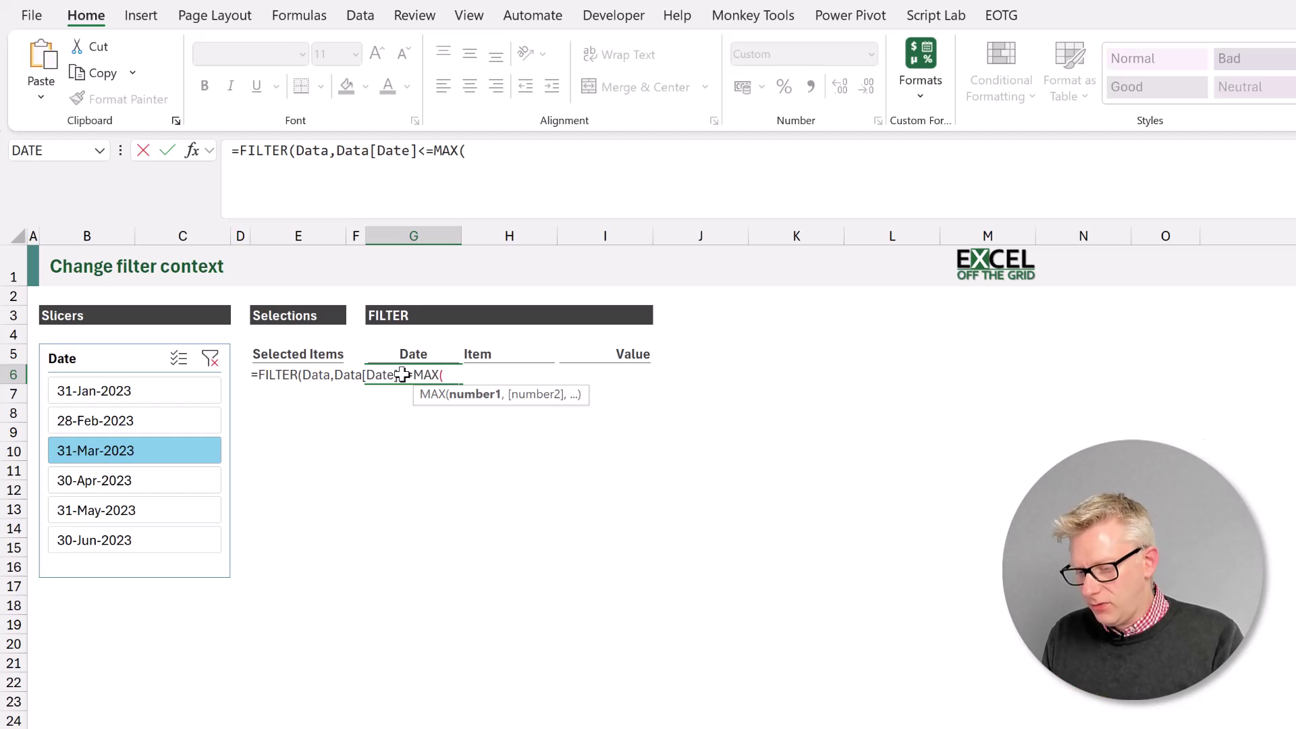
type("E6")
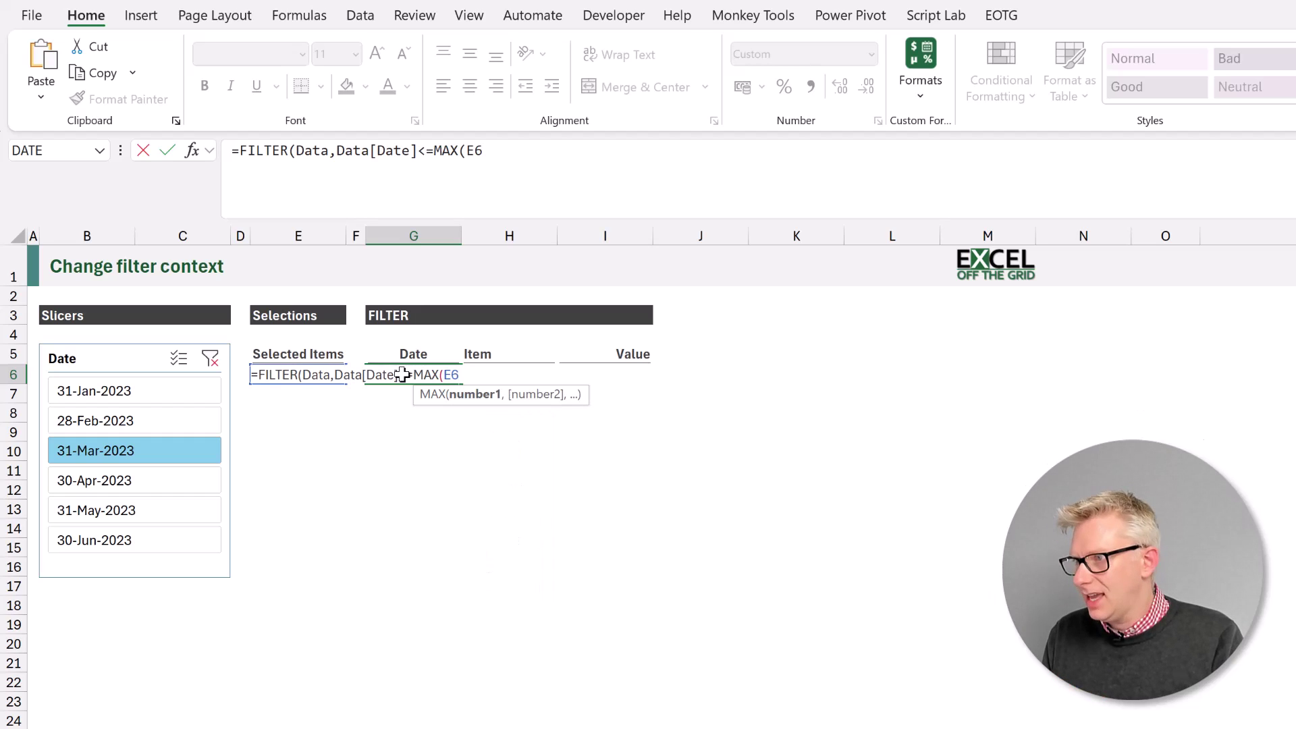
type("#))")
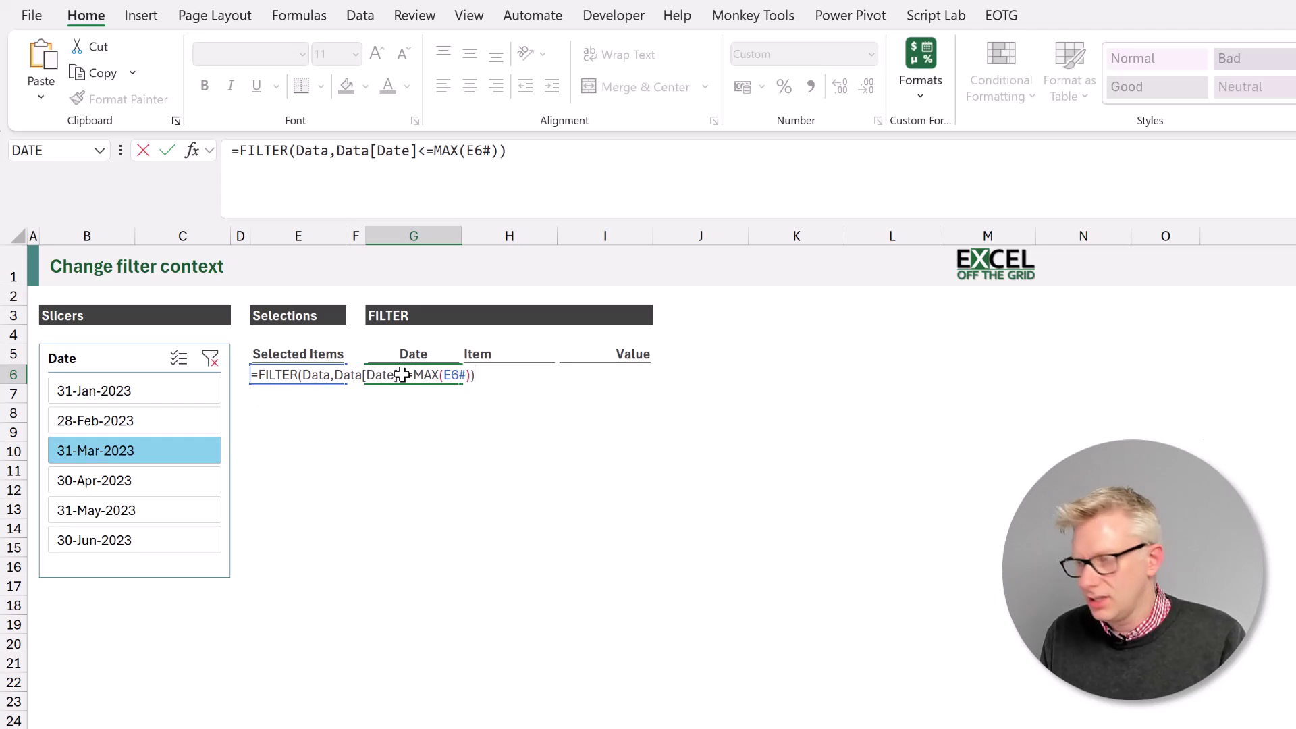
- Enter the G6 FILTER formula, then add 31-Jan-2023 to the slicer selection
key("Return")
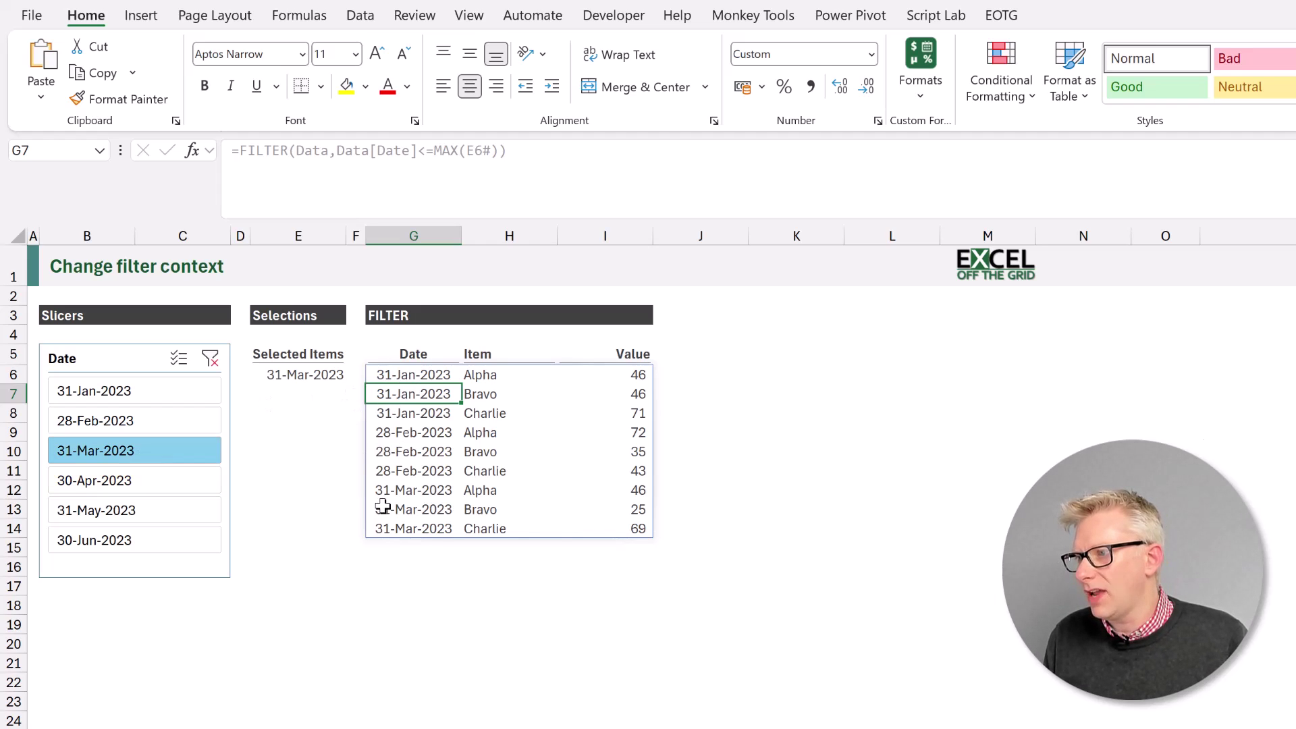
left_click(143, 395, "ctrl")
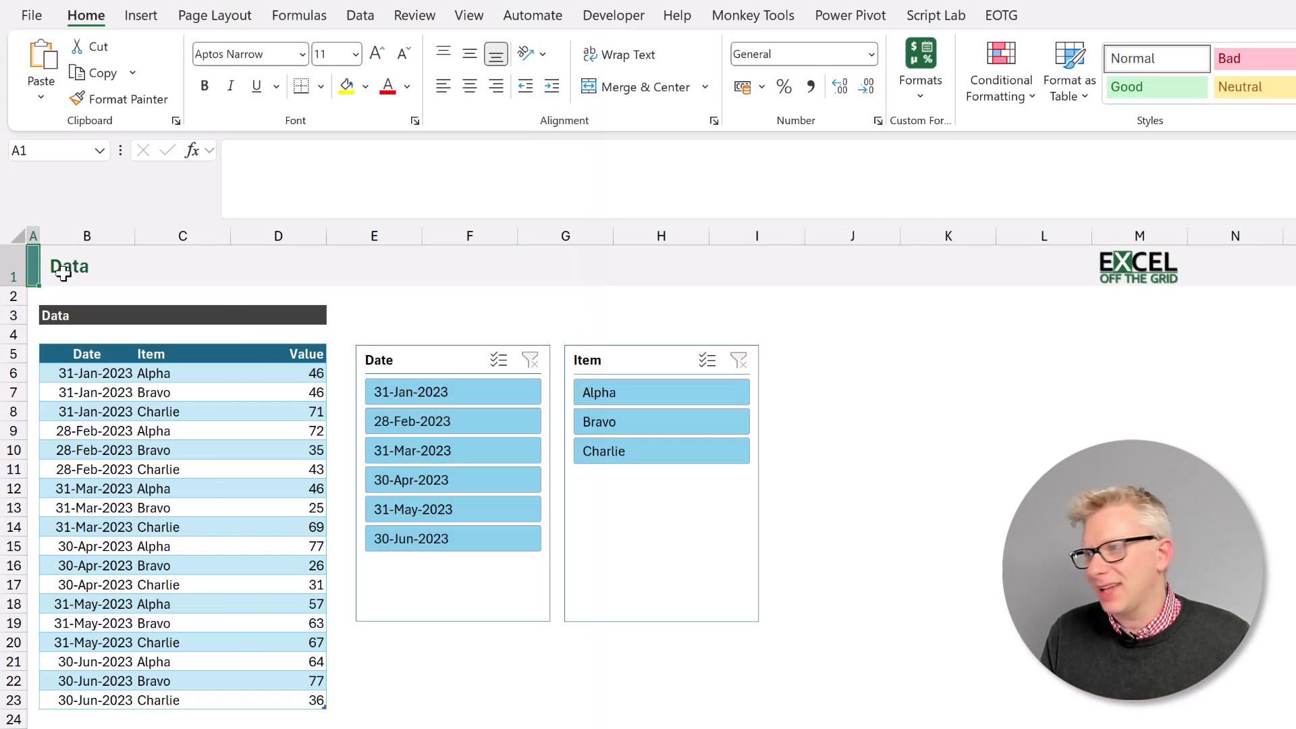
- Filter the Data slicers to 31-Jan, 31-Mar and Alpha, then clear both Date and Item filters
left_click(447, 397)
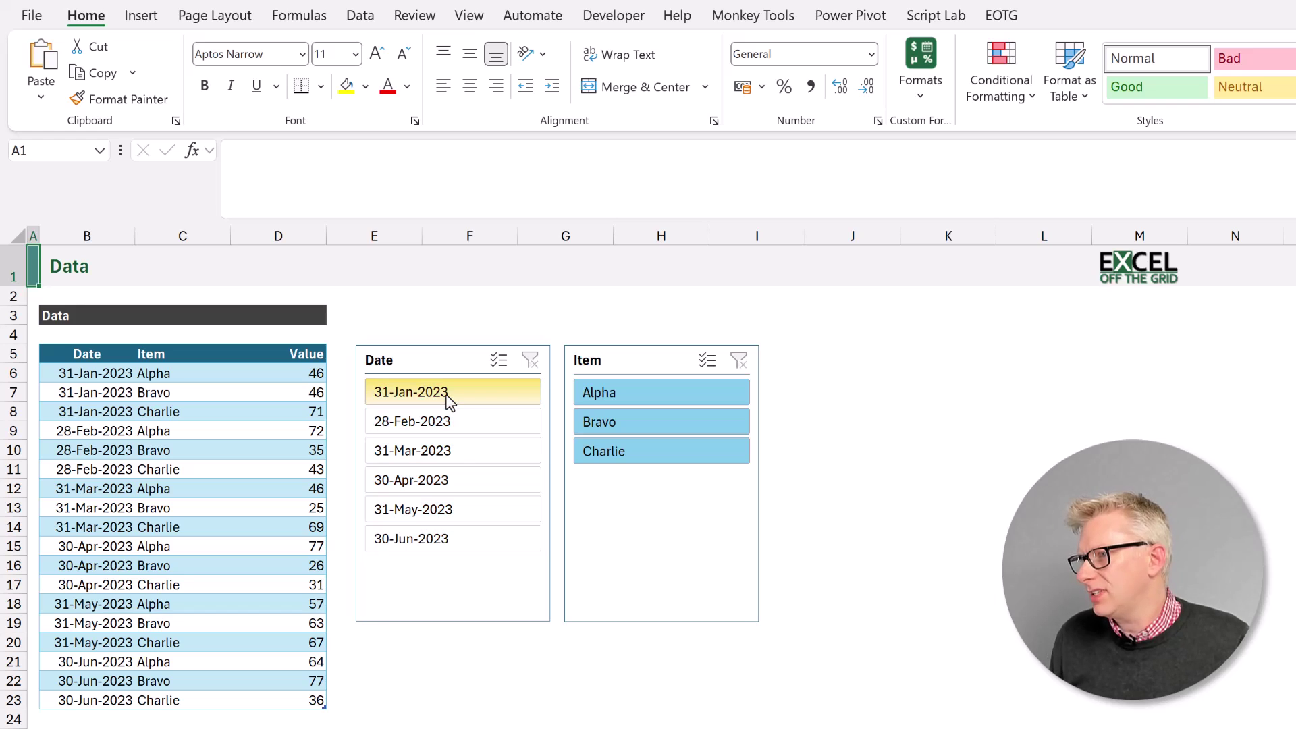
left_click(462, 452, "ctrl")
left_click(629, 391)
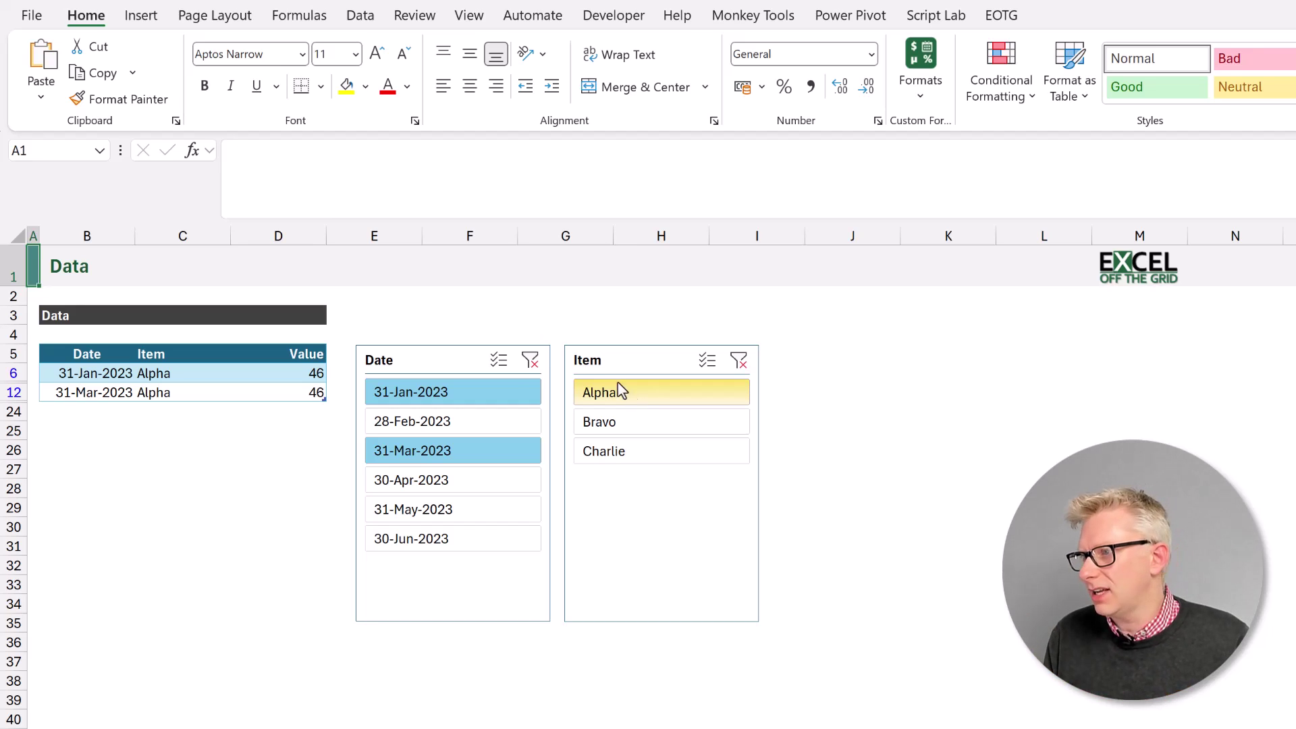
left_click(530, 360)
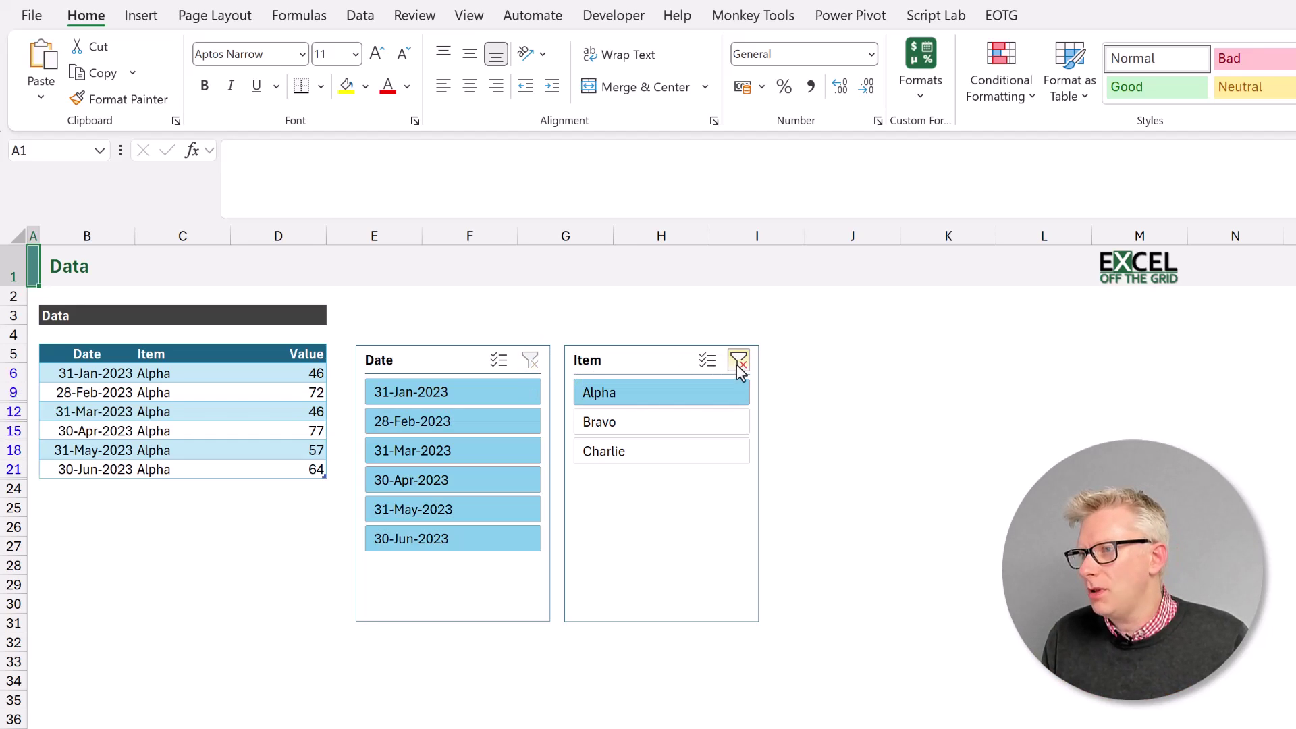
left_click(738, 360)
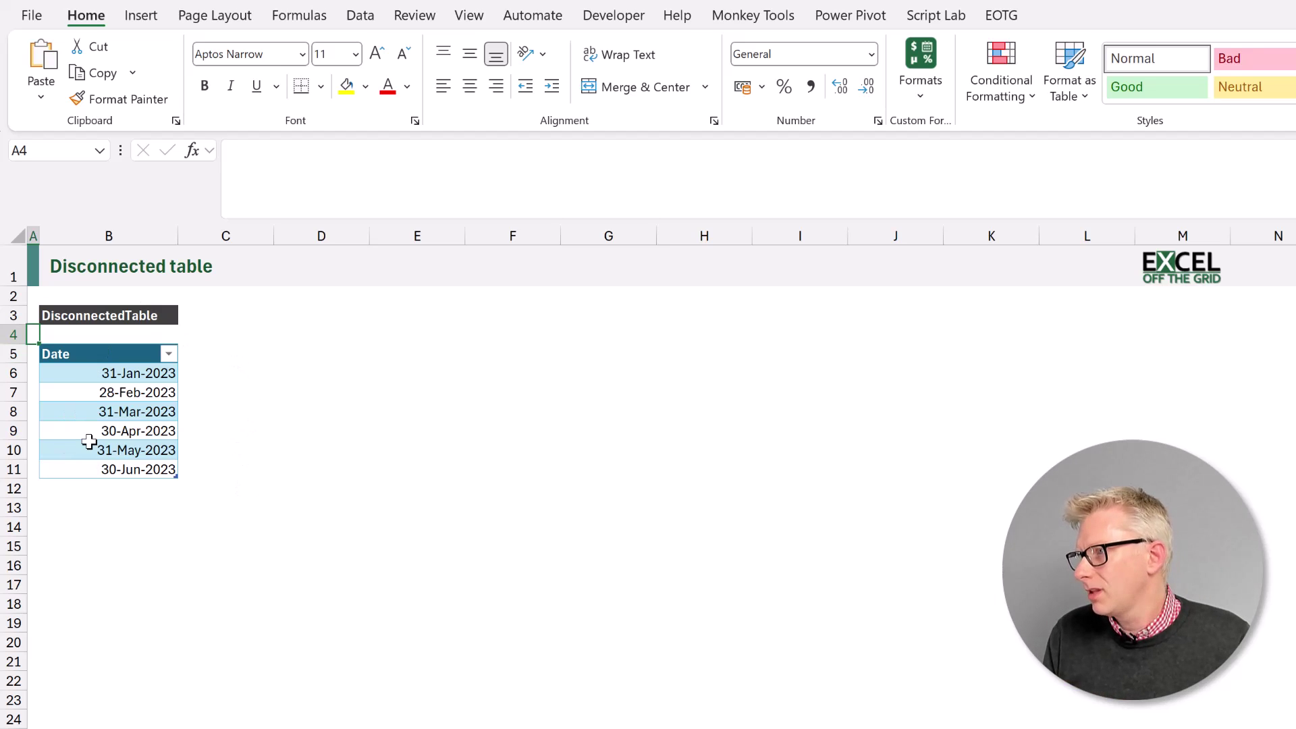
- On the Disconnected slicer sheet, enter the pasted LET formula in E6 with Data changed to DisconnectedTable
key("ctrl+Page_Down")
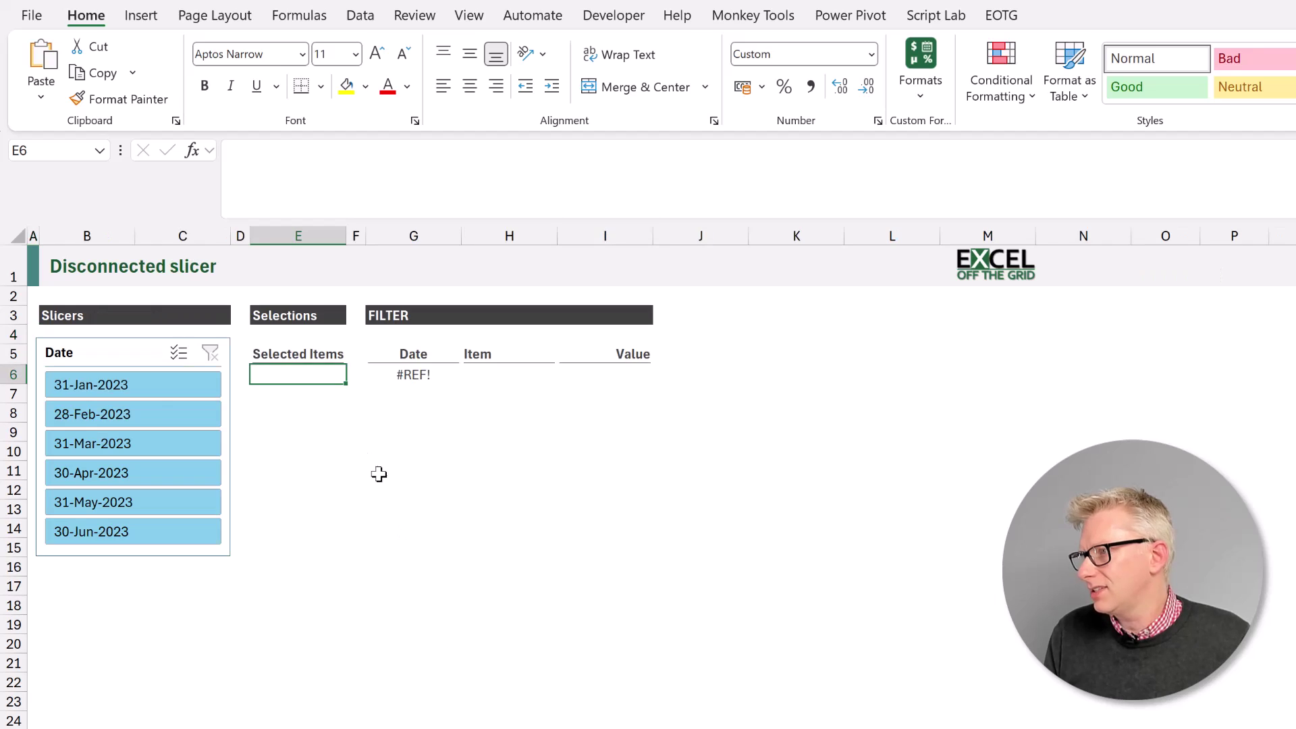
left_click(376, 171)
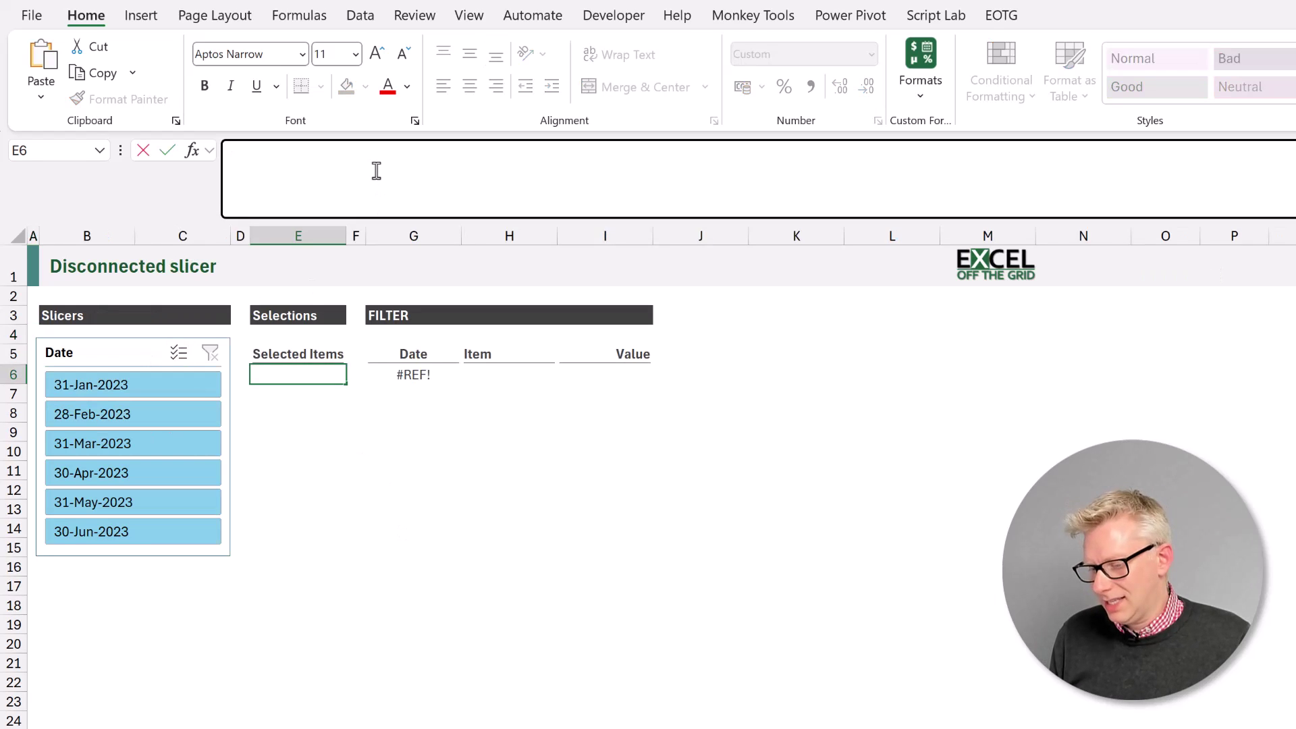
type("=LET( list,UNIQUE(BYROW(Data[Date],LAMBDA(r,IF(SUBTOTAL(3,r),r,\"\")))), FILTER(list,list<>\"\") )")
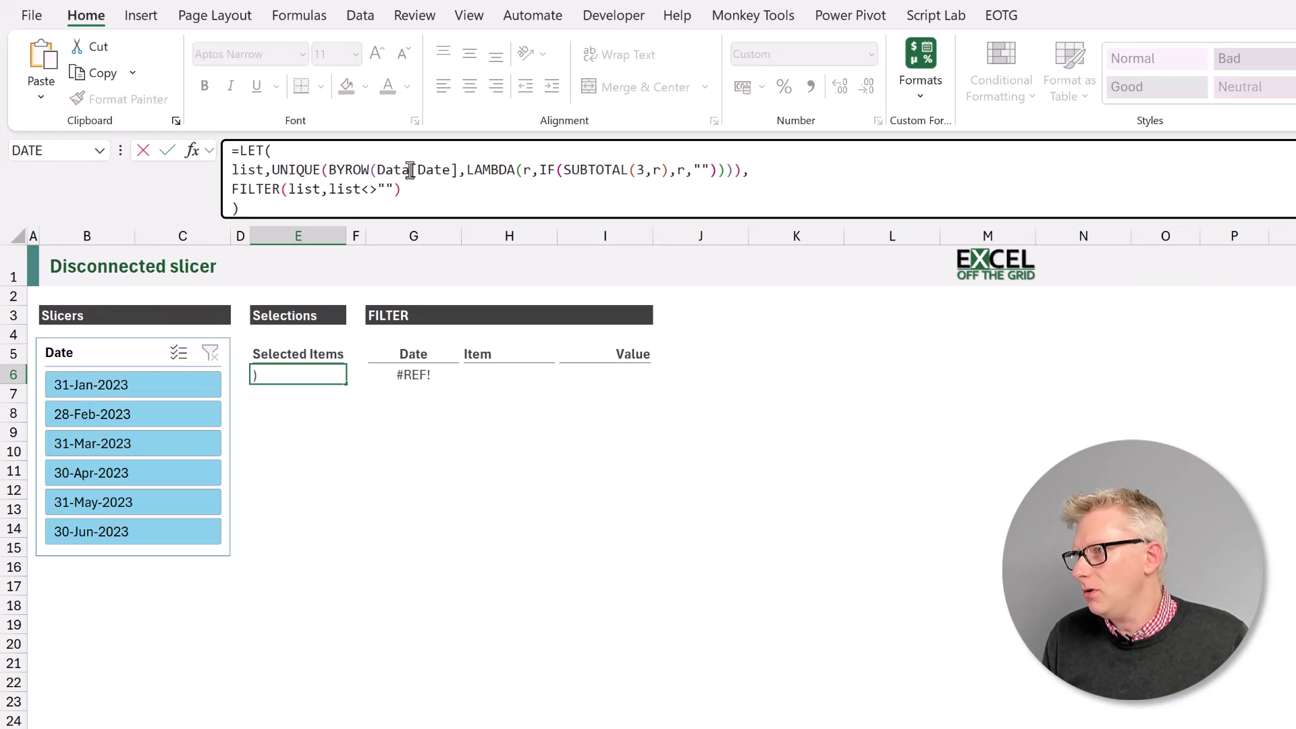
left_click_drag(409, 171, 380, 170)
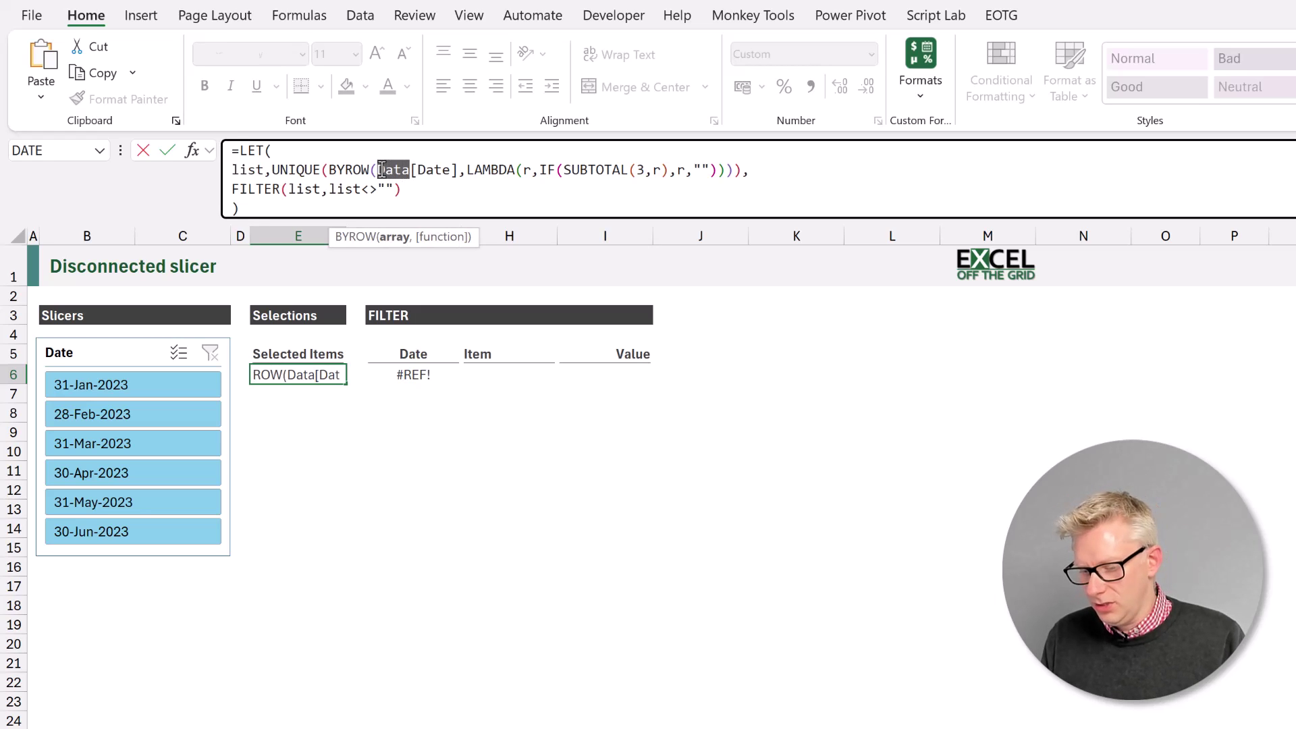
type("D")
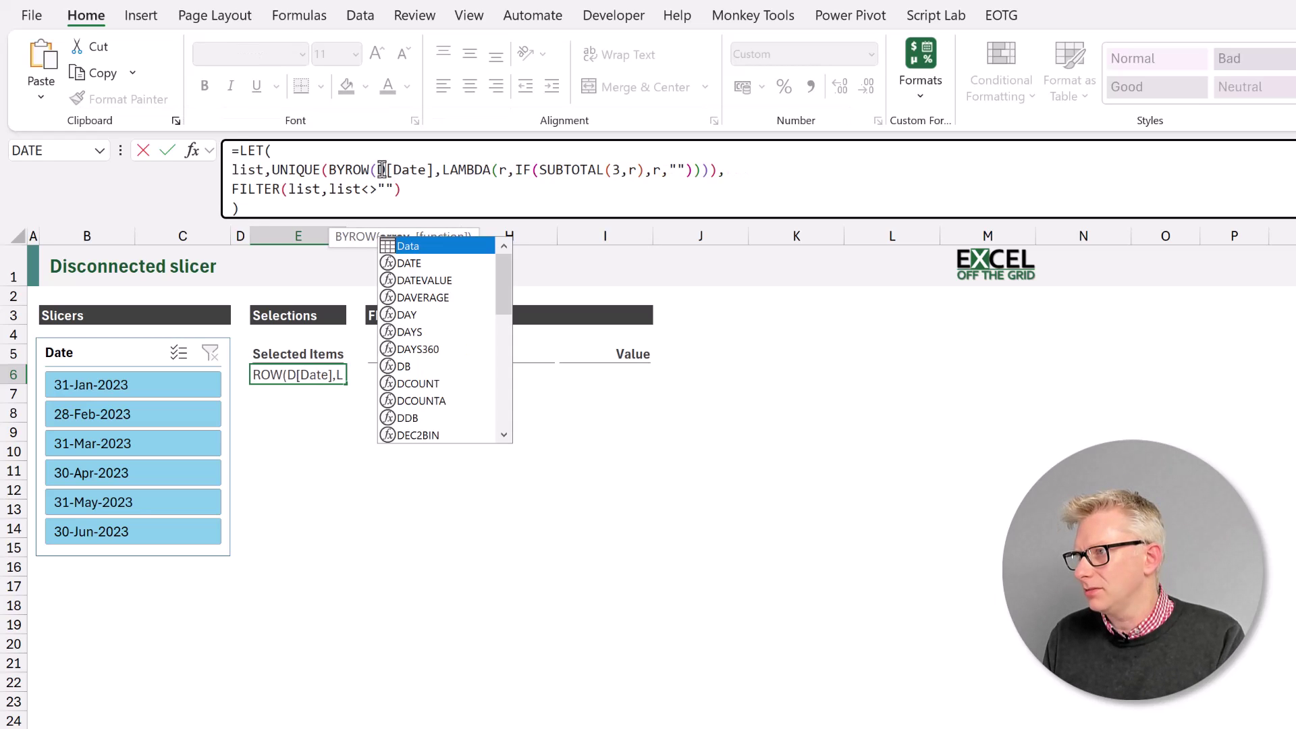
type("isconnectedTable")
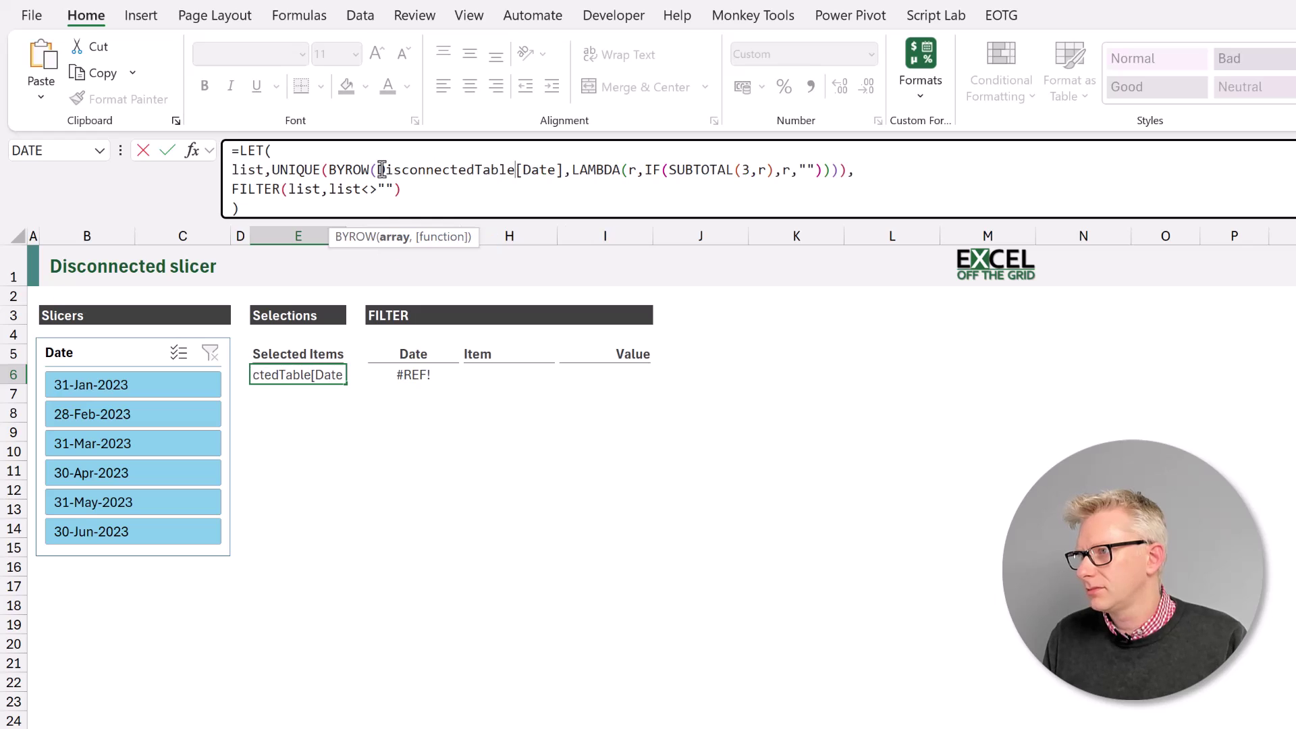
key("Return")
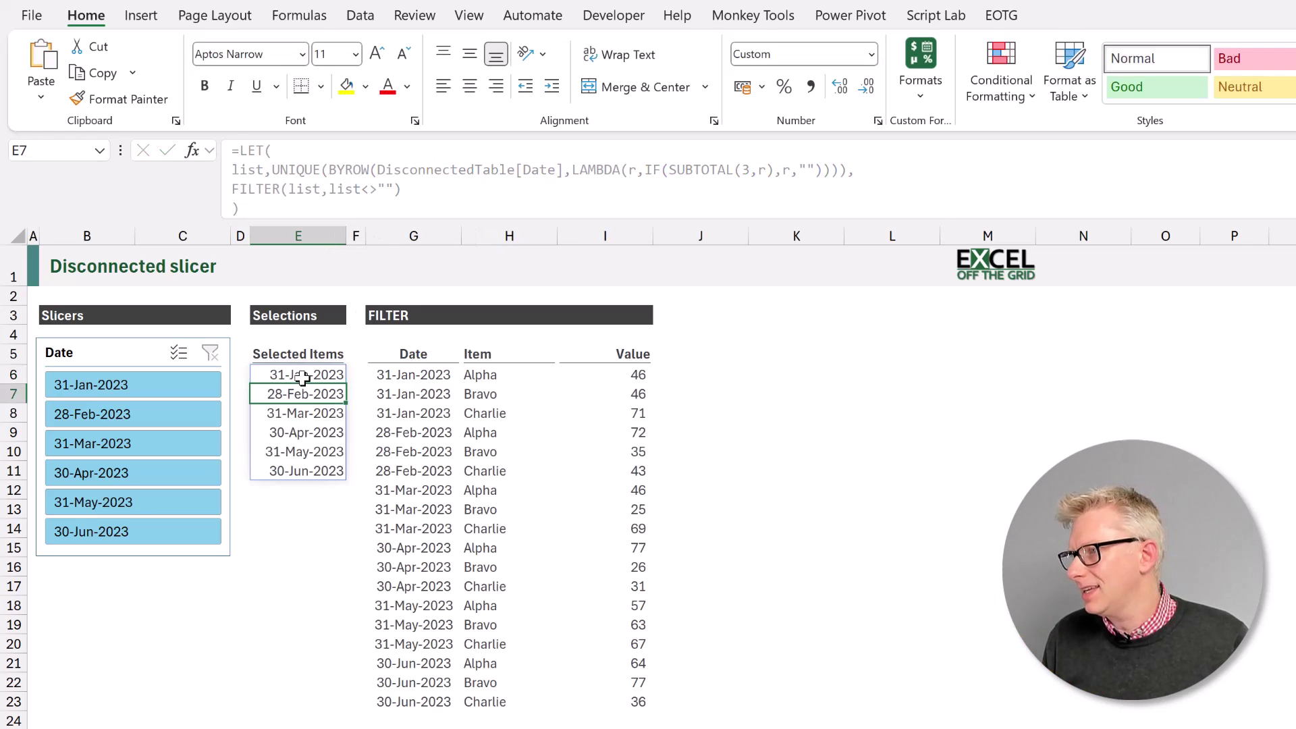
- Limit the Date slicer selection to 31-Jan-2023 and 31-Mar-2023
left_click(302, 378)
left_click(183, 385)
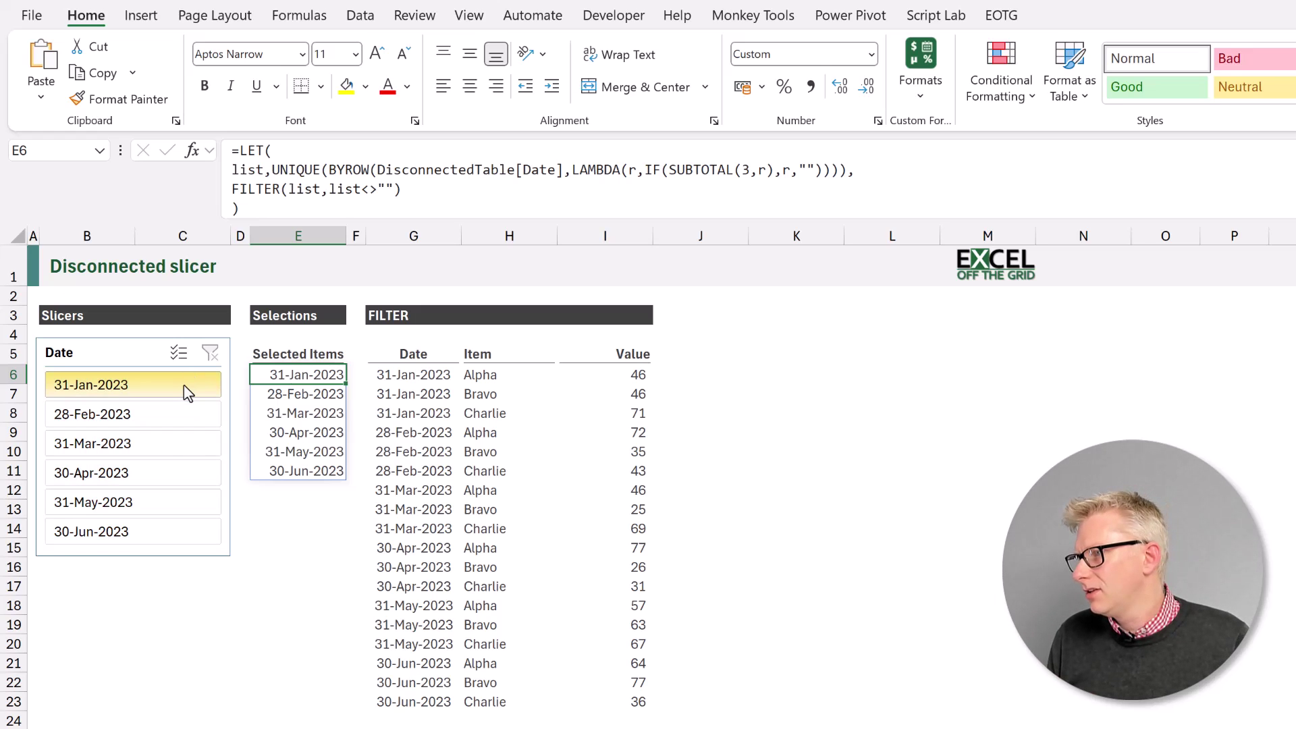
left_click(167, 448, "ctrl")
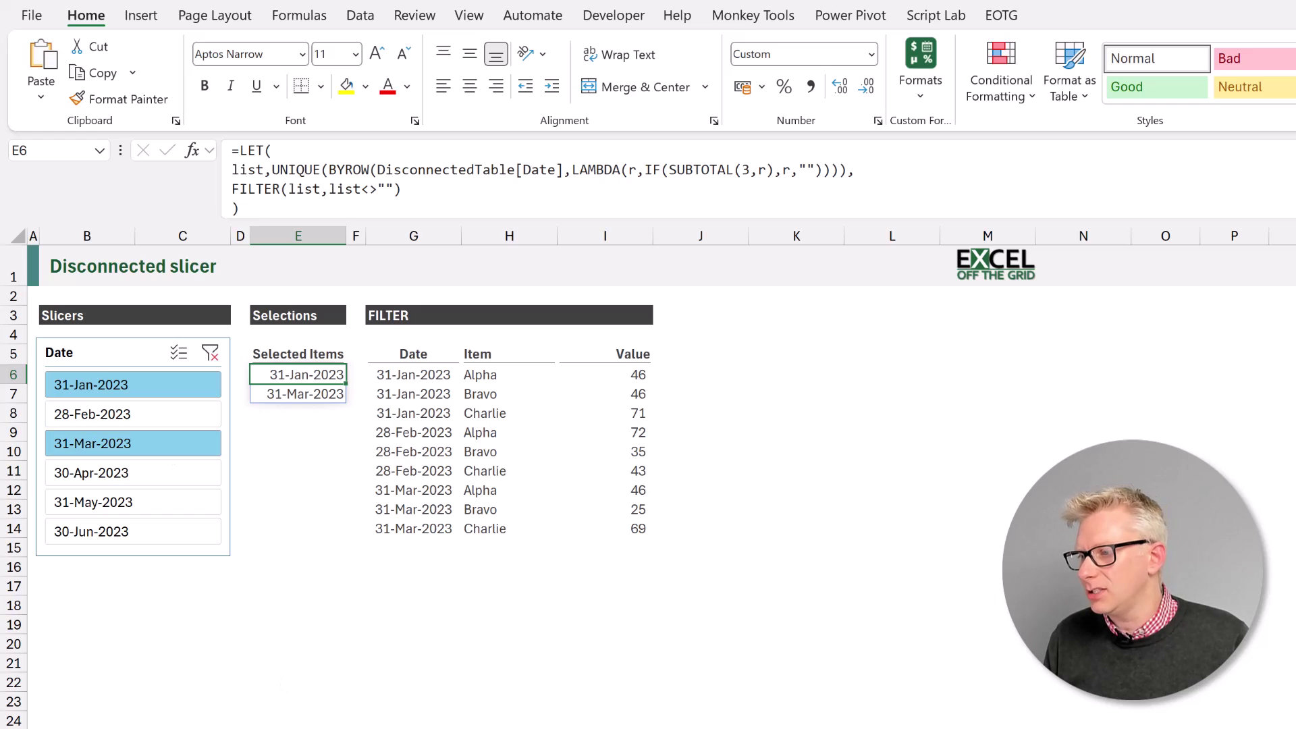
- Check the Disconnected table sheet, then come back and inspect the FILTER formula in G6
key("ctrl+Page_Down")
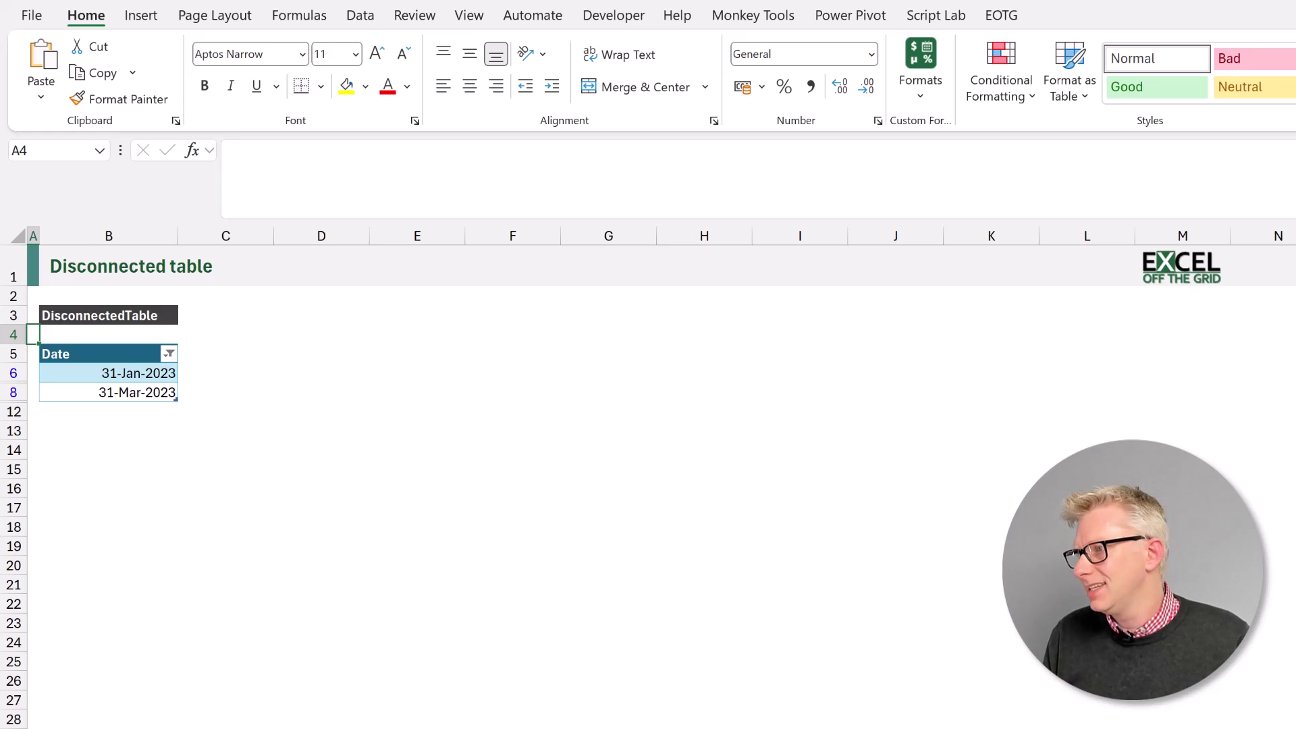
key("ctrl+Page_Down")
left_click(424, 376)
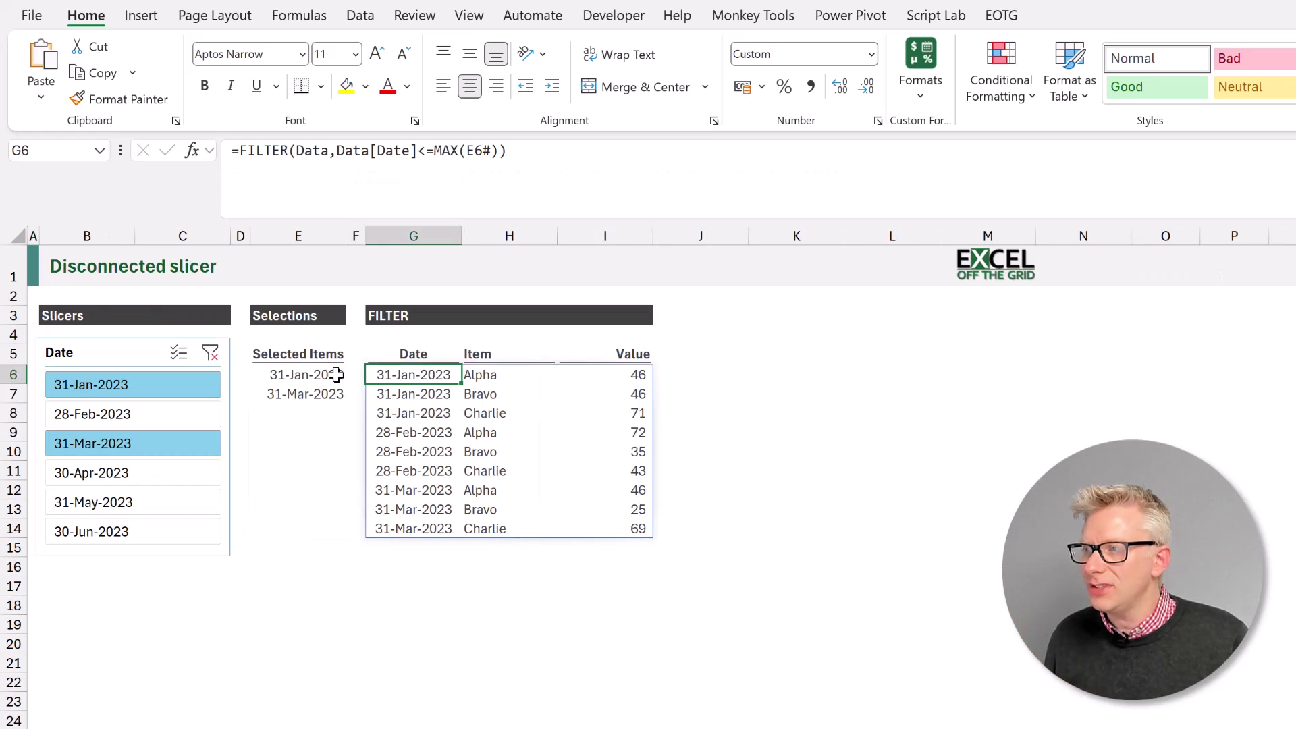
left_click(311, 375)
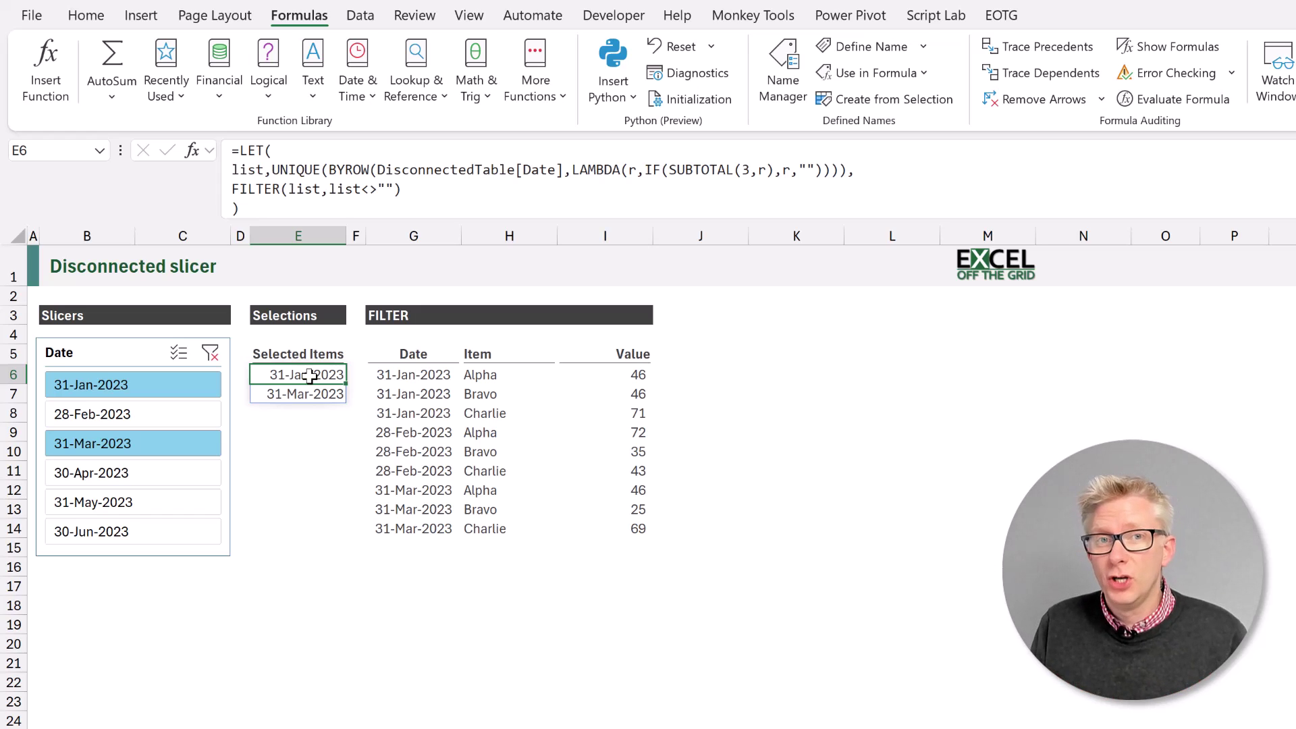
- Draft E6's formula as LAMBDA(tableColumn, …) replacing DisconnectedTable[Date], select it all, then cancel the edit
left_click(243, 151)
type("LAMB")
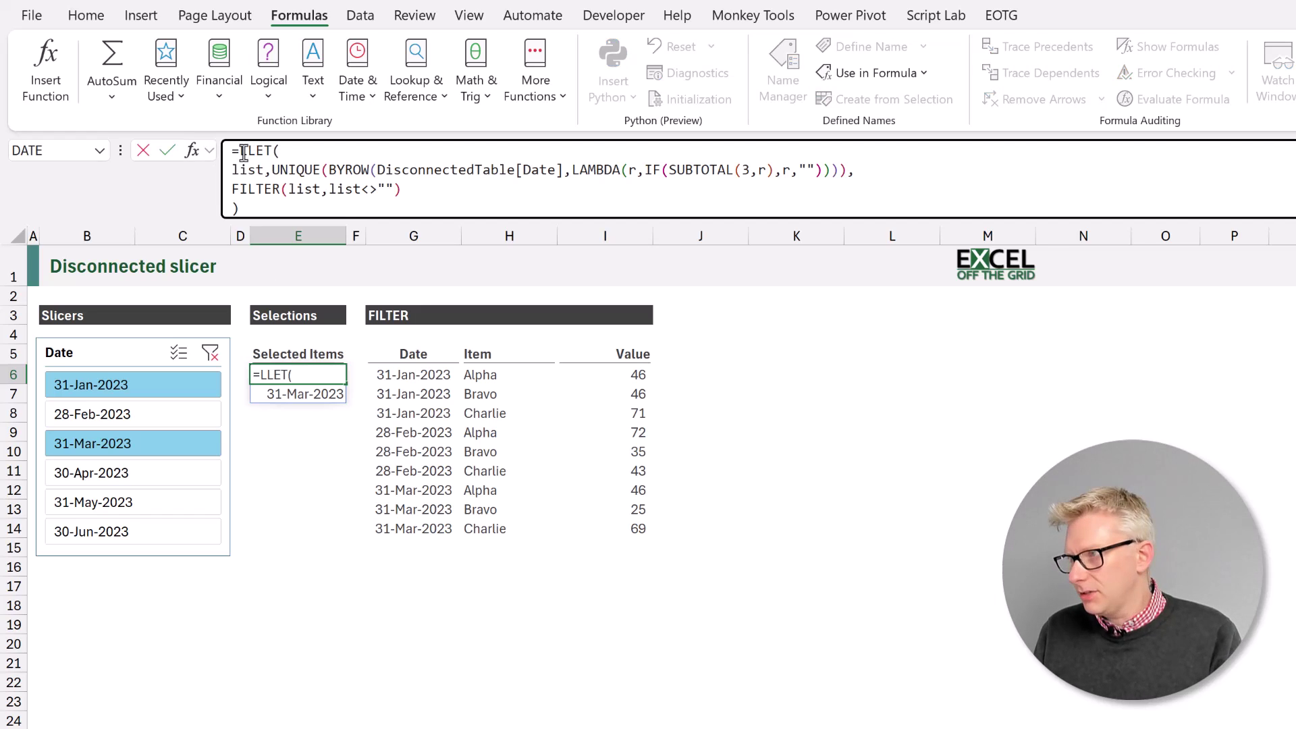
type("DA(")
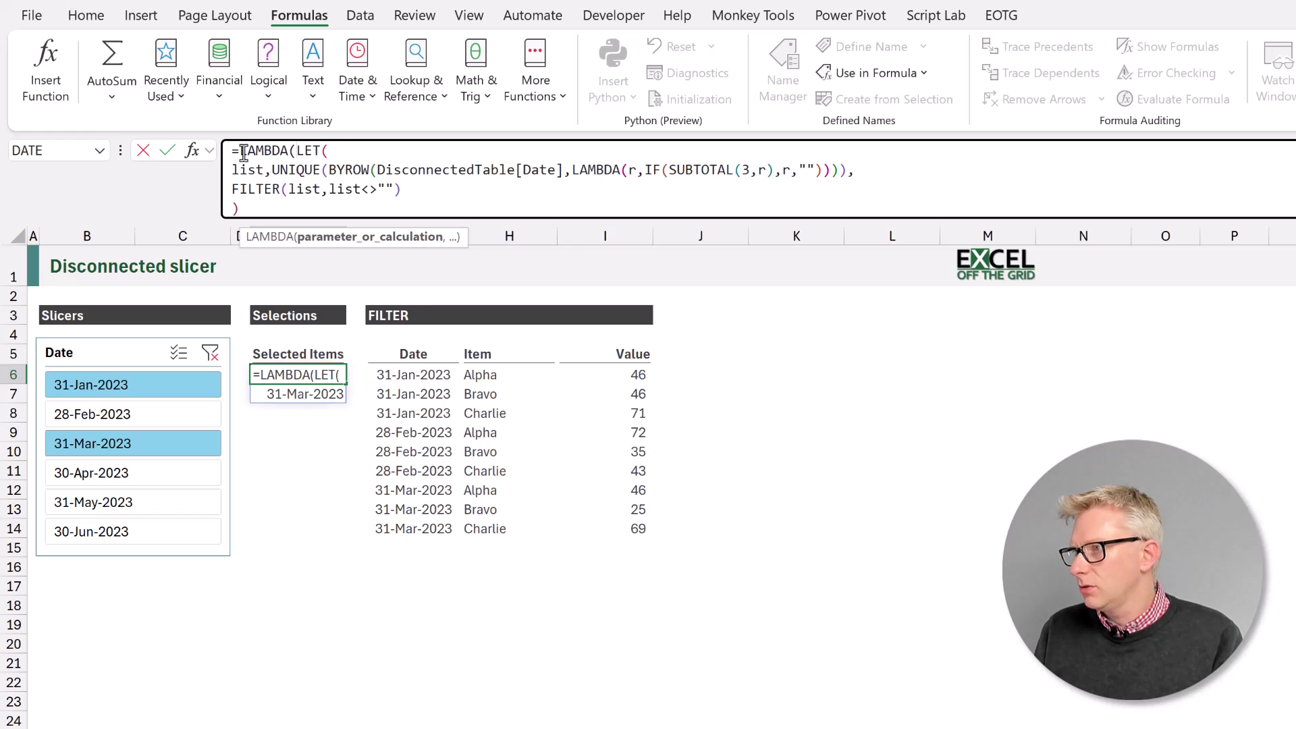
type("tableColu")
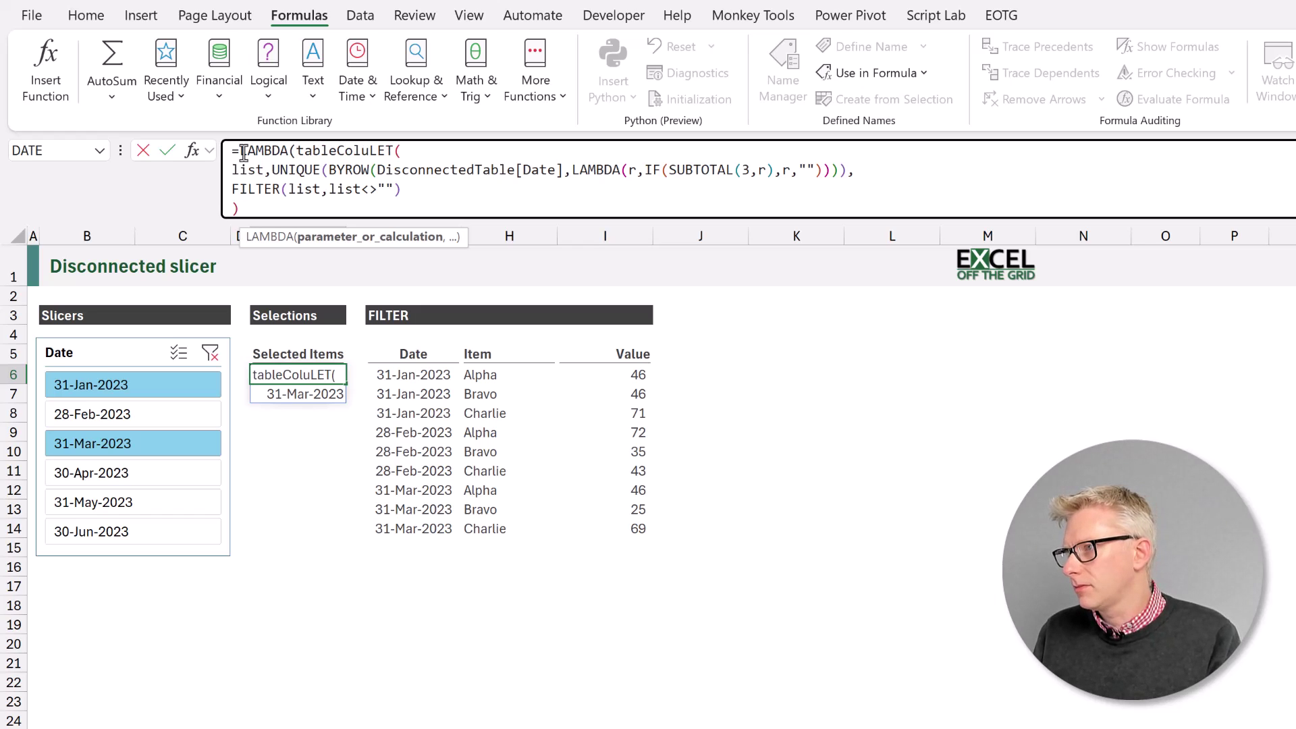
type("mn,")
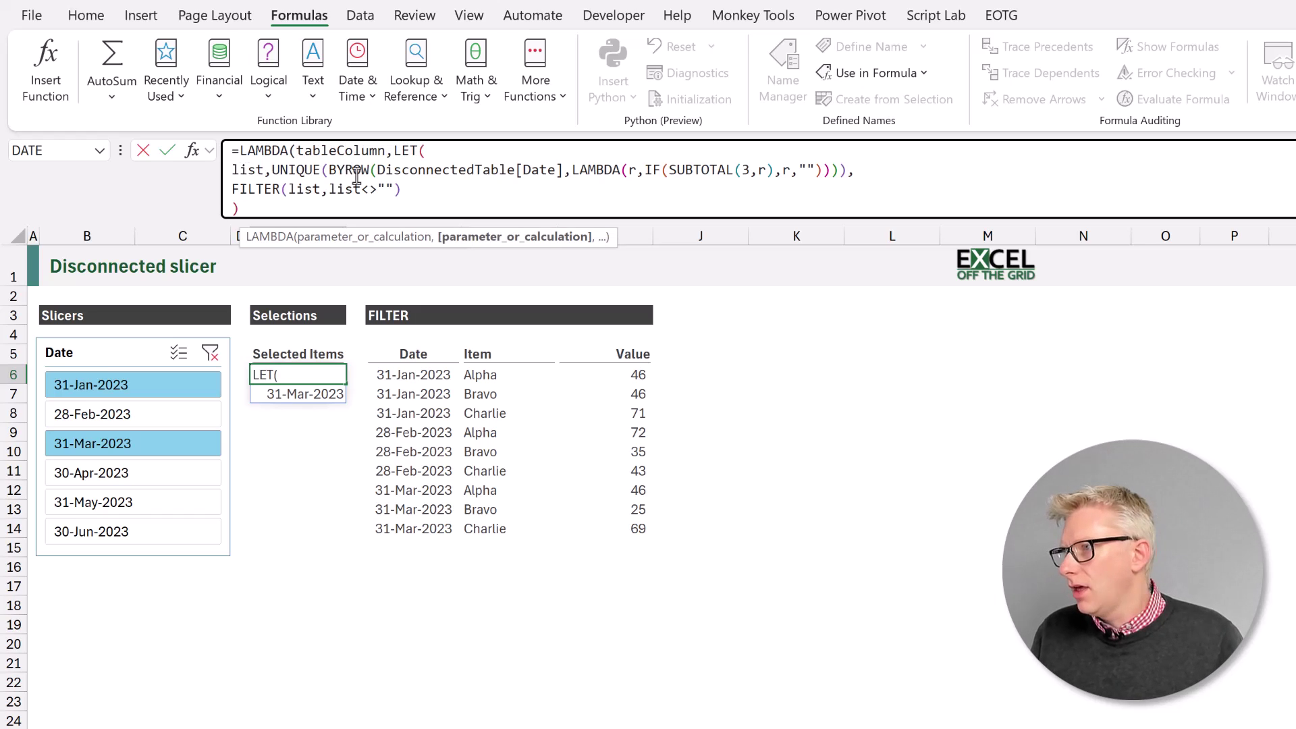
left_click_drag(378, 170, 566, 173)
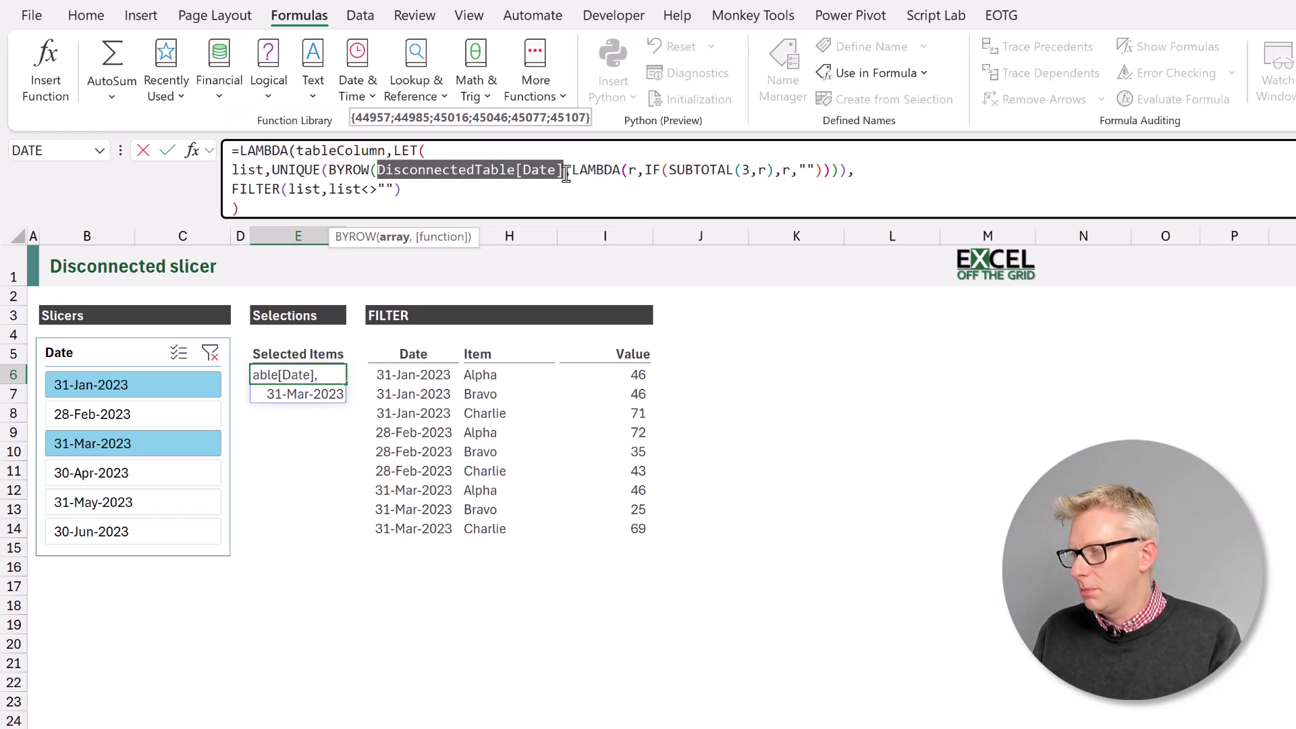
type("tabl")
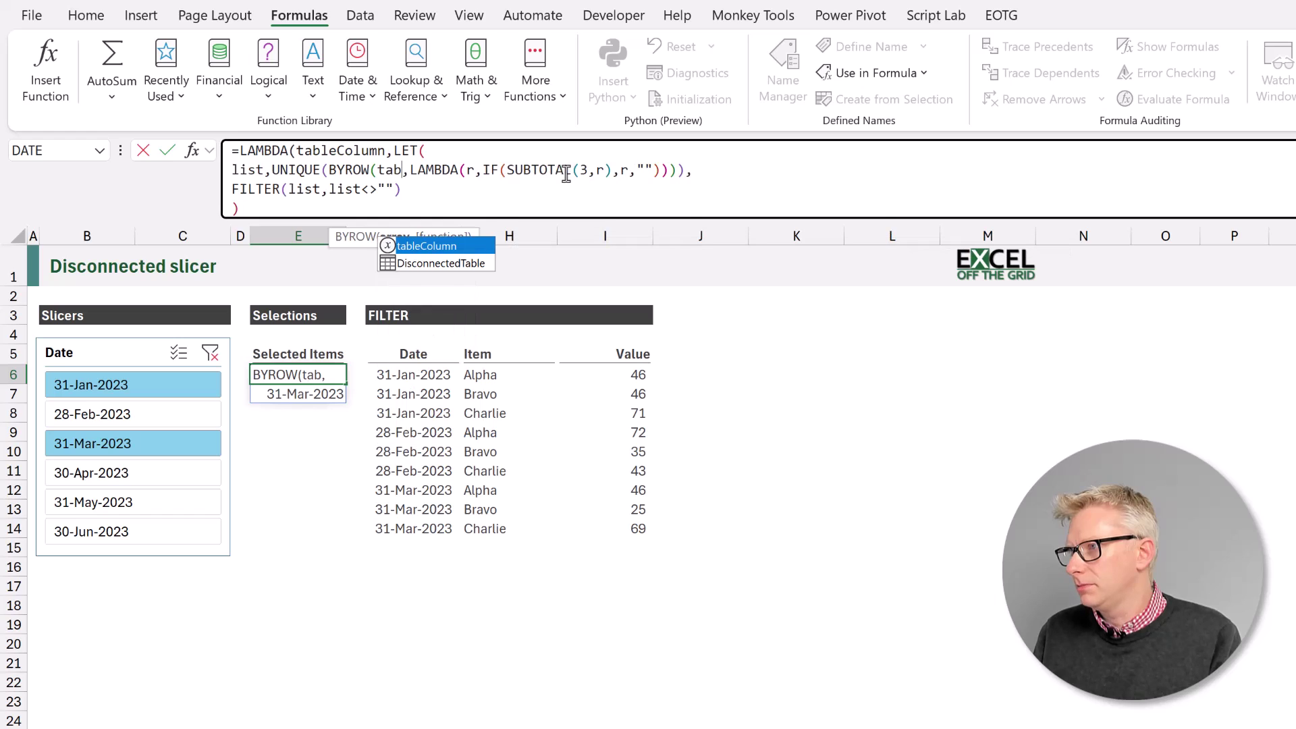
type("eColumn")
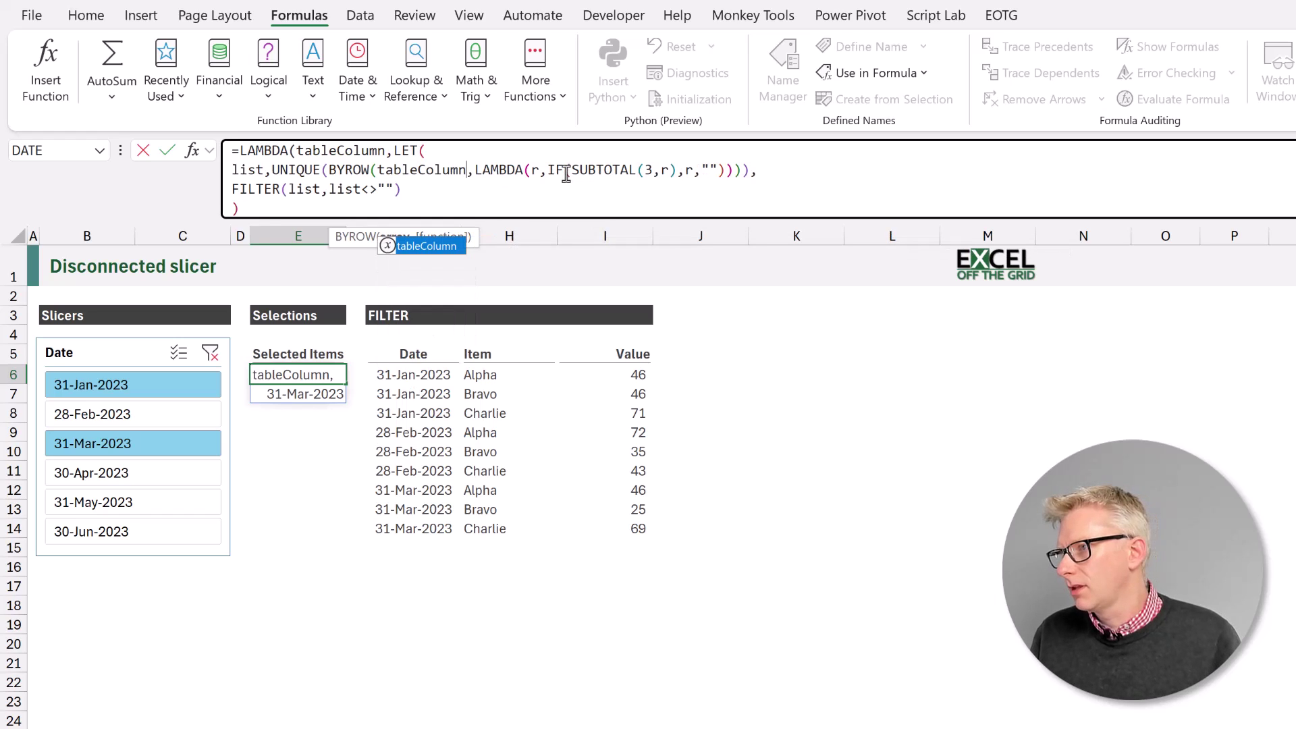
left_click(270, 211)
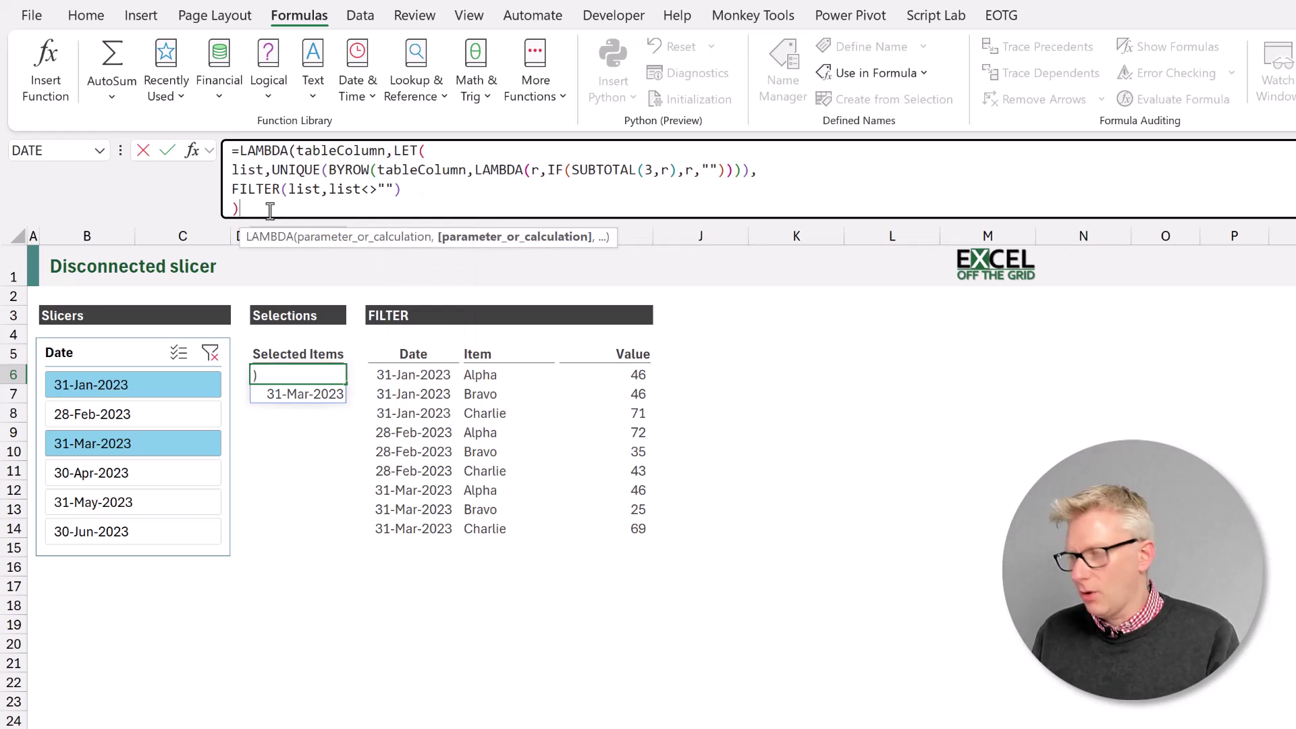
type(")")
left_click_drag(265, 208, 210, 150)
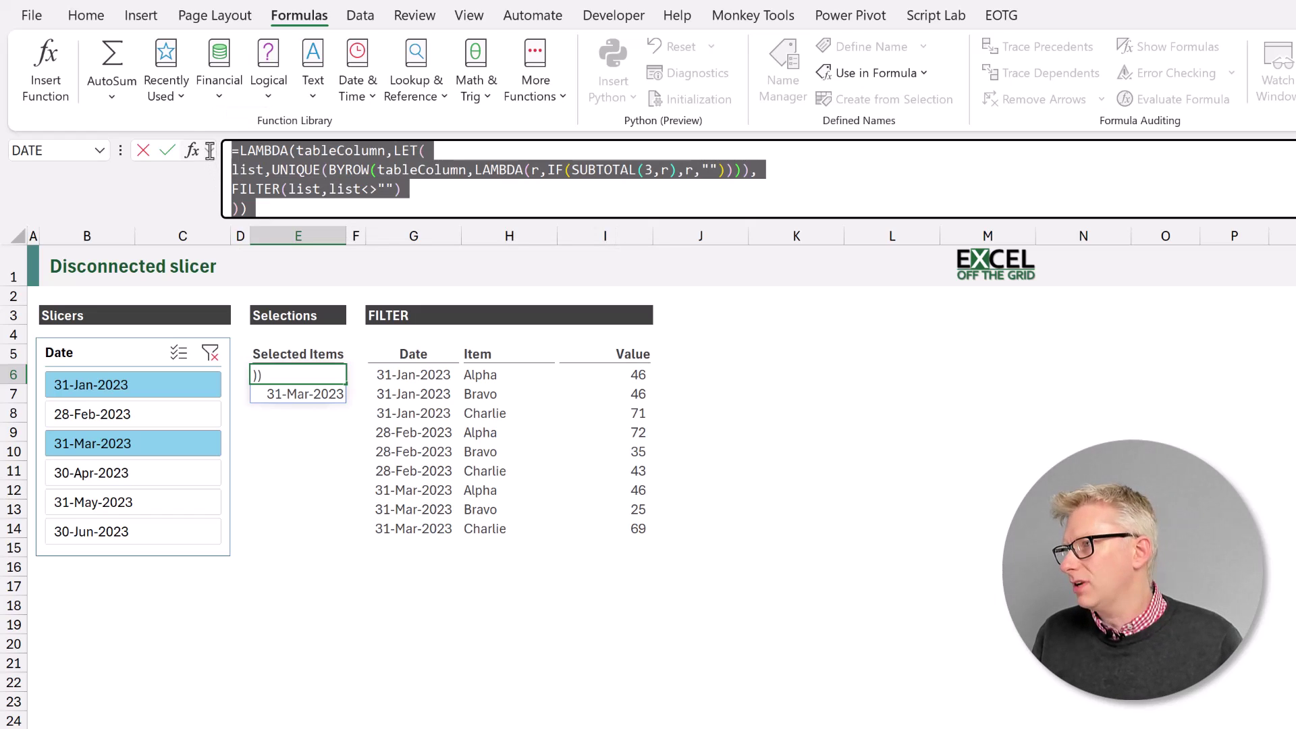
key("Escape")
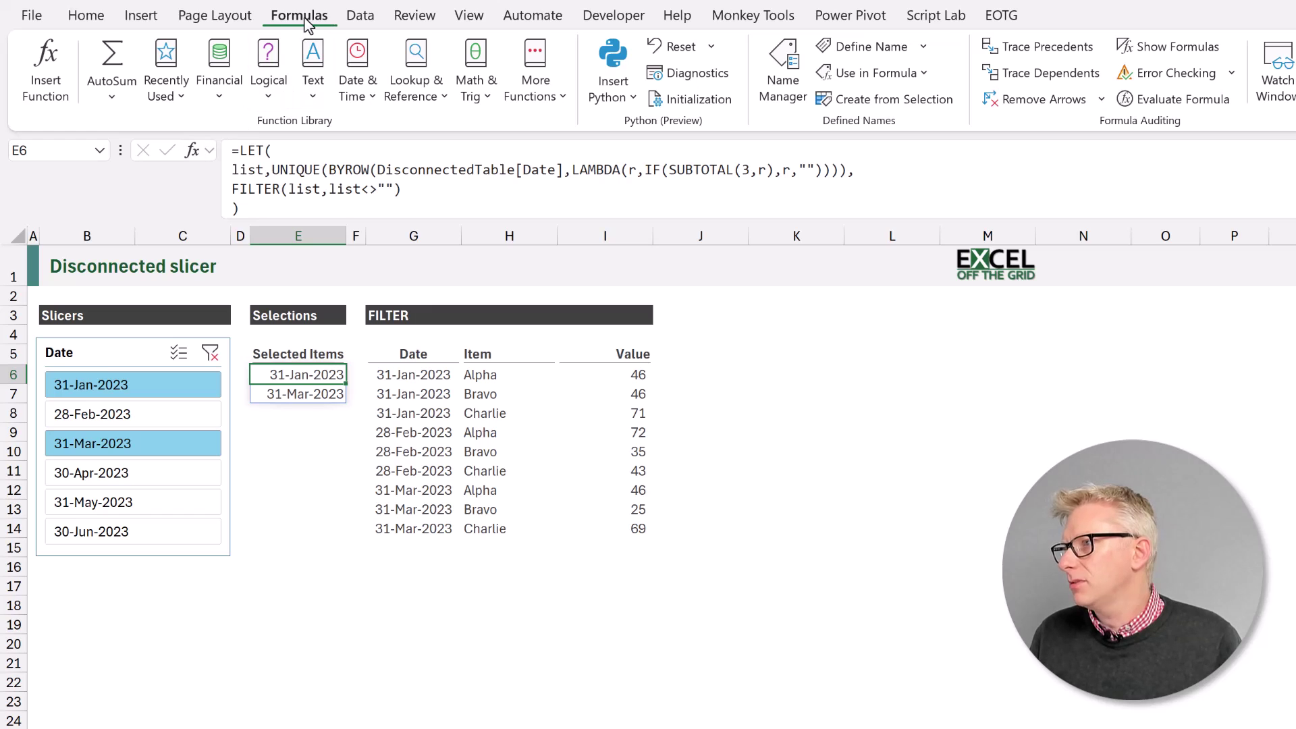
- Create the name fxSlicerSelection whose Refers to is the pasted LET/LAMBDA formula
left_click(871, 47)
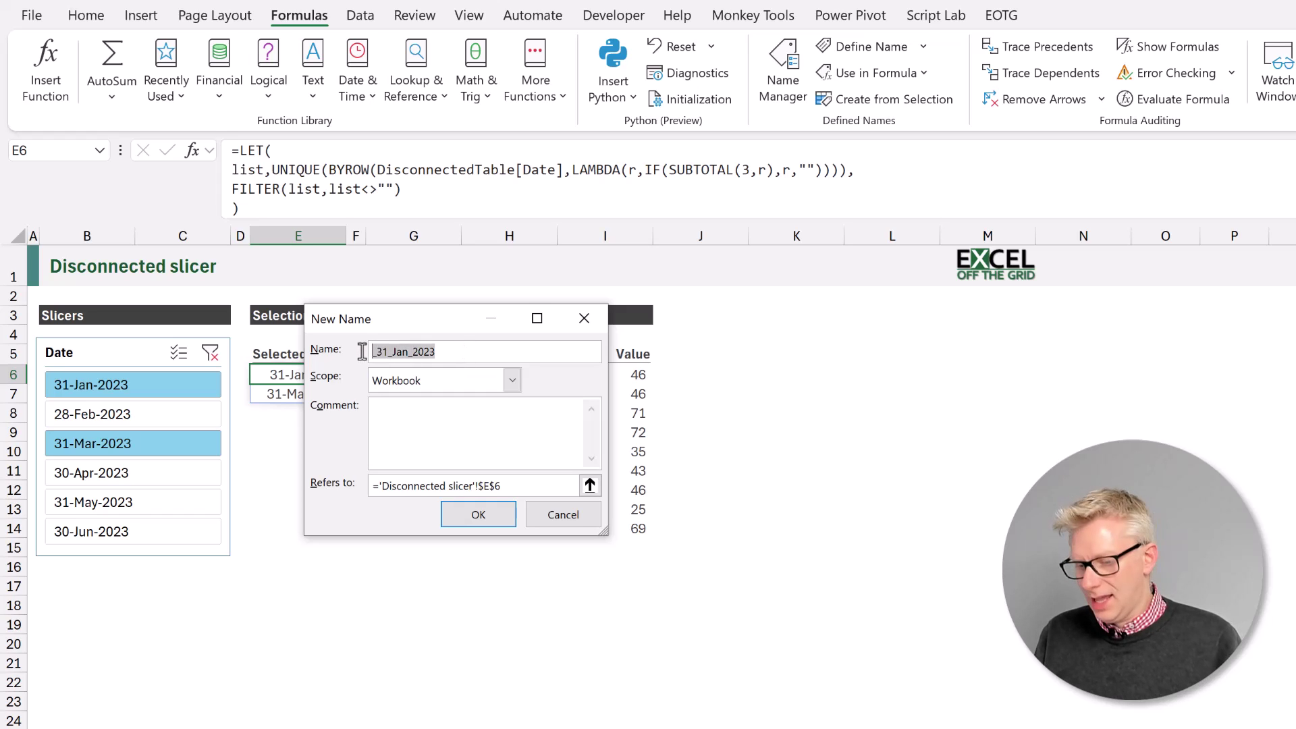
type("fxSli")
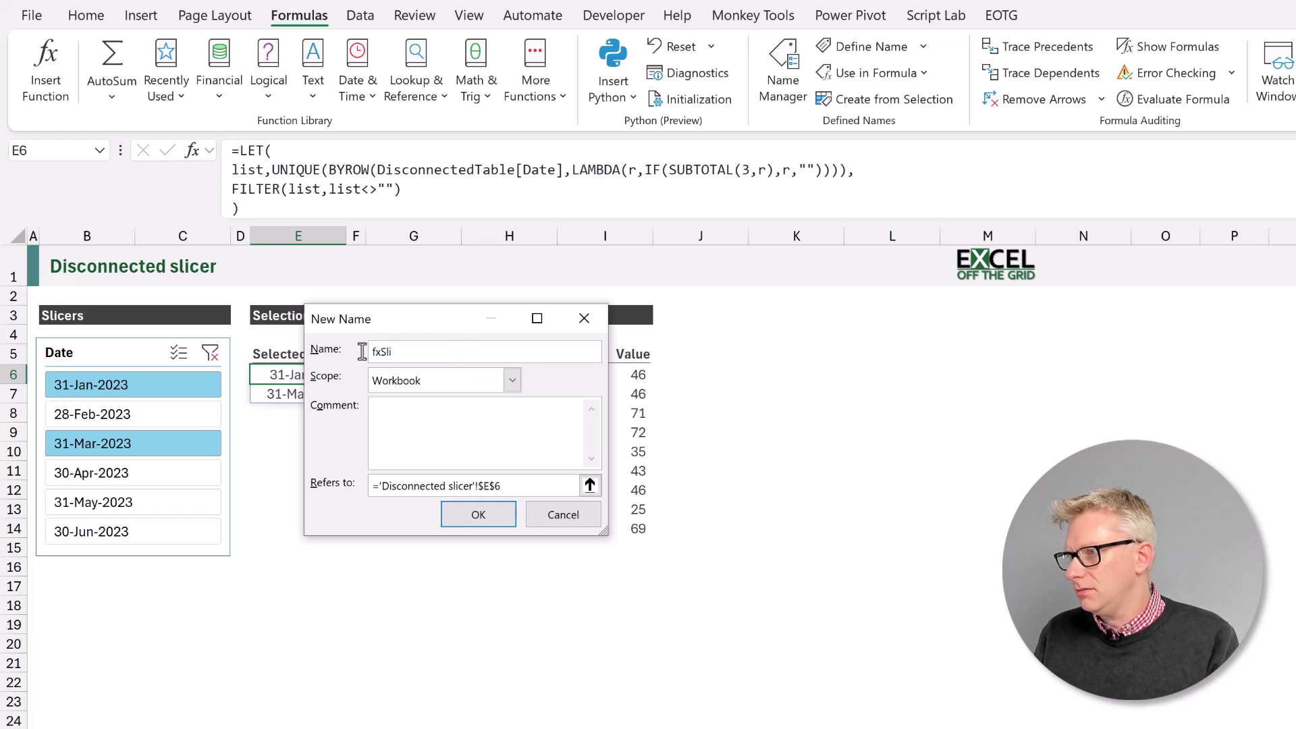
type("cerSelection")
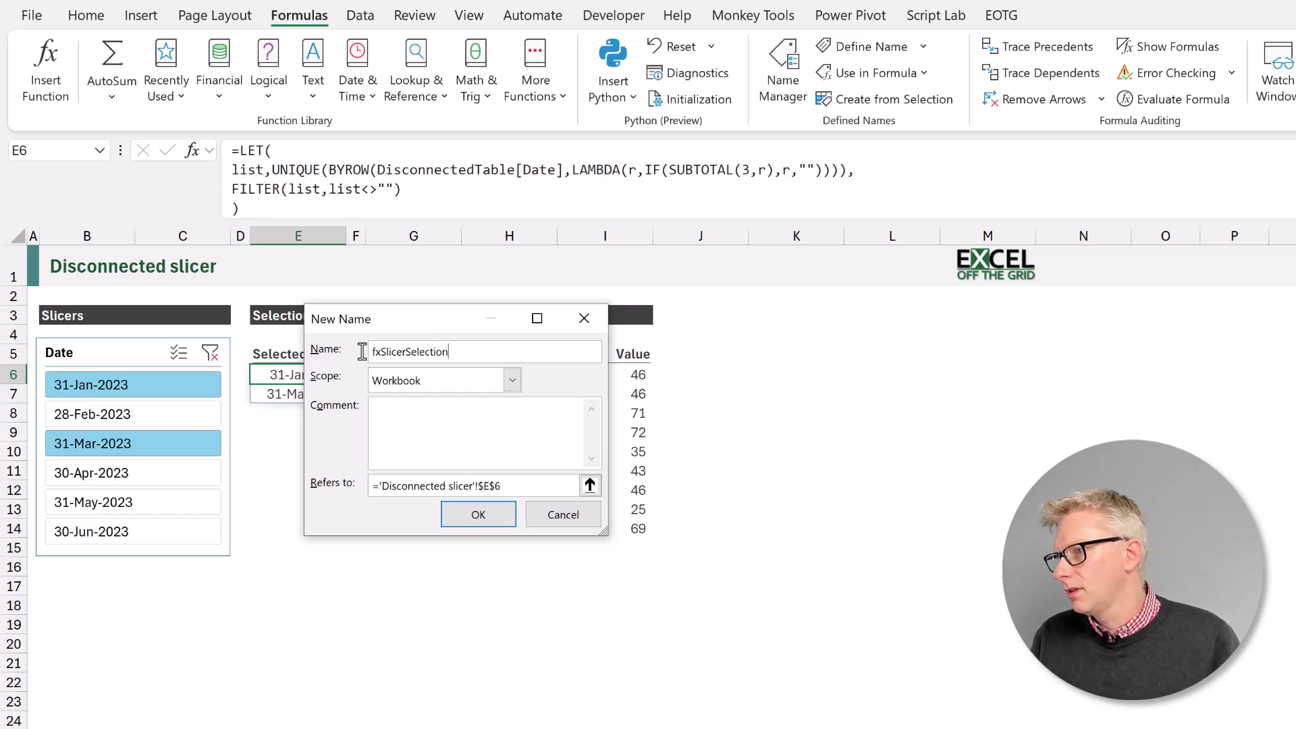
left_click_drag(508, 484, 370, 483)
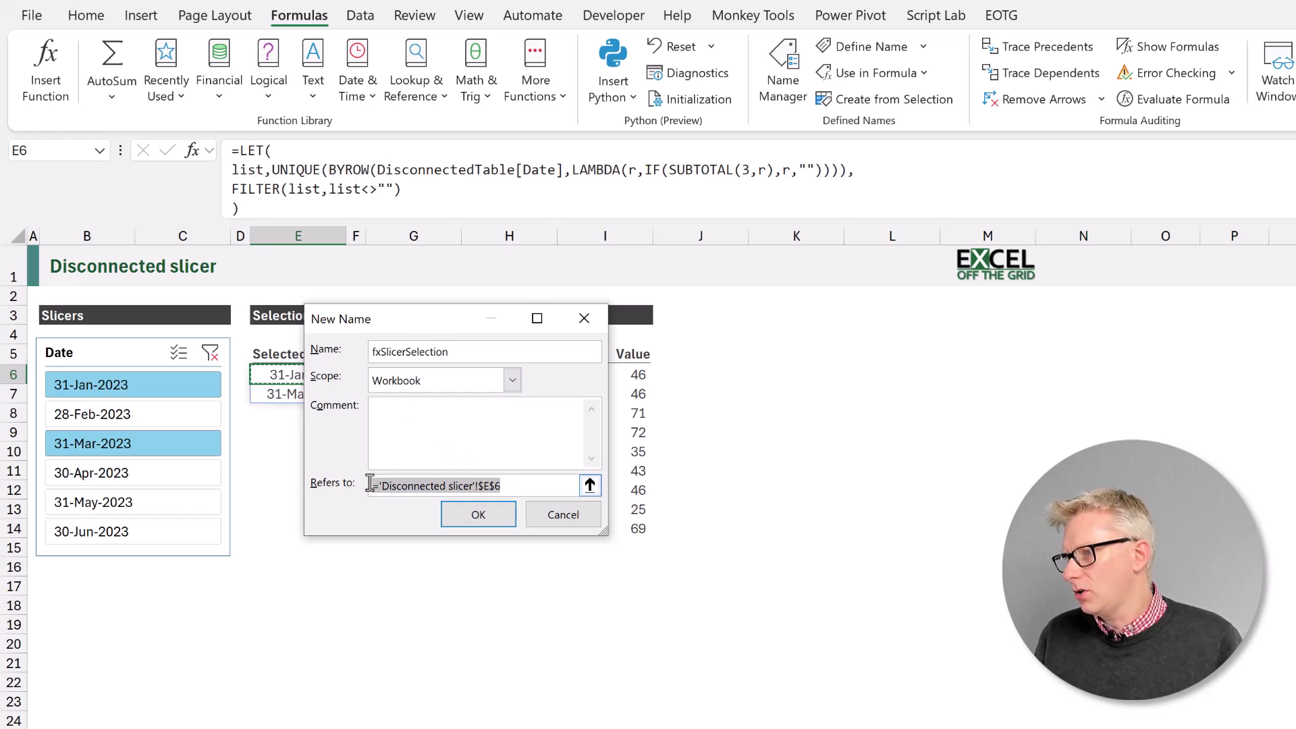
type("=LET( list,UNIQUE(BYROW(DisconnectedTable[Date],LAMBDA(r,IF(SUBTOTAL(3,r),r,\"\")))), FILTER(list,list<>\"\") )")
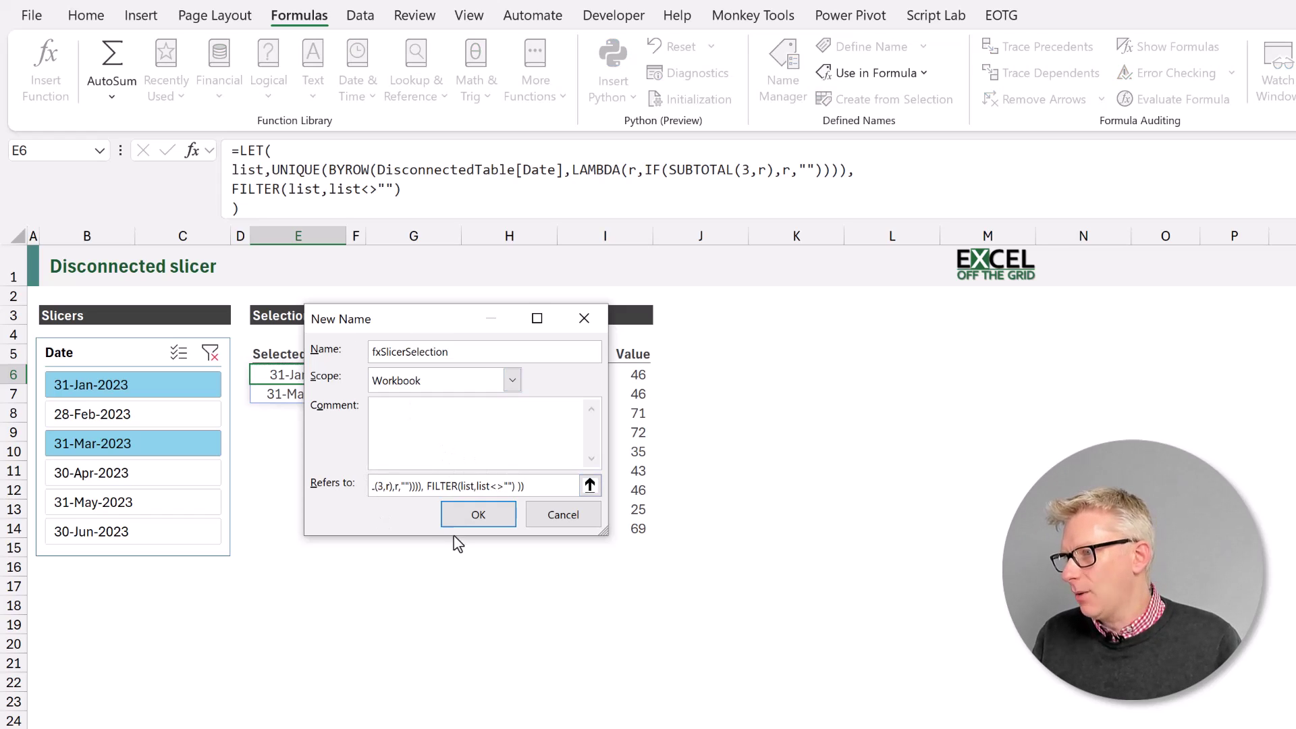
left_click(469, 517)
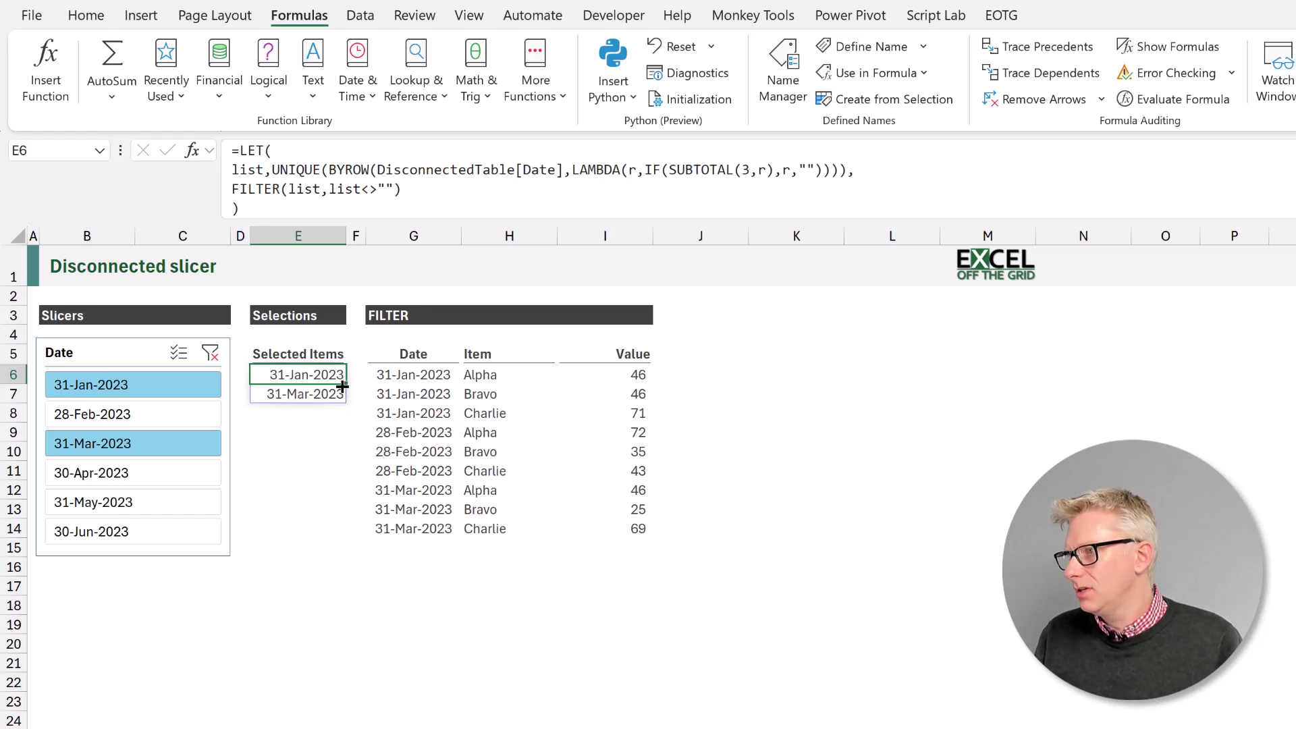
- Enter =fxSlicerSelection(DisconnectedTable[Date]) in E6 using the autocomplete suggestions
type("=fx")
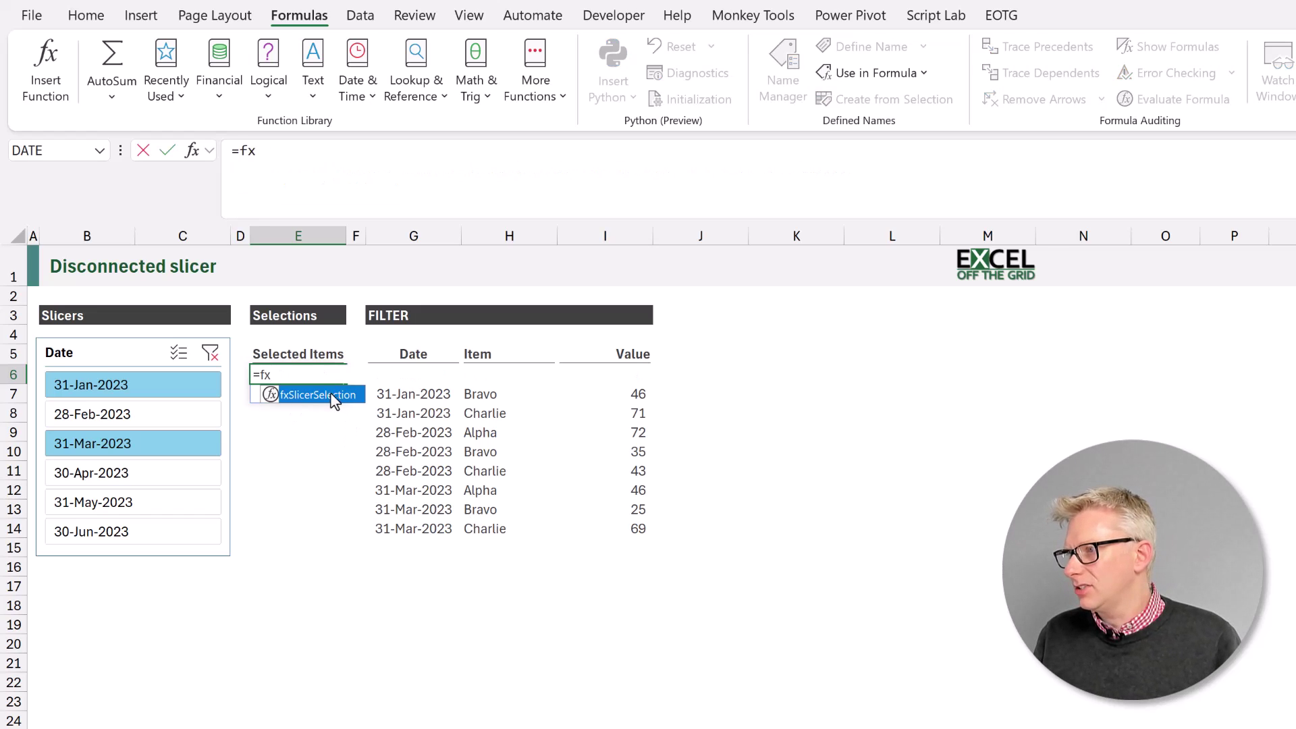
double_click(332, 395)
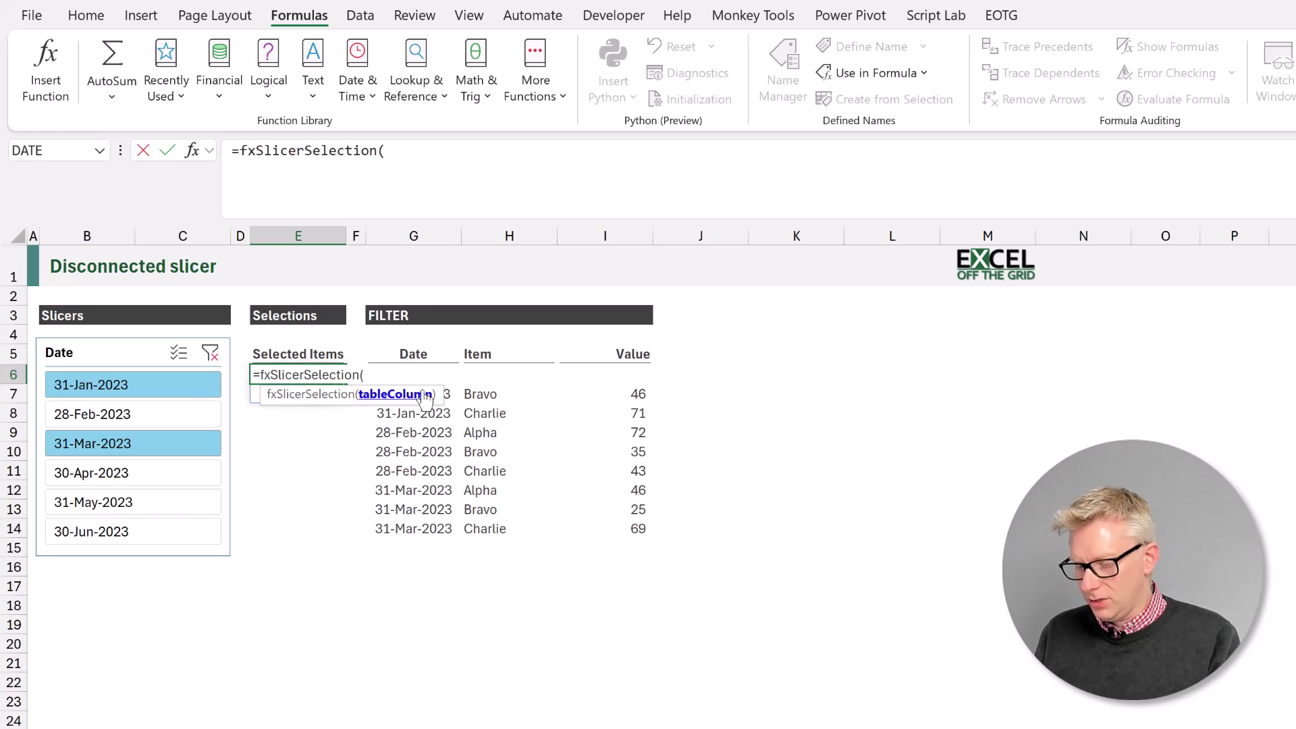
type("Dis")
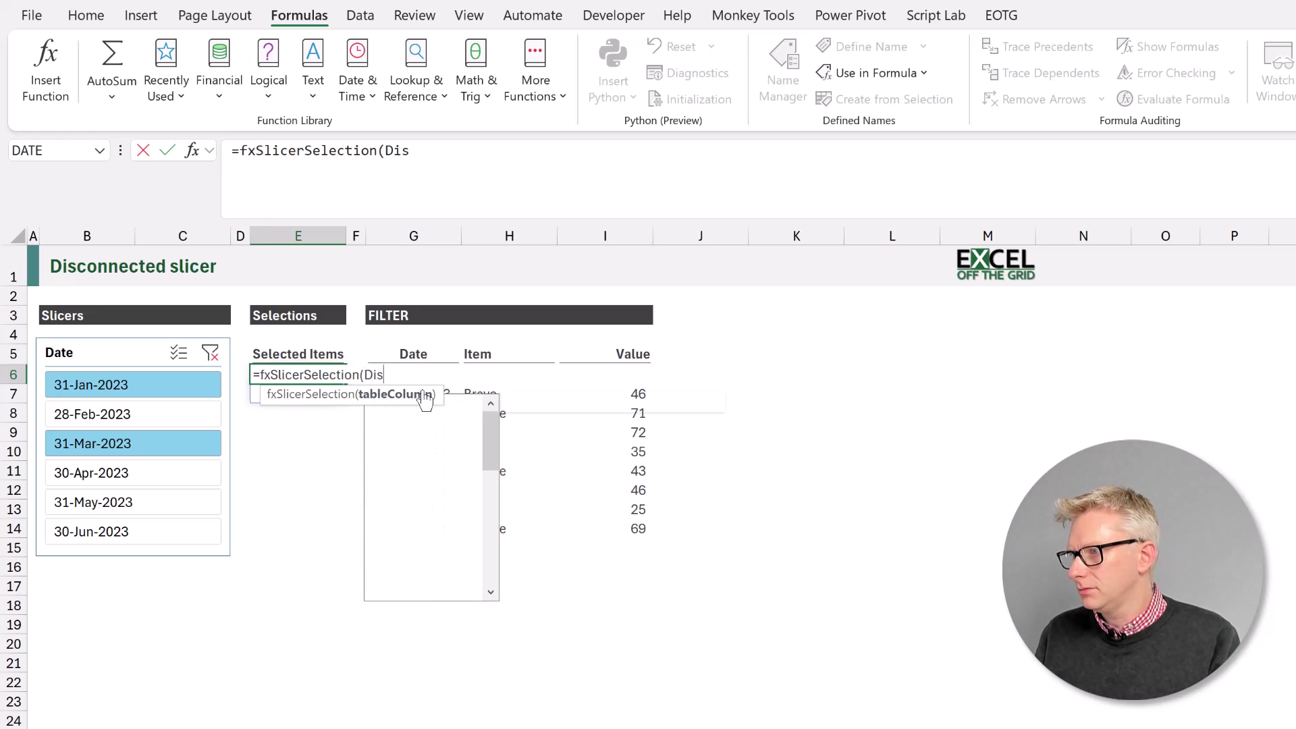
key("Down")
key("Tab")
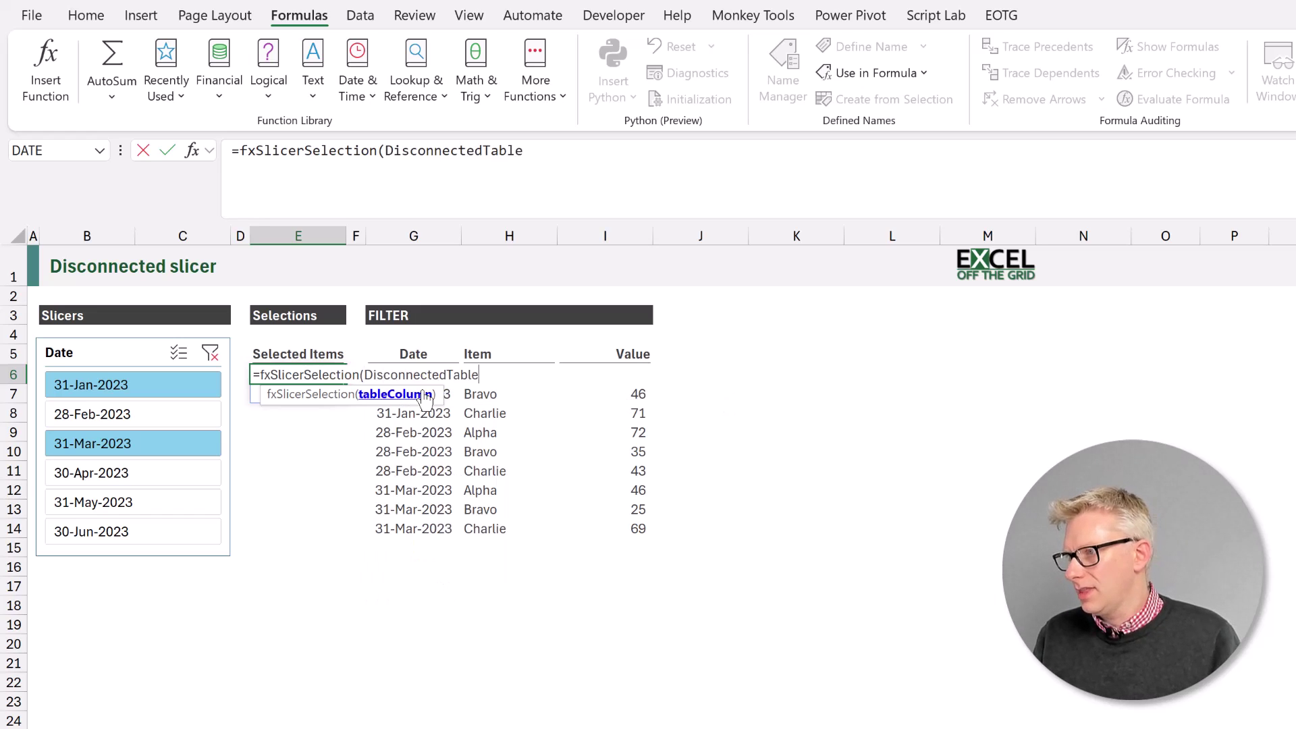
type("[Date]")
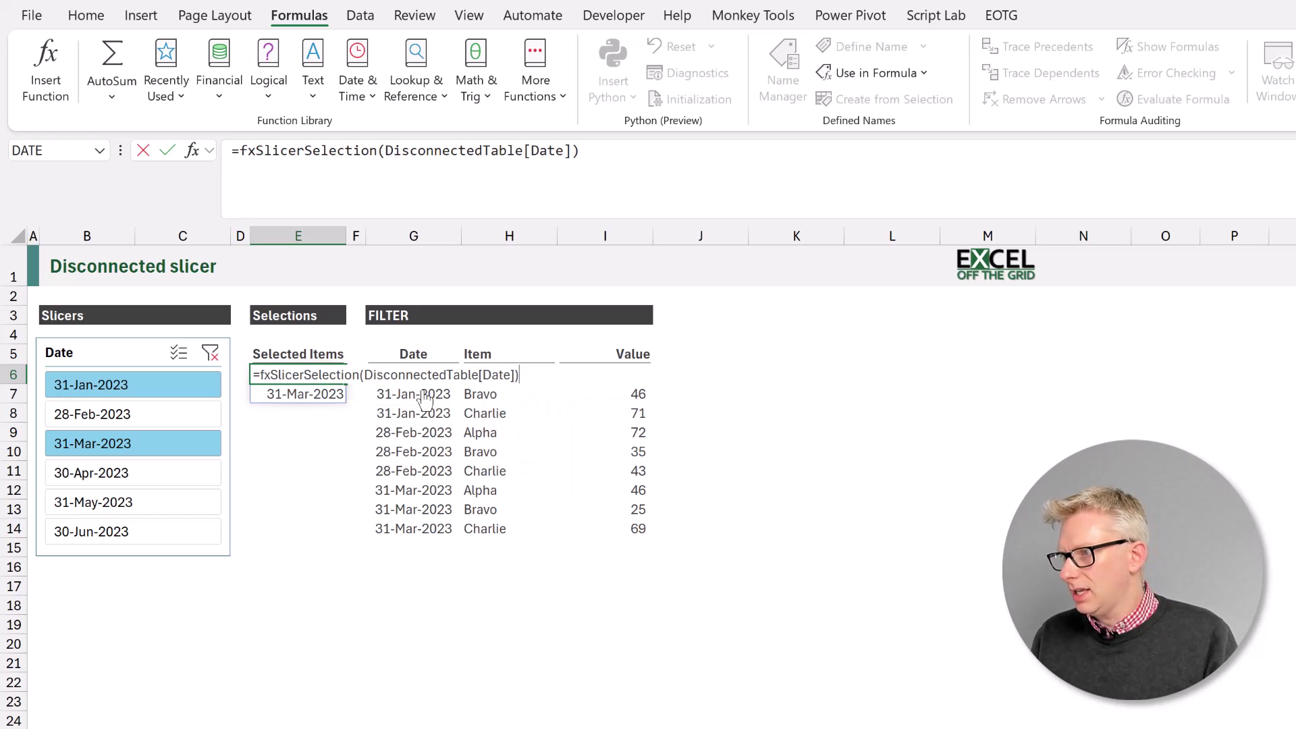
key("Return")
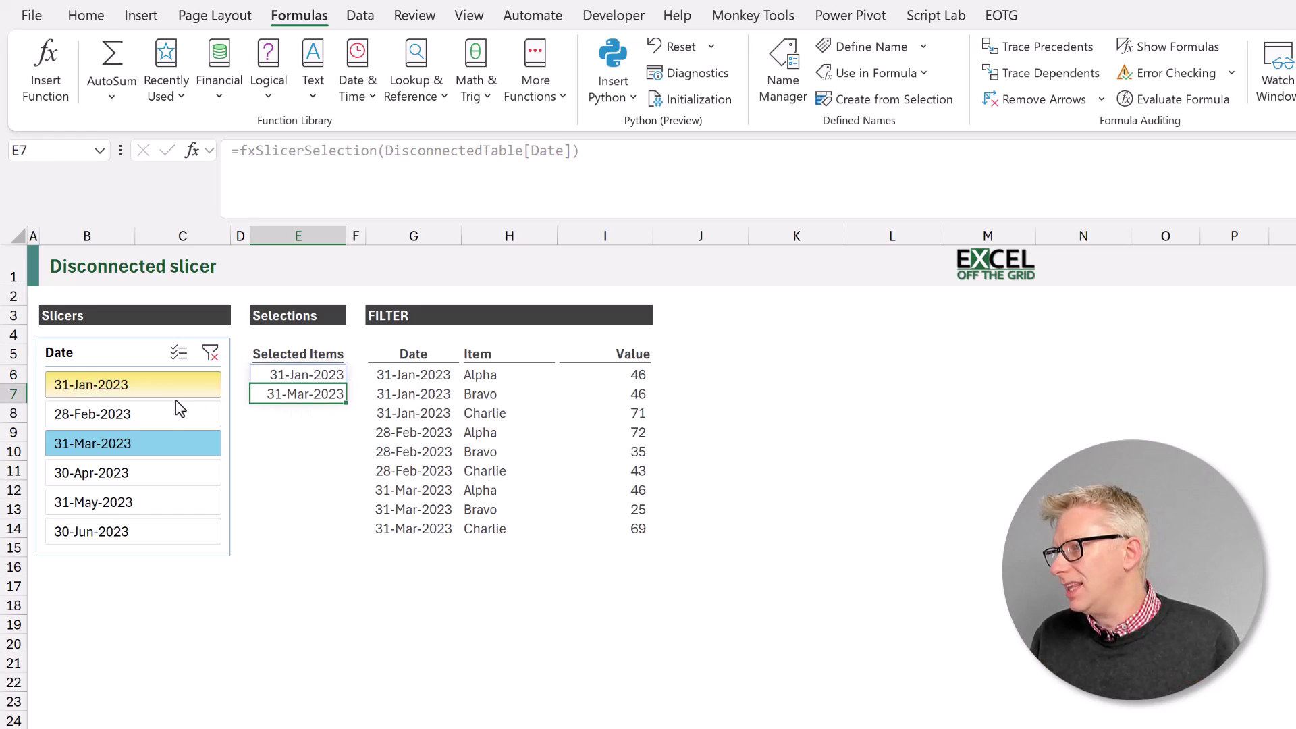
- Try 28-Feb and 30-Apr-2023 in the slicer, then select 31-Jan through 31-Mar-2023 and pick G6
left_click(162, 414)
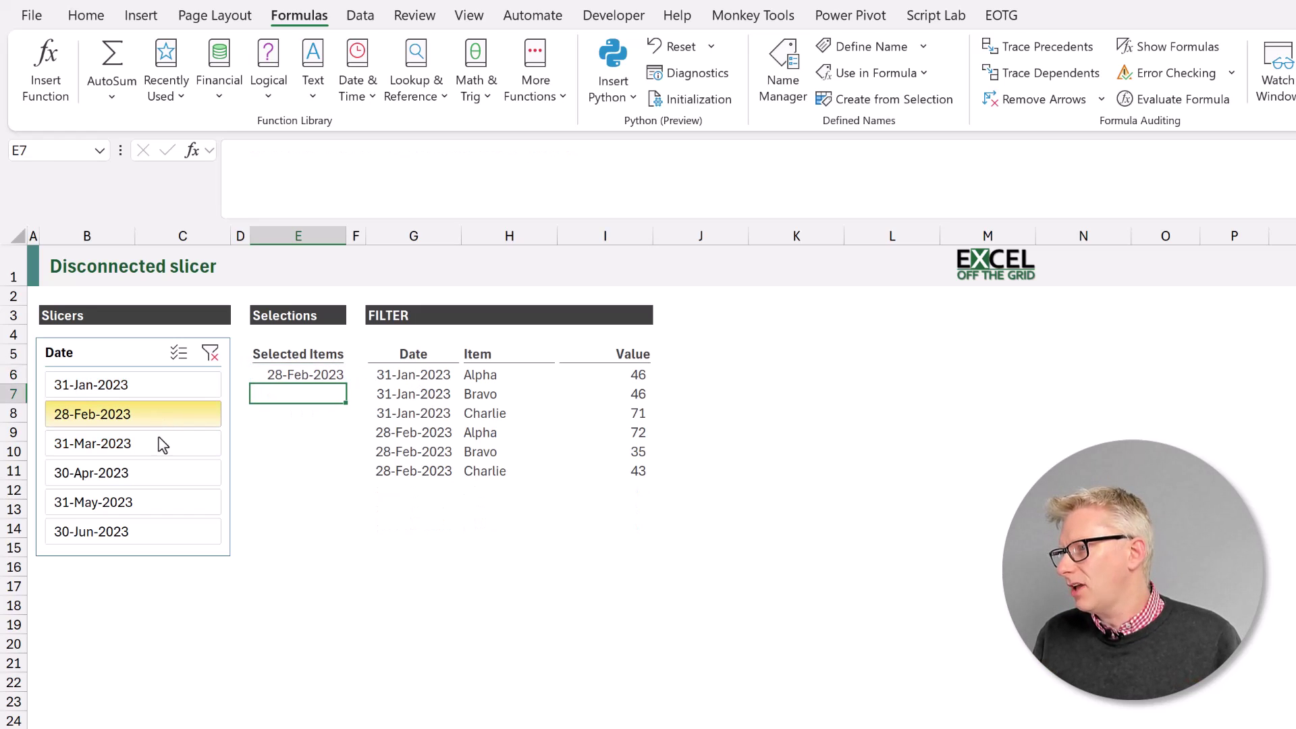
left_click(163, 472, "ctrl")
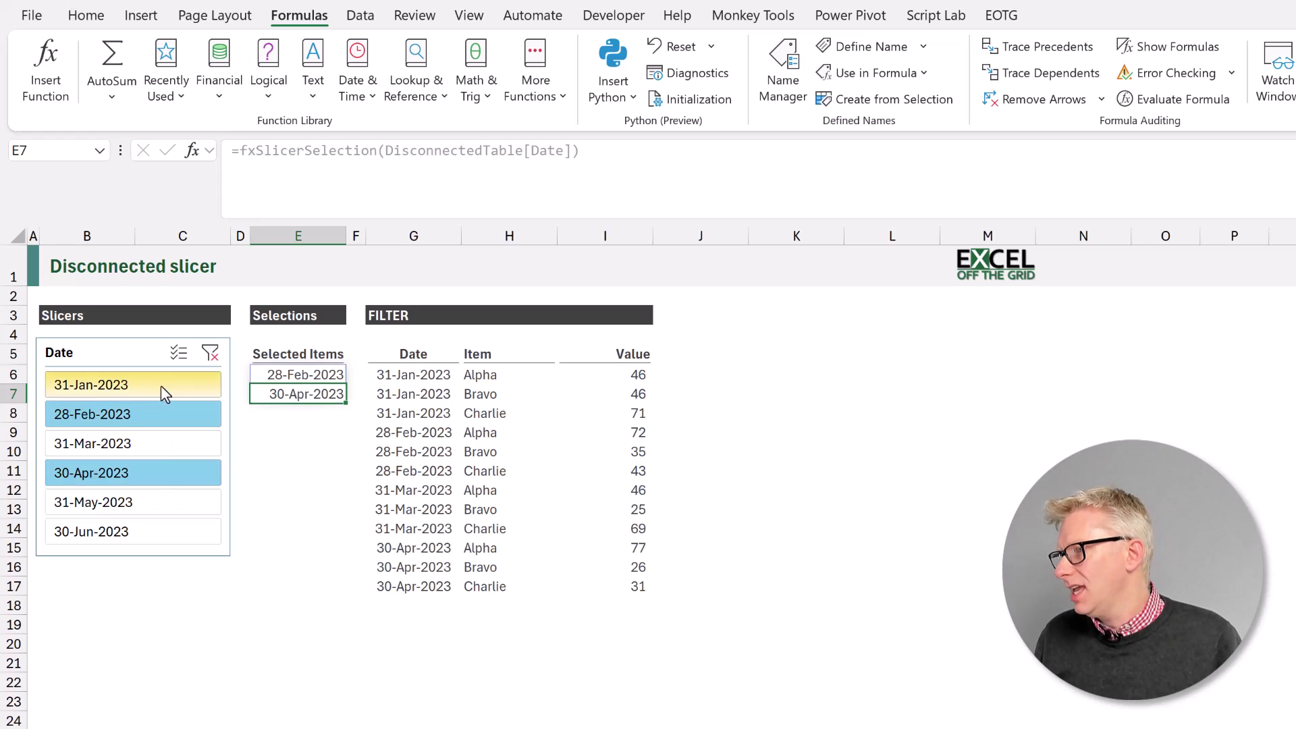
left_click_drag(161, 386, 160, 441)
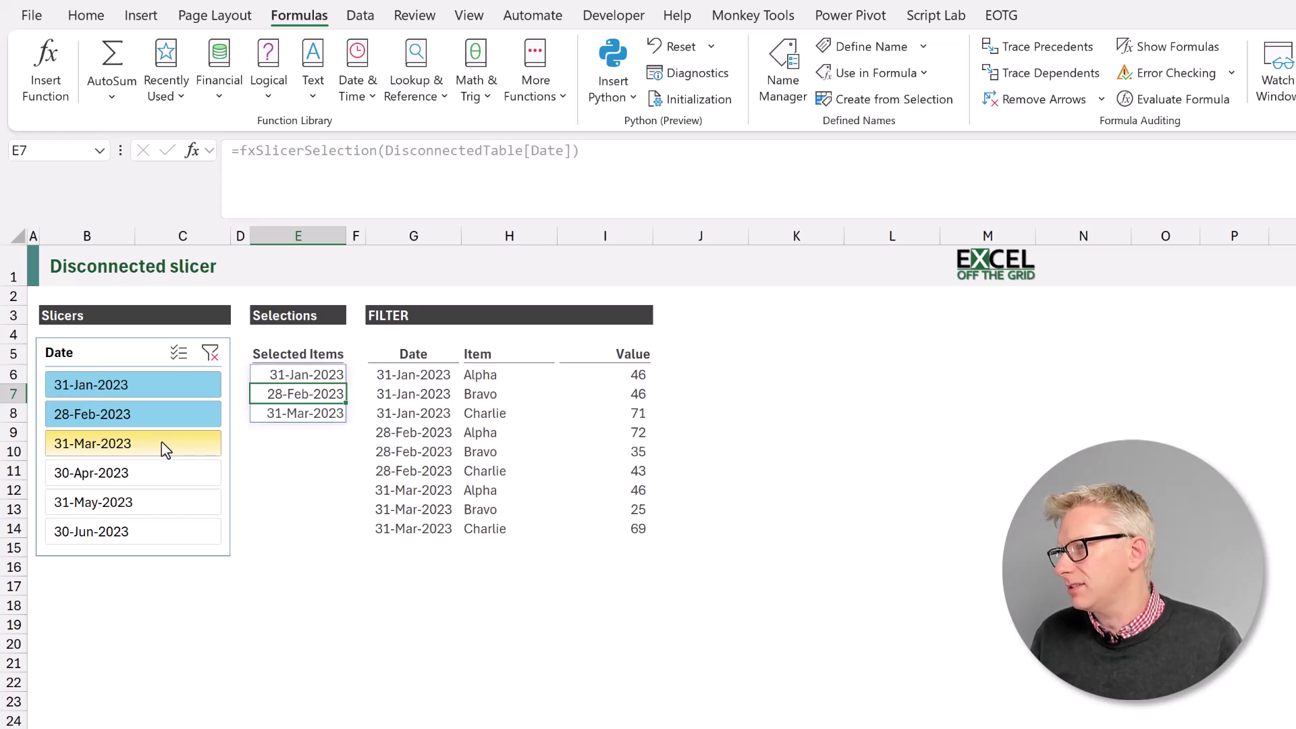
left_click(390, 374)
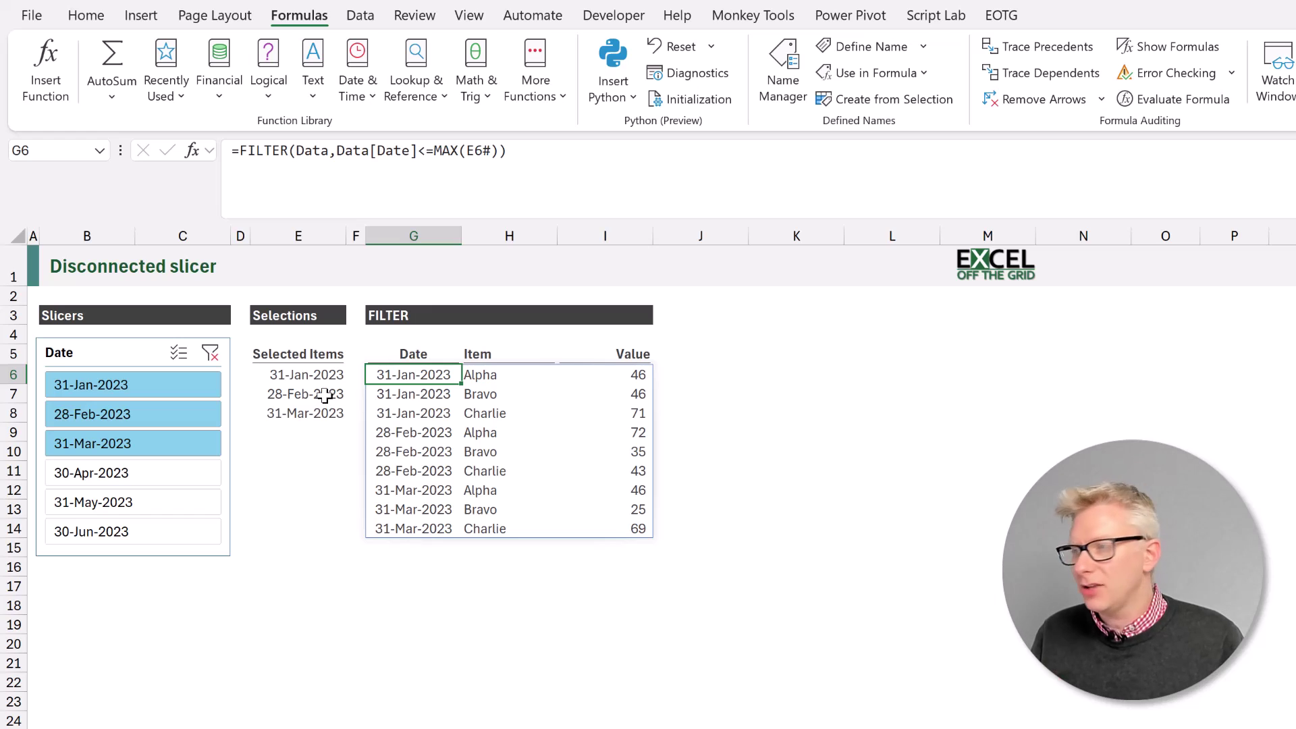
- Replace E6# in G6's FILTER formula with MAX(fxSlicerSelection(DisconnectedTable[Date]))
left_click(493, 148)
left_click_drag(492, 148, 469, 148)
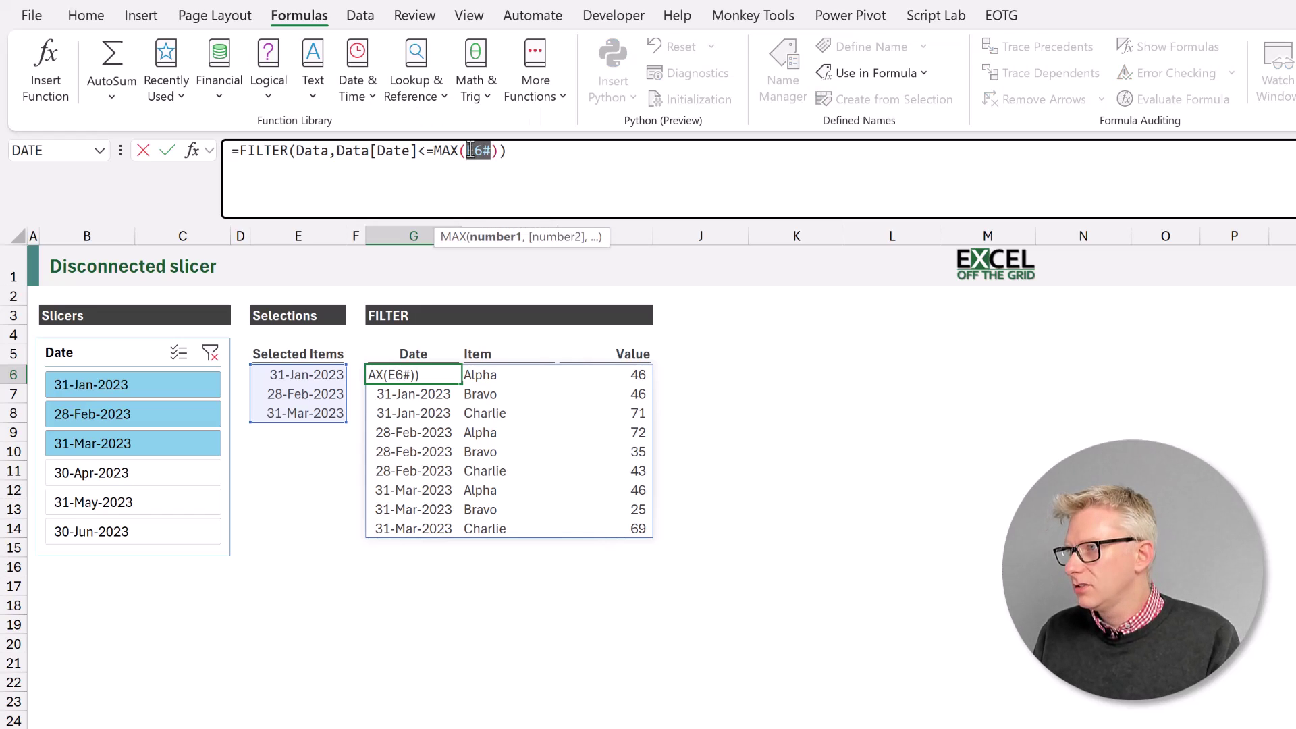
key("BackSpace")
type("fxSl")
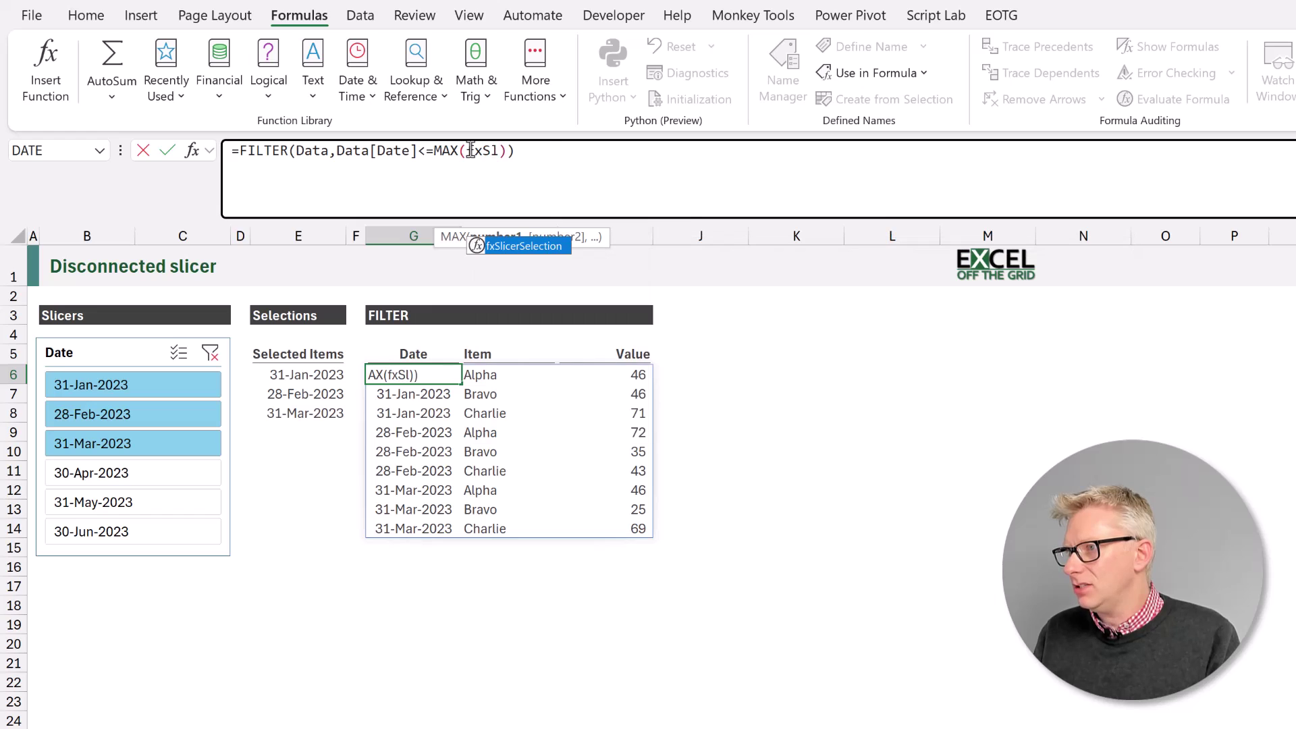
key("Tab")
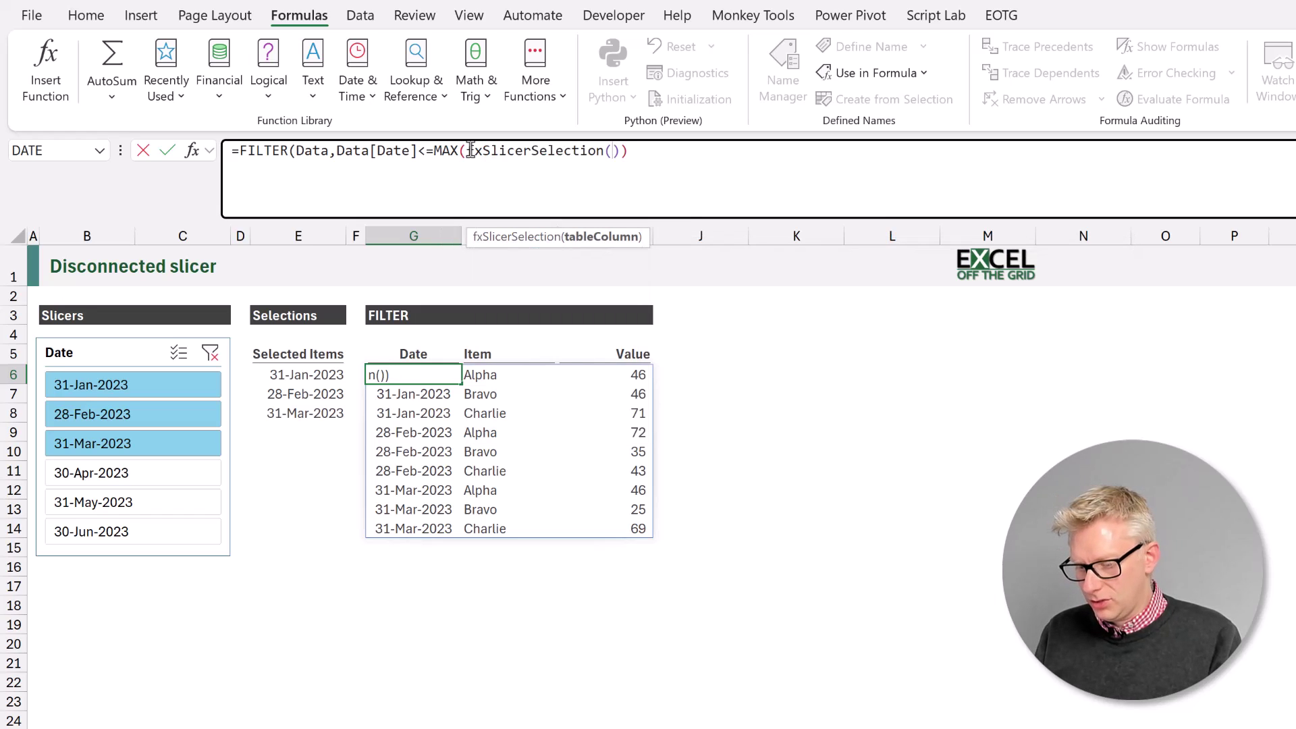
type("Dis")
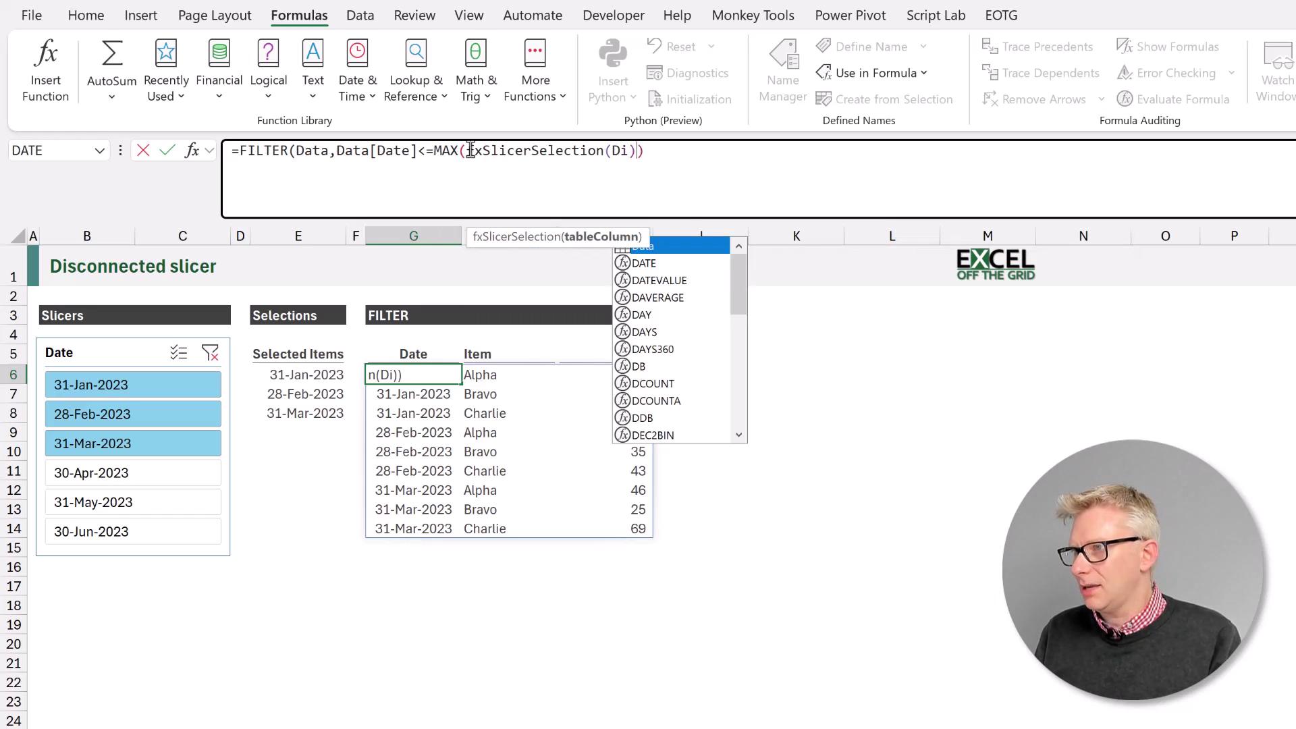
key("Down")
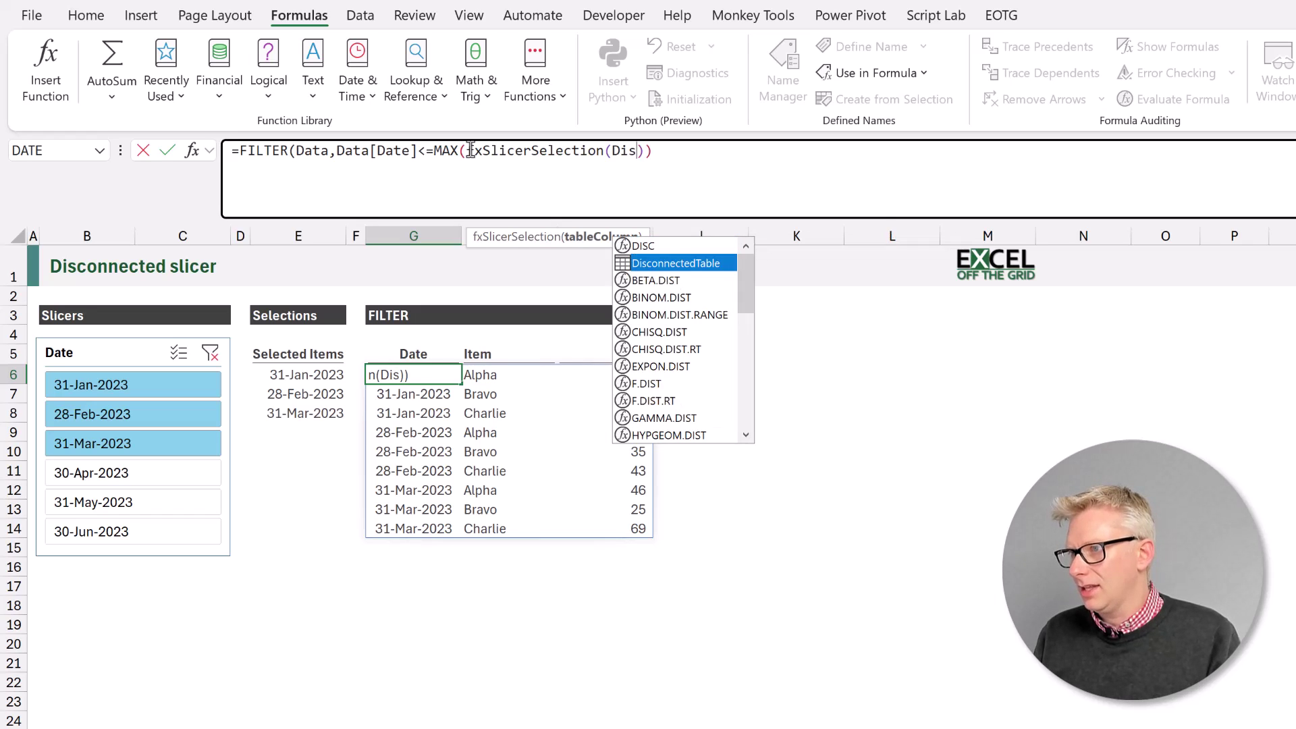
key("Tab")
type("[D")
key("Down")
key("Tab")
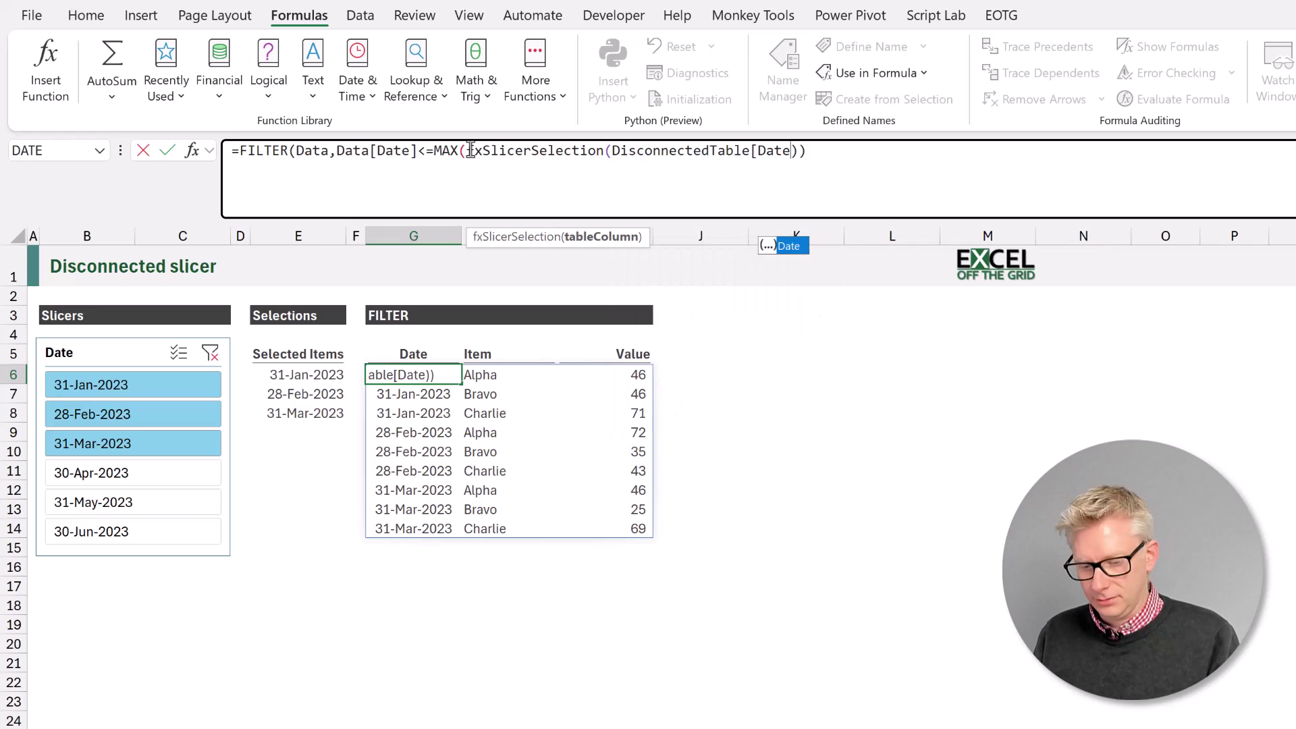
type("]")
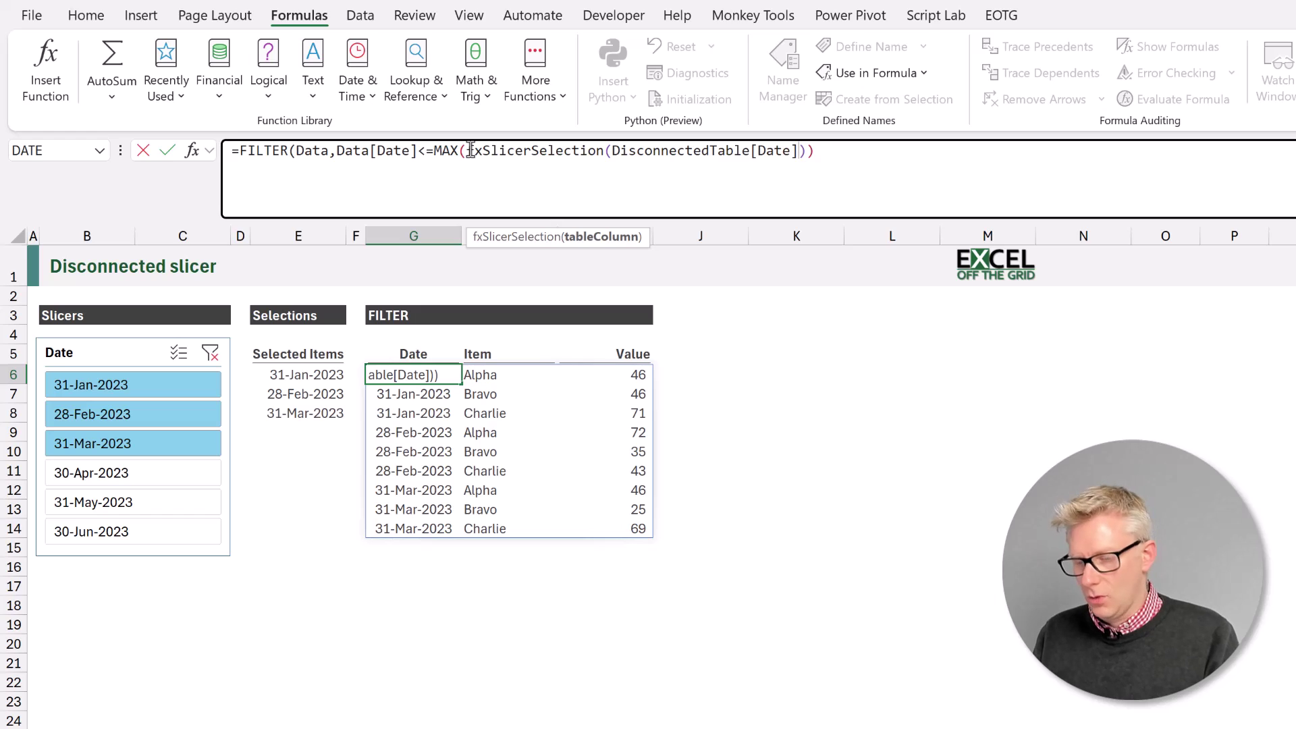
type(")")
key("Return")
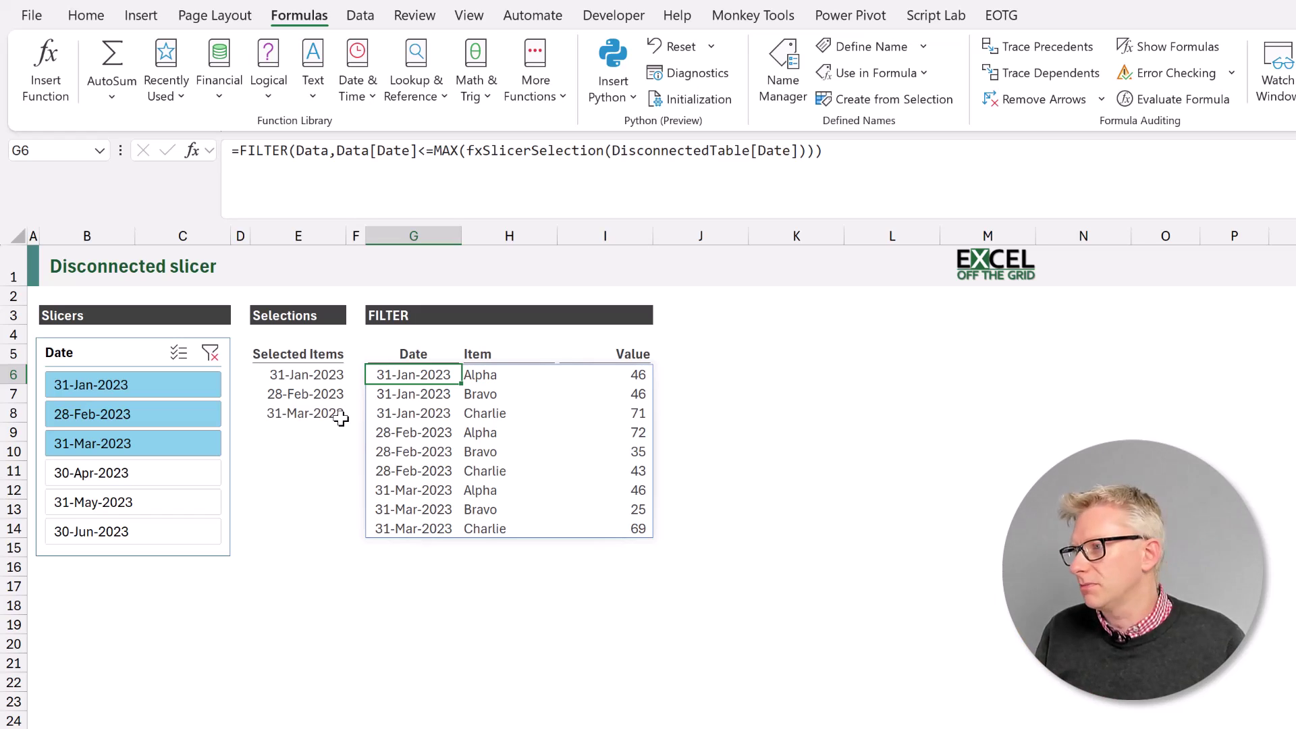
left_click(321, 375)
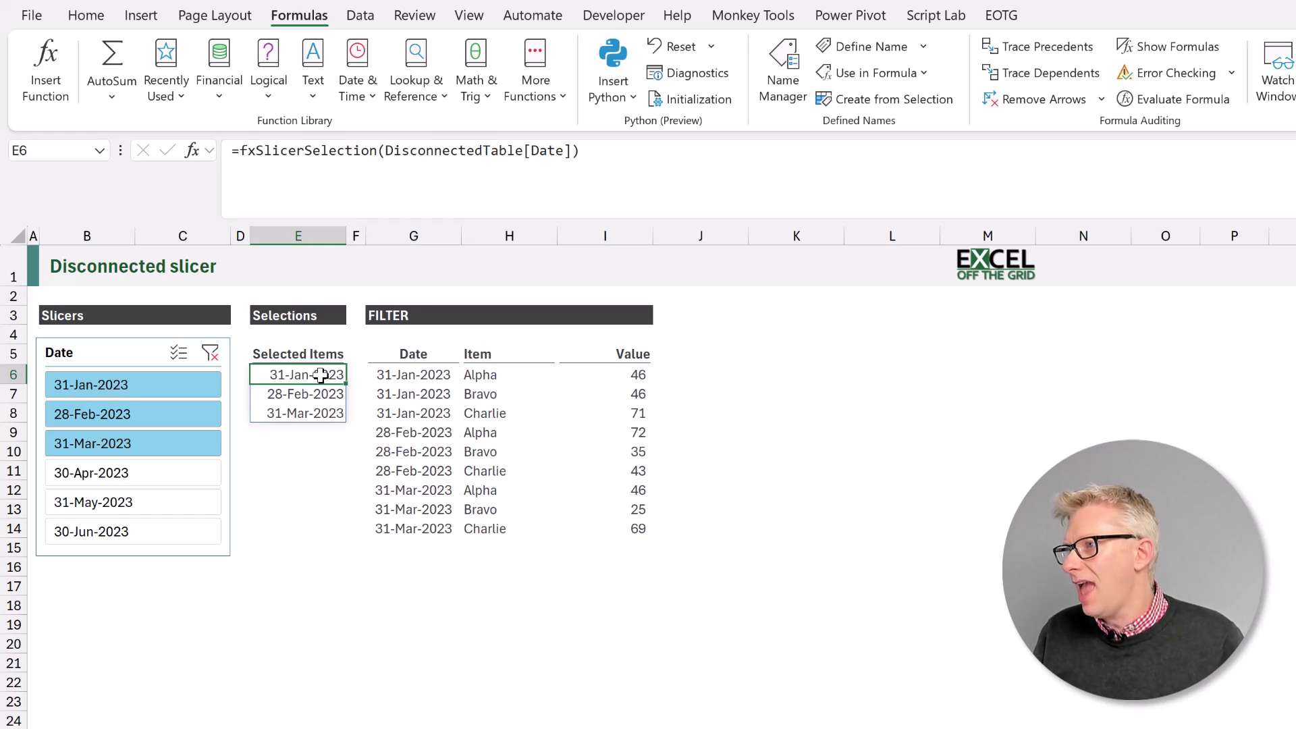